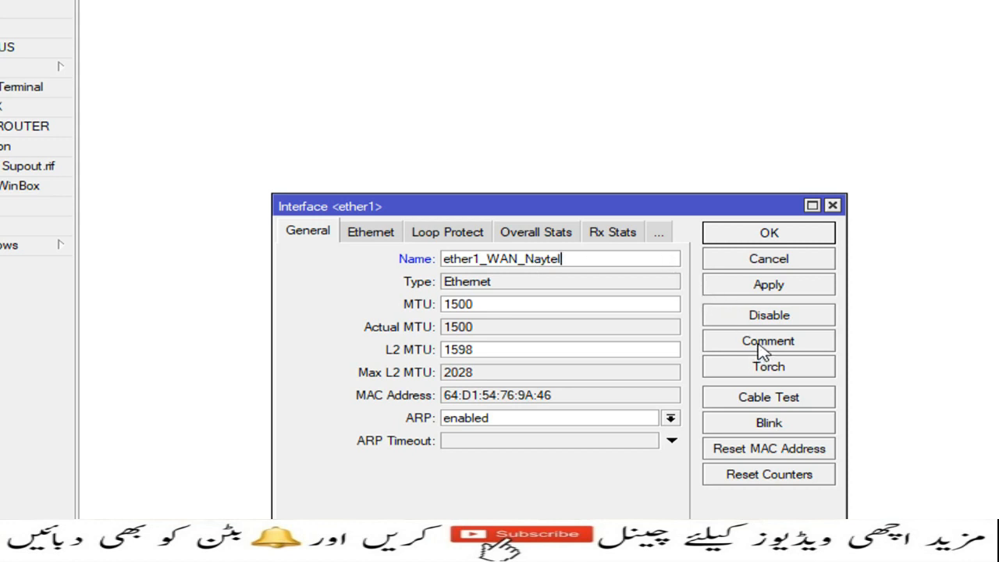
- Set the ether1 interface's comment to WAN_Naytel and save it under the name ether1_WAN_Naytel
drag(562, 264, 492, 261)
key(ctrl+c)
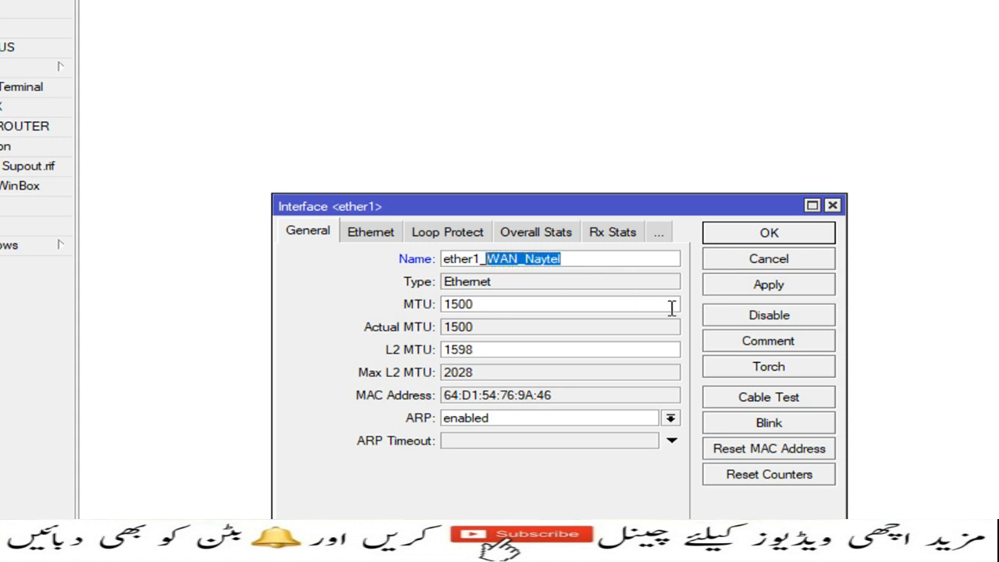
click(742, 342)
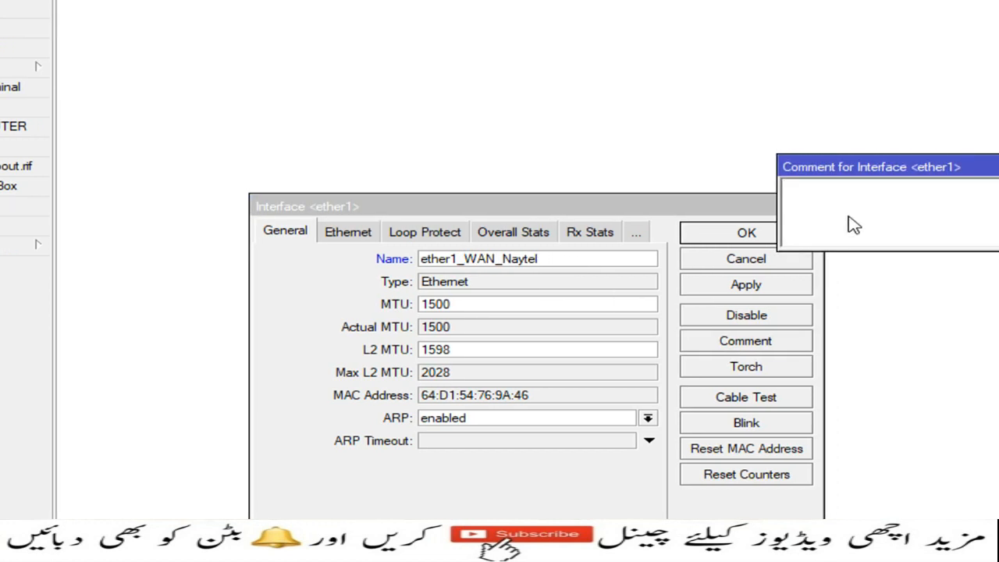
key(ctrl+v)
click(803, 199)
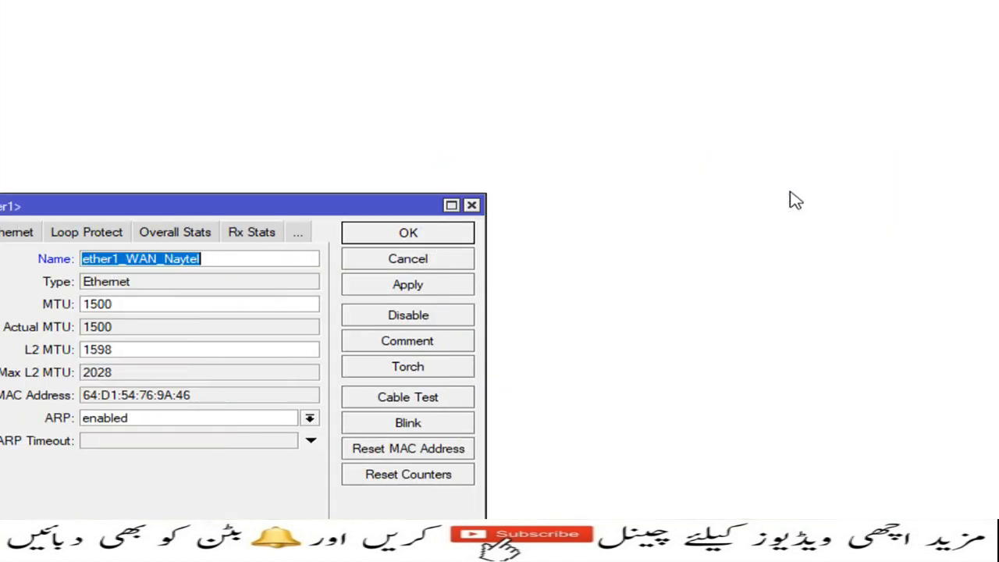
click(408, 233)
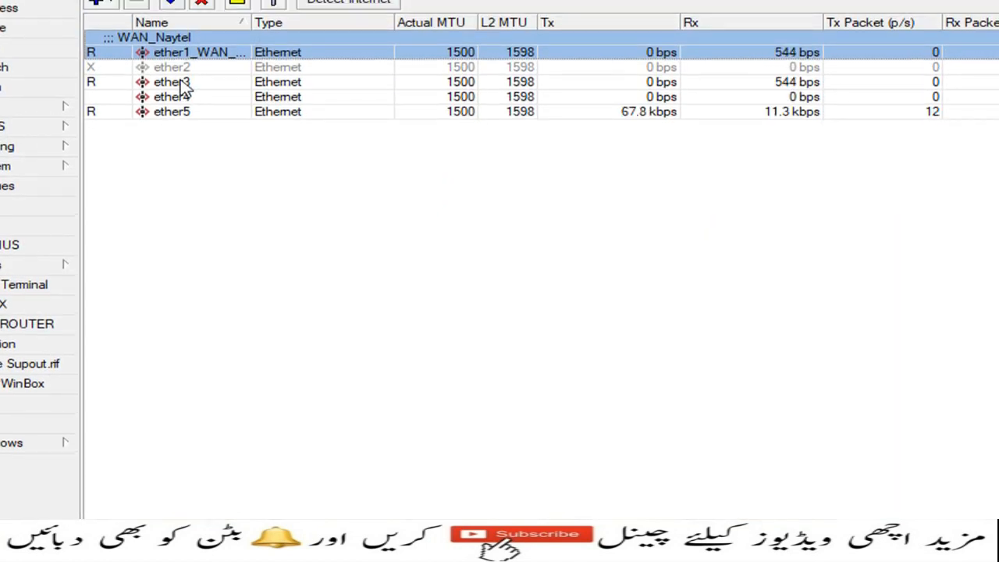
- Rename the ether3 interface as ether3_WAN2_PTCL
double_click(180, 82)
click(528, 454)
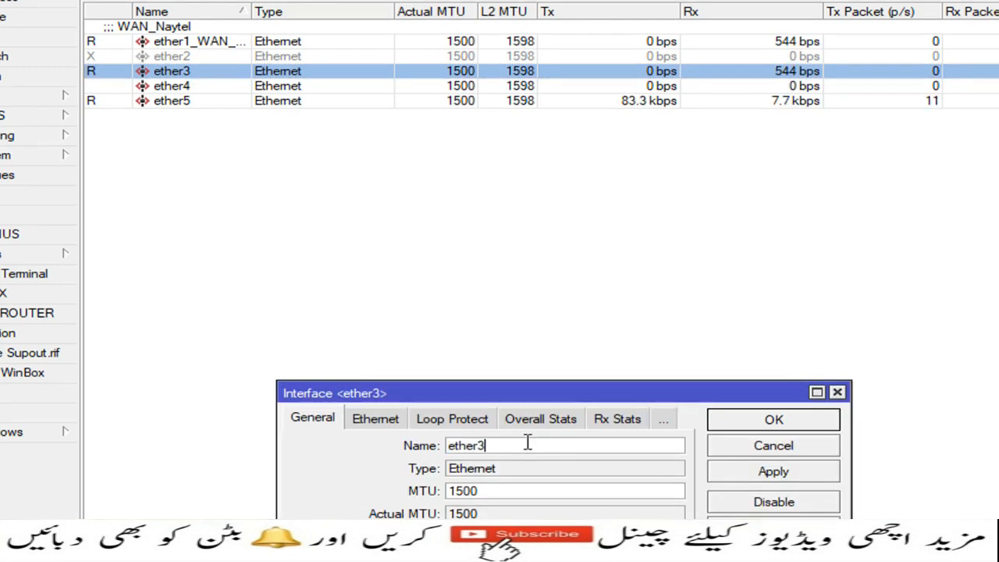
text(_)
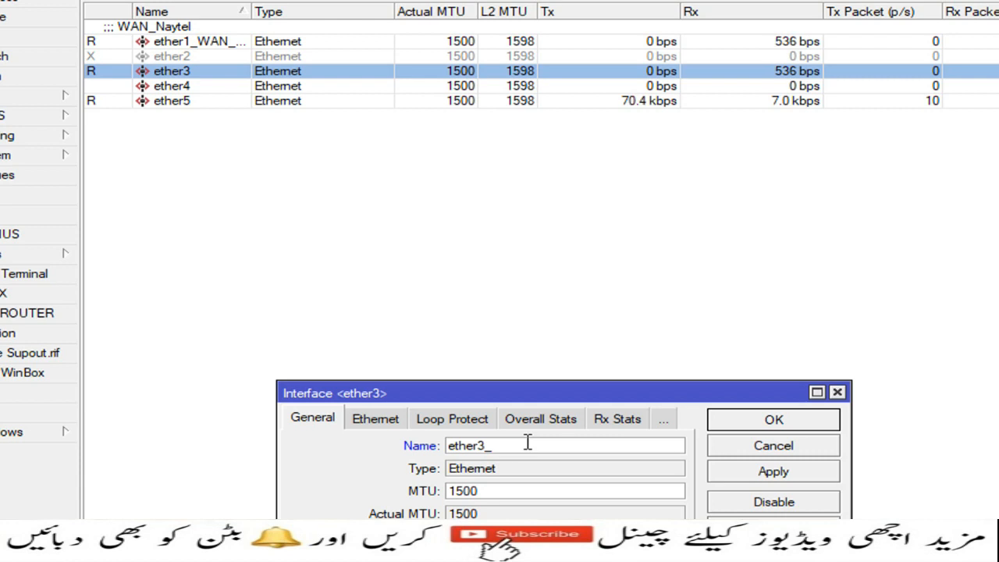
text(WAN)
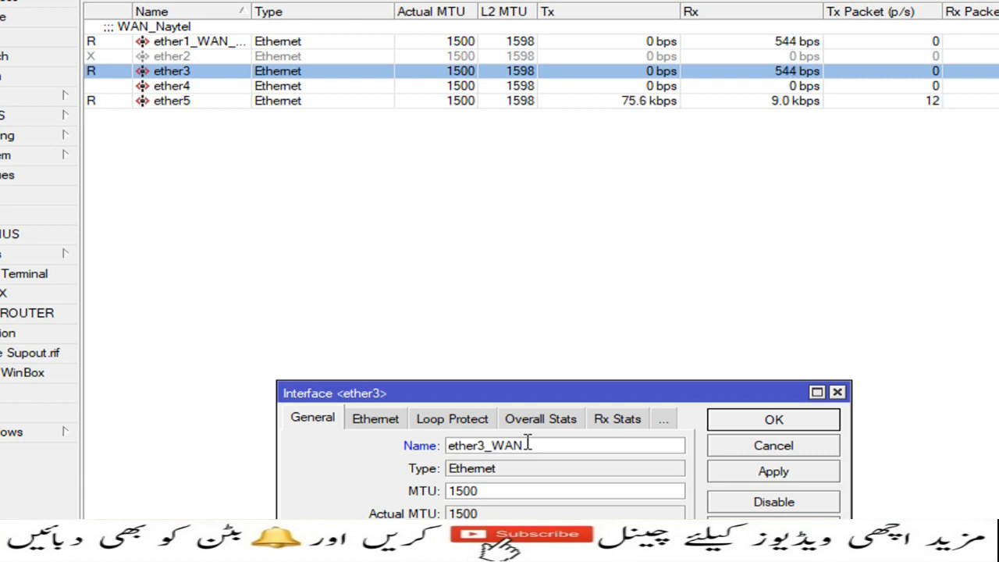
text(2_PTCL)
- Add the comment WAN2_PTCL to the ether3 interface and save the interface settings
drag(577, 444, 495, 441)
key(ctrl+c)
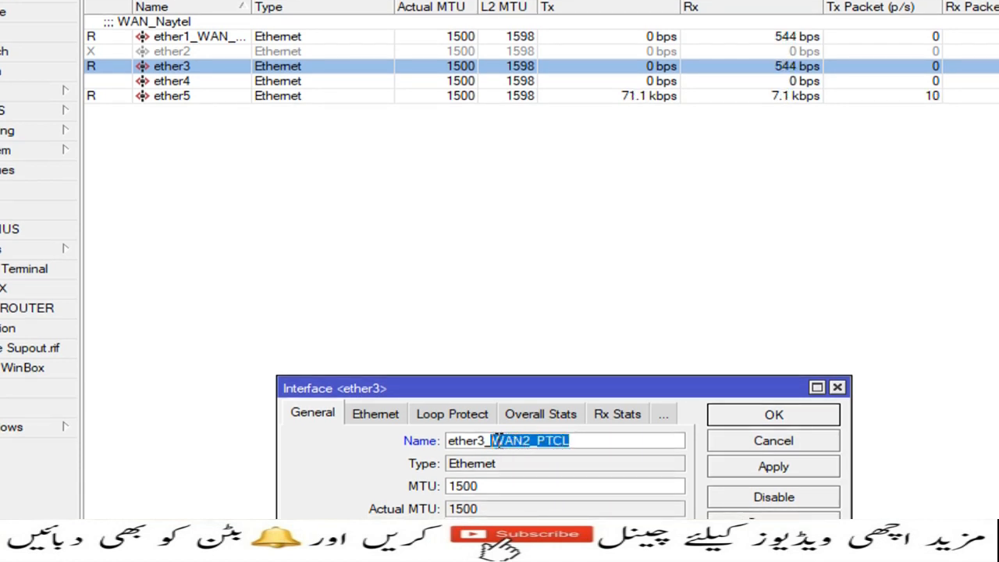
click(774, 522)
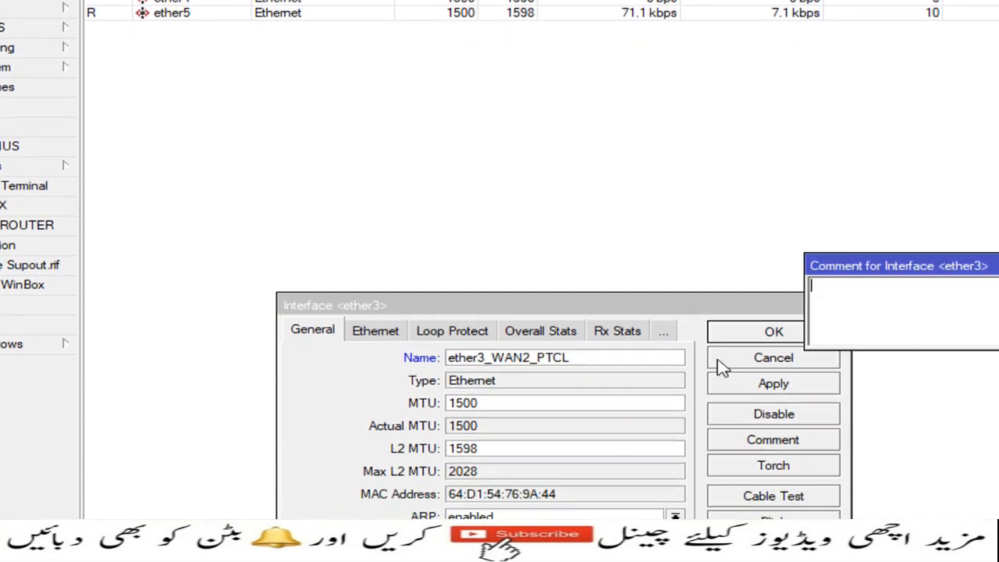
key(ctrl+v)
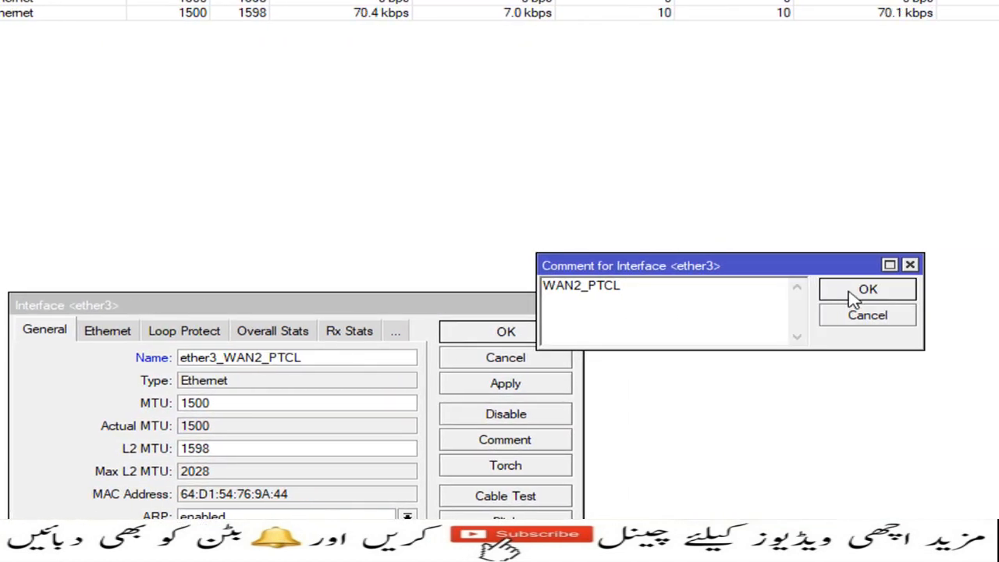
click(988, 289)
click(564, 332)
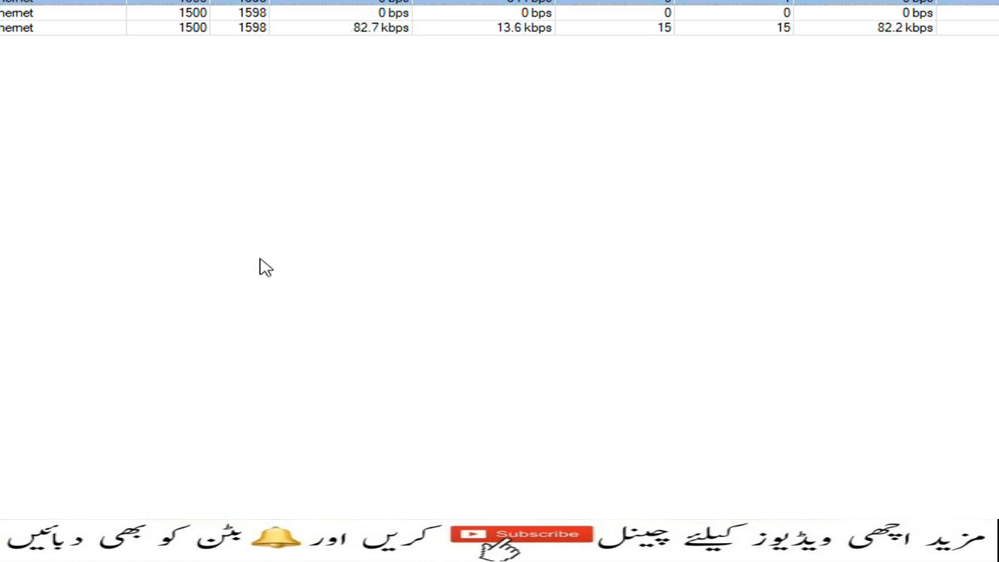
- Change the first WAN interface's name to ether1_WAN1_Naytel
double_click(133, 23)
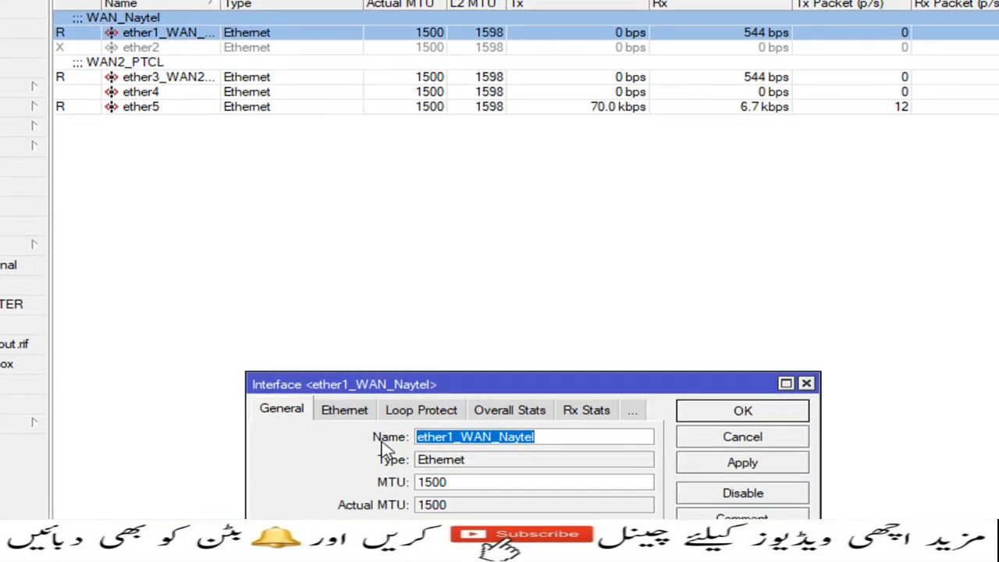
click(491, 438)
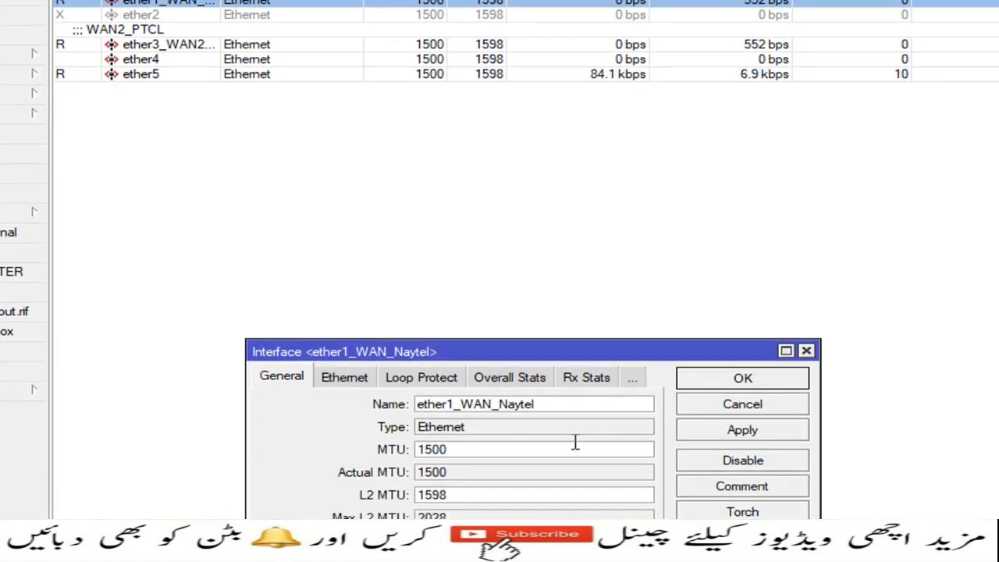
text(1)
- Replace the ether1 interface's comment with WAN1_Naytel and save the interface settings
drag(580, 406, 468, 398)
key(ctrl+c)
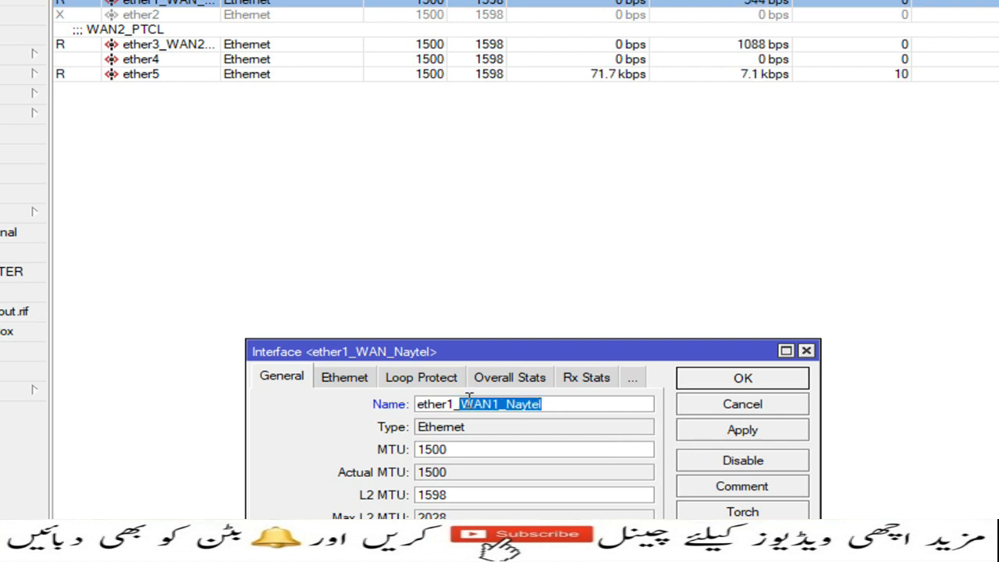
click(740, 487)
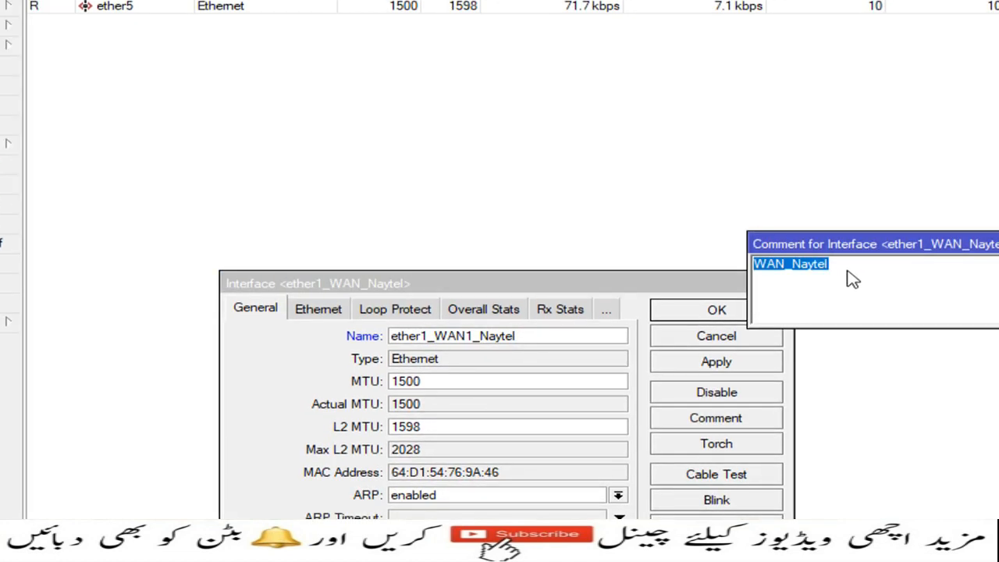
key(ctrl+v)
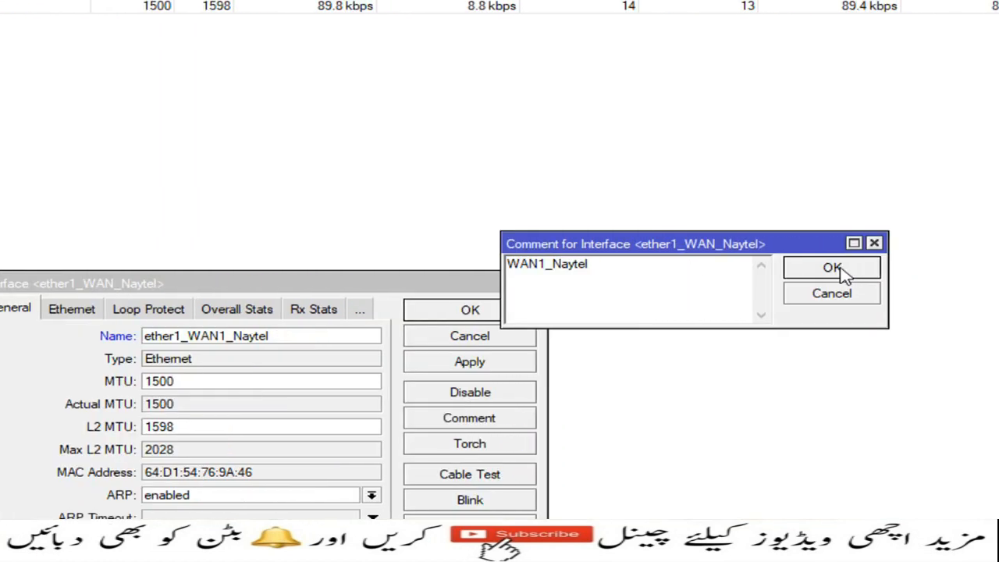
click(832, 268)
click(453, 313)
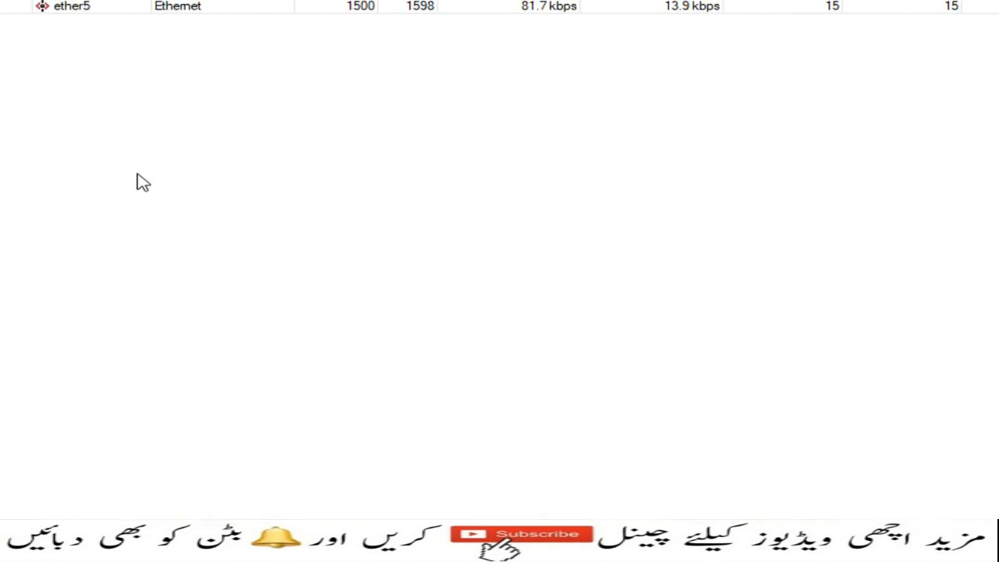
- Rename the ether5 interface as ether5_LAN
double_click(4, 7)
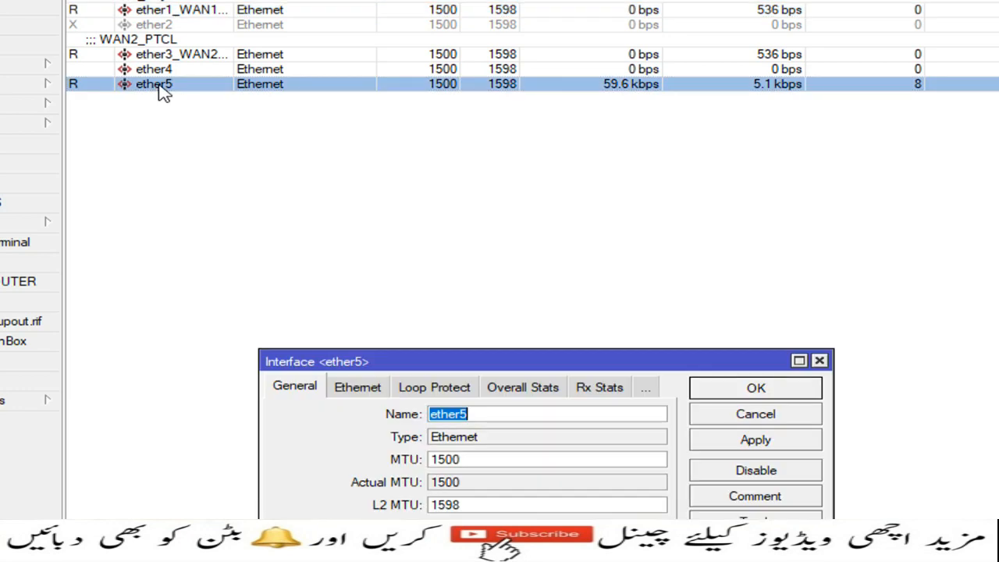
click(538, 419)
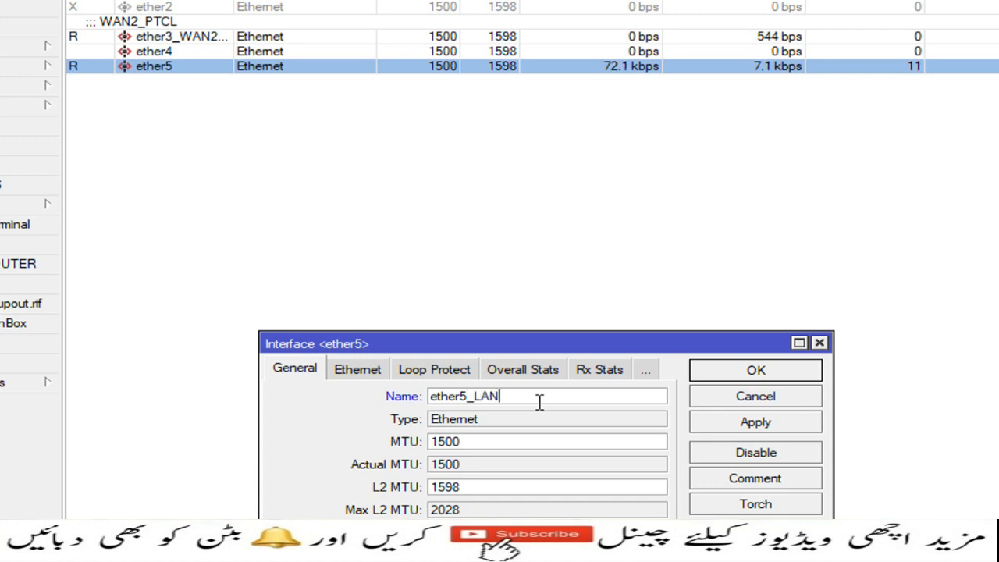
drag(513, 401, 485, 399)
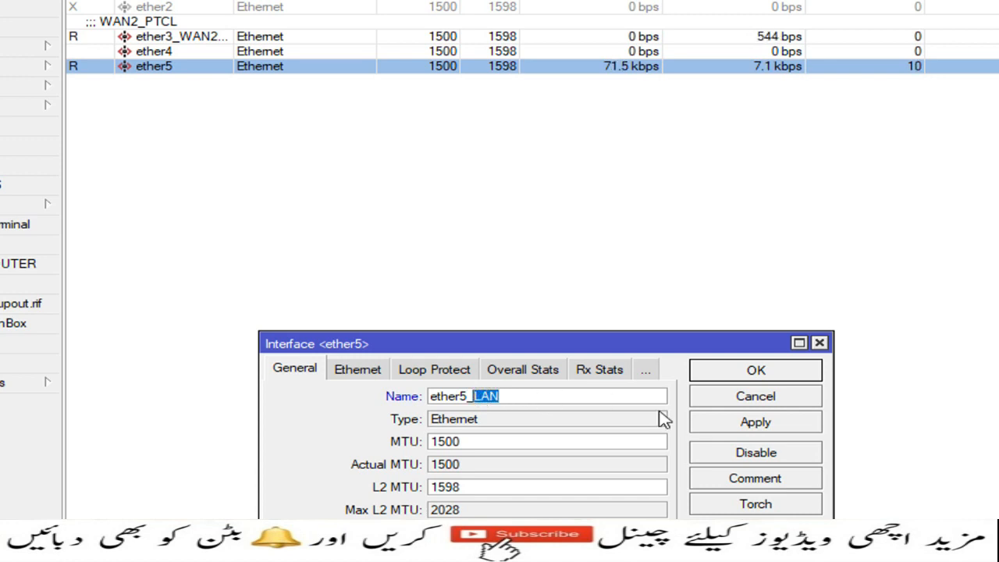
- Add the comment LAN to the ether5 interface, save it, and widen the interface list's Name column
click(723, 478)
text(LAN)
click(857, 290)
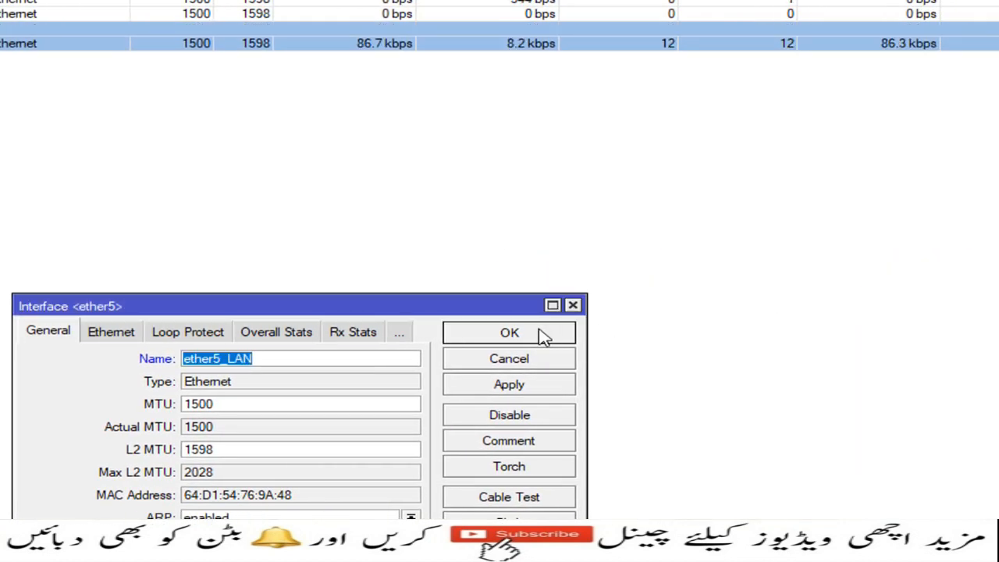
click(547, 335)
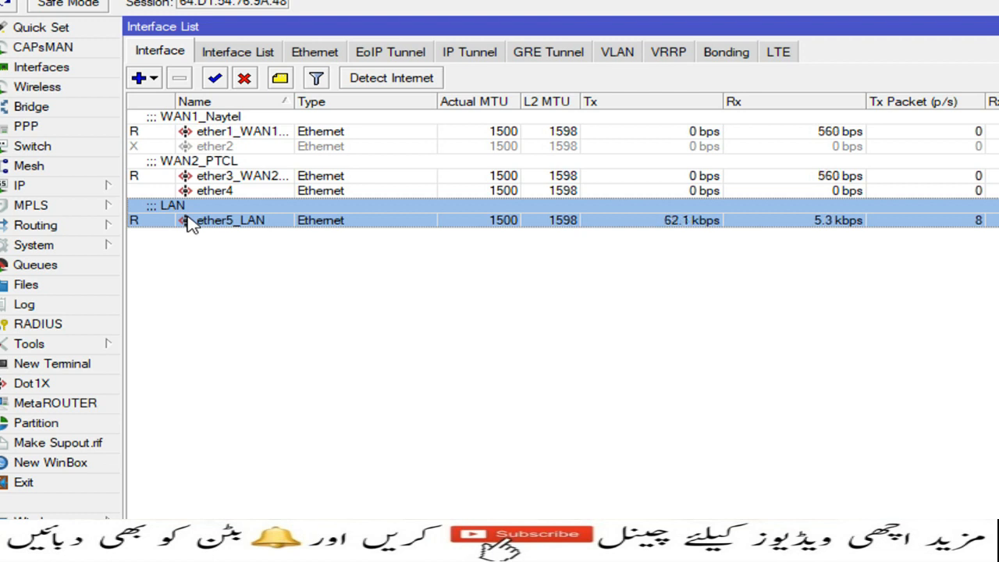
drag(294, 101, 350, 101)
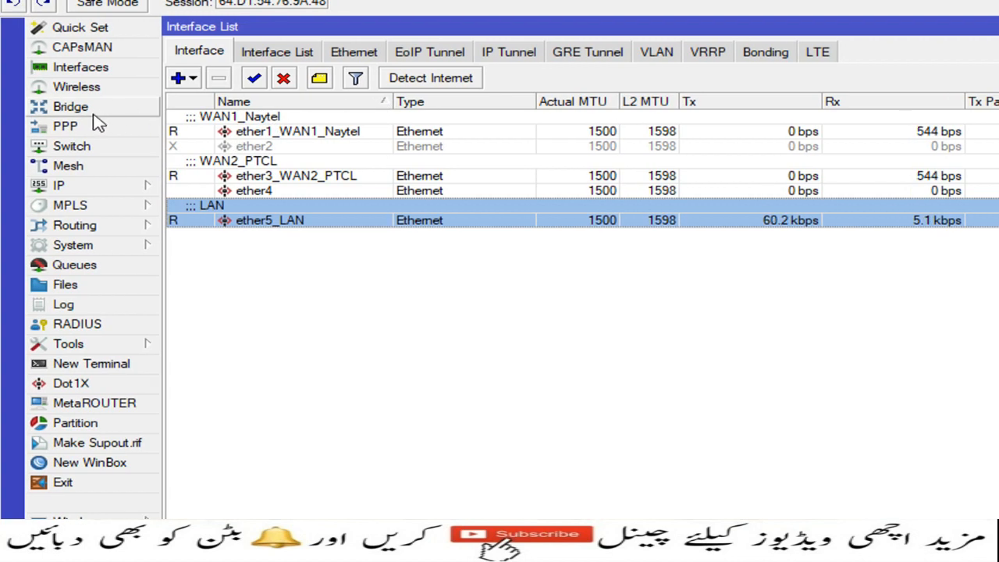
- Start a new entry in the IP address list and set its address to 10.10.10.1/24
click(73, 188)
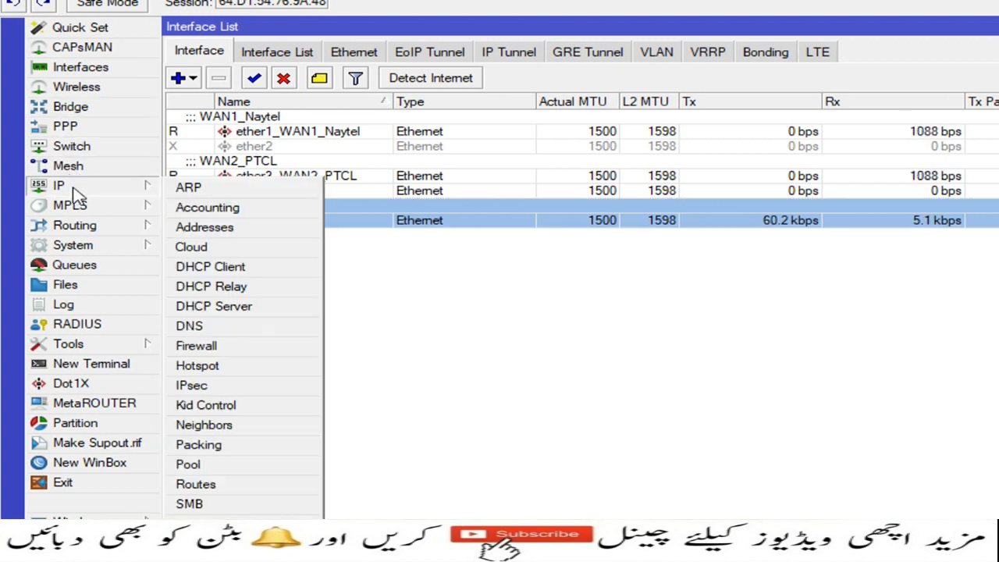
click(205, 228)
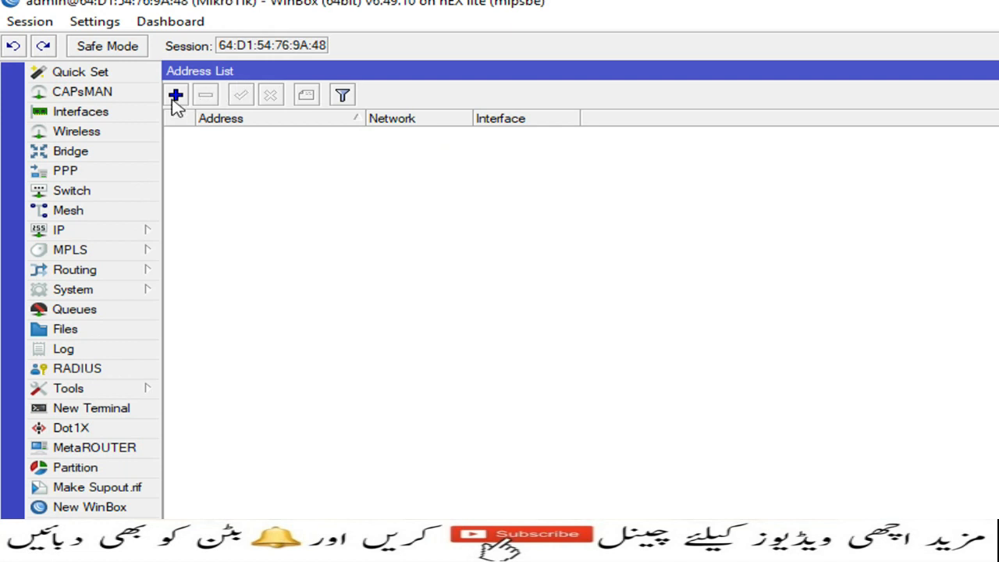
click(176, 96)
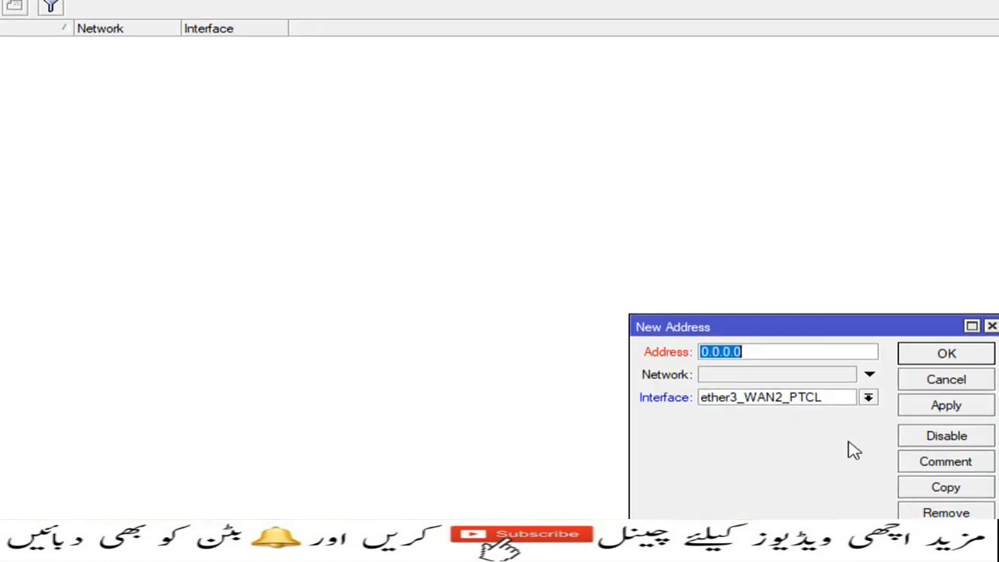
drag(797, 318, 396, 144)
click(395, 177)
key(BackSpace)
key(BackSpace)
key(BackSpace)
key(BackSpace)
key(BackSpace)
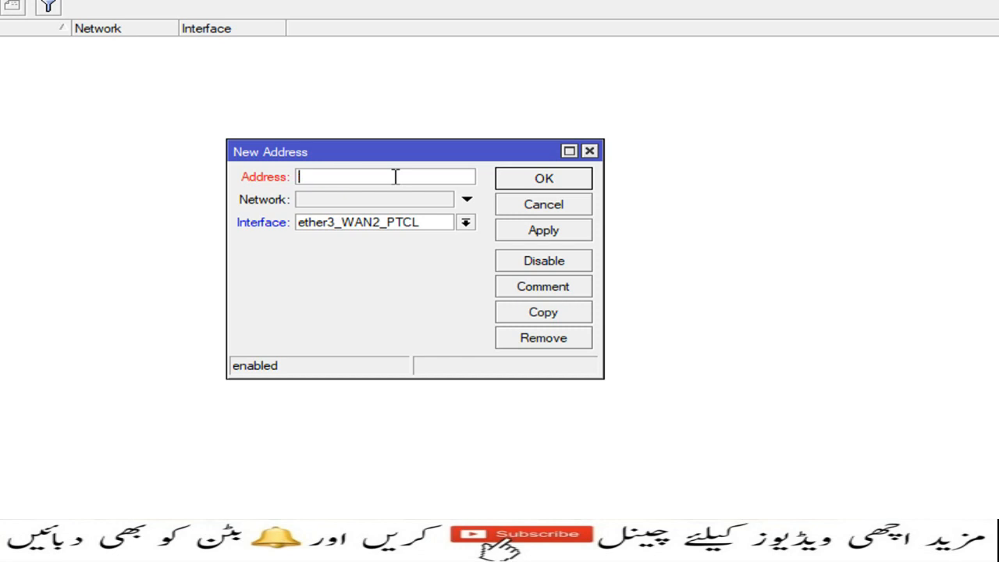
text(10.10.10.1/2)
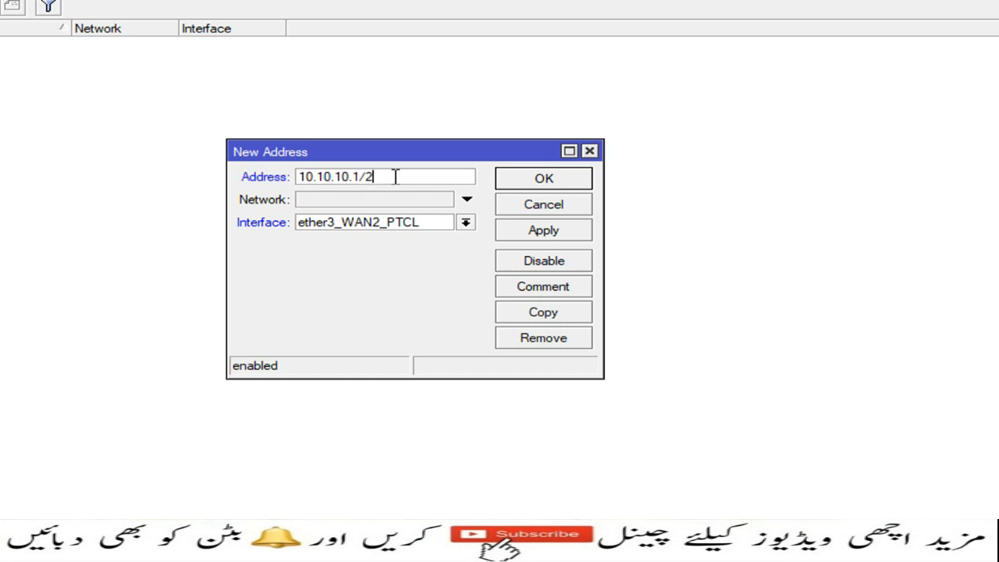
text(4)
- Assign the new address to the ether1_WAN1_Naytel interface and apply it
click(466, 223)
click(418, 239)
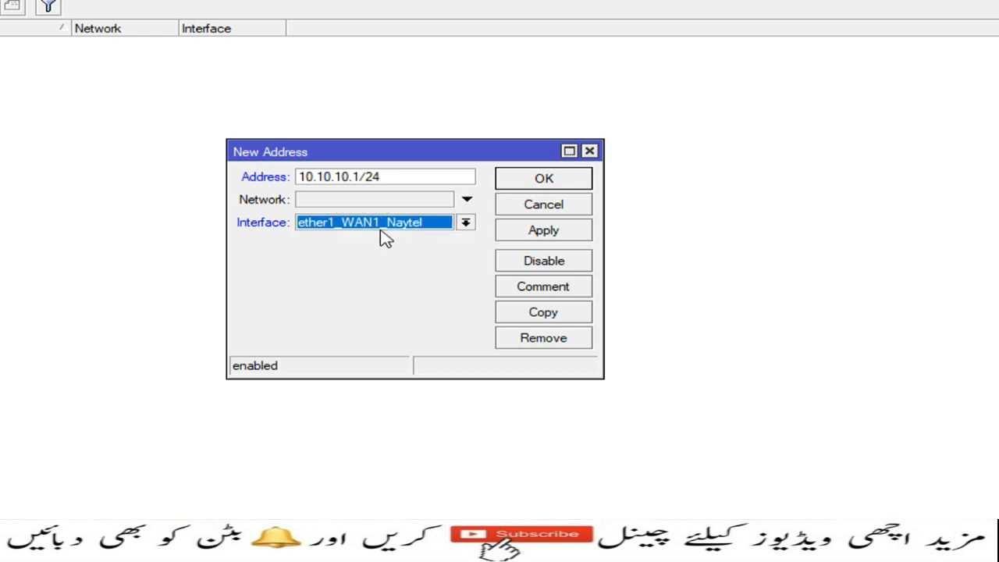
click(549, 234)
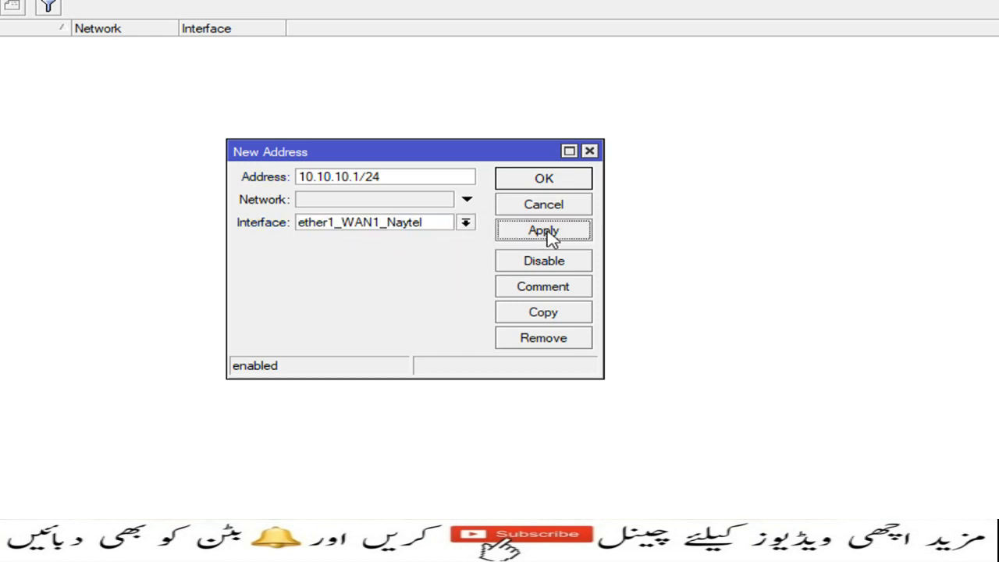
- Add the comment Nayatel to the 10.10.10.1/24 address and save the entry
click(546, 290)
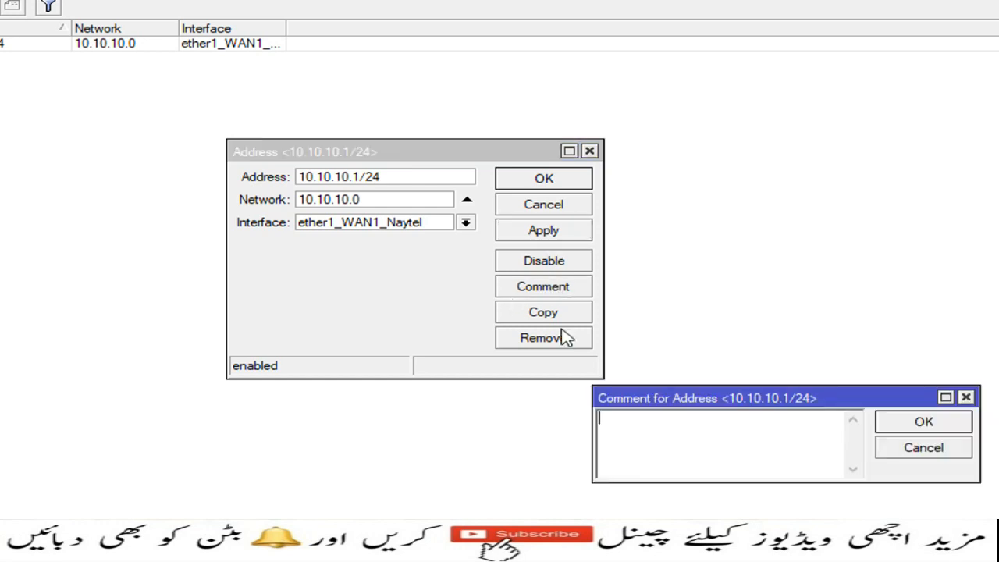
text(Nayatel)
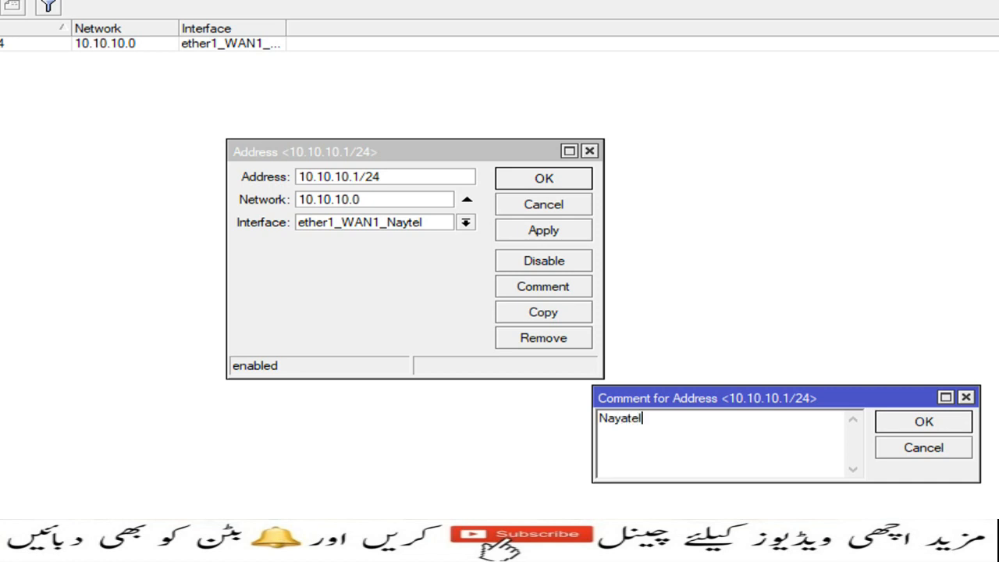
click(896, 423)
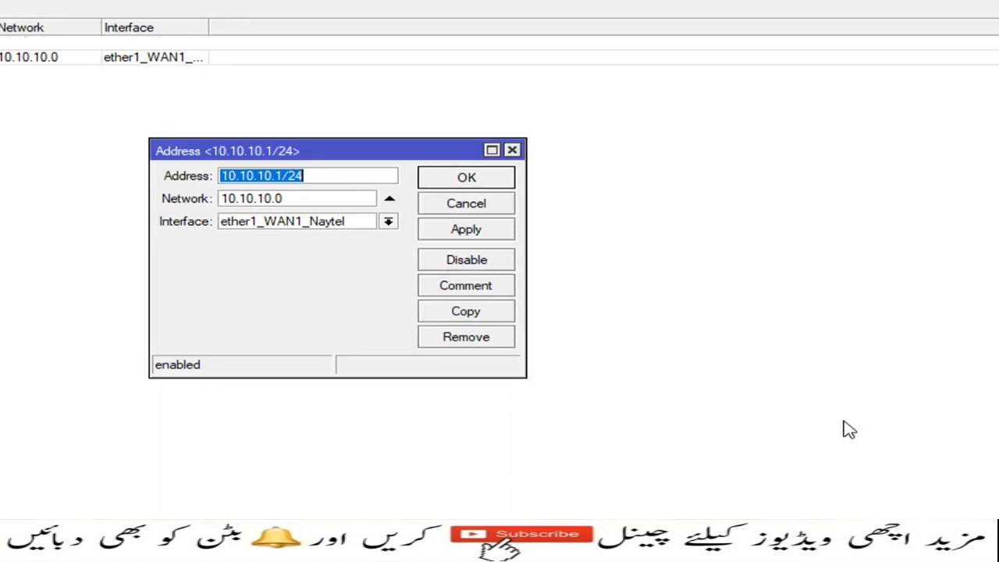
click(450, 183)
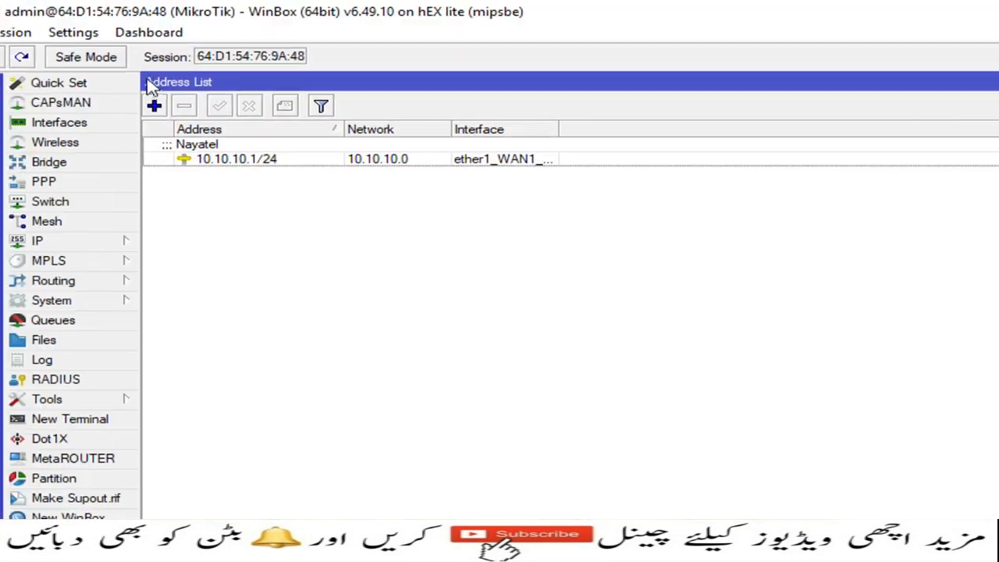
- Create an IP address entry 192.168.10.1/24 on the ether3_WAN2_PTCL interface and apply it
click(157, 106)
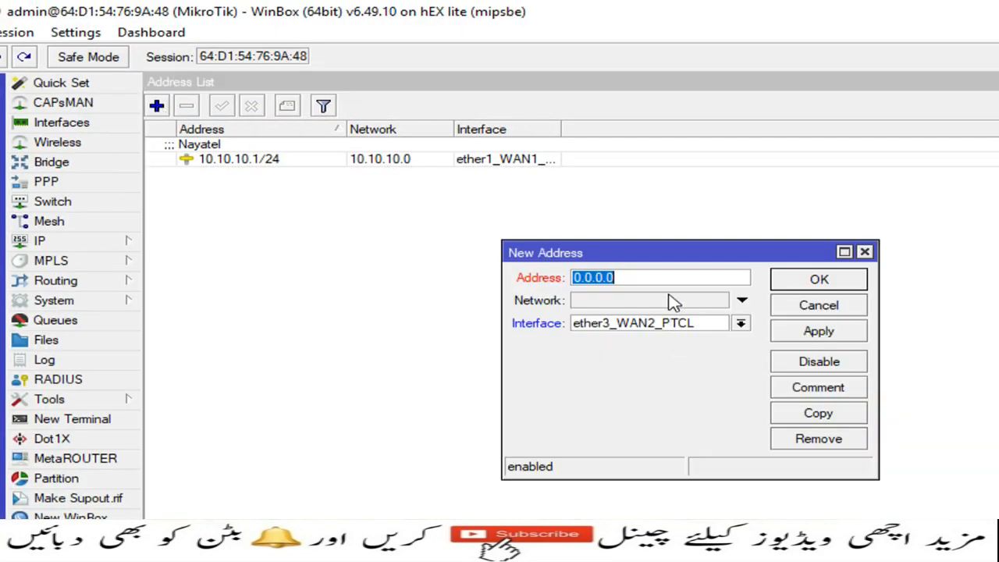
text(192.168.)
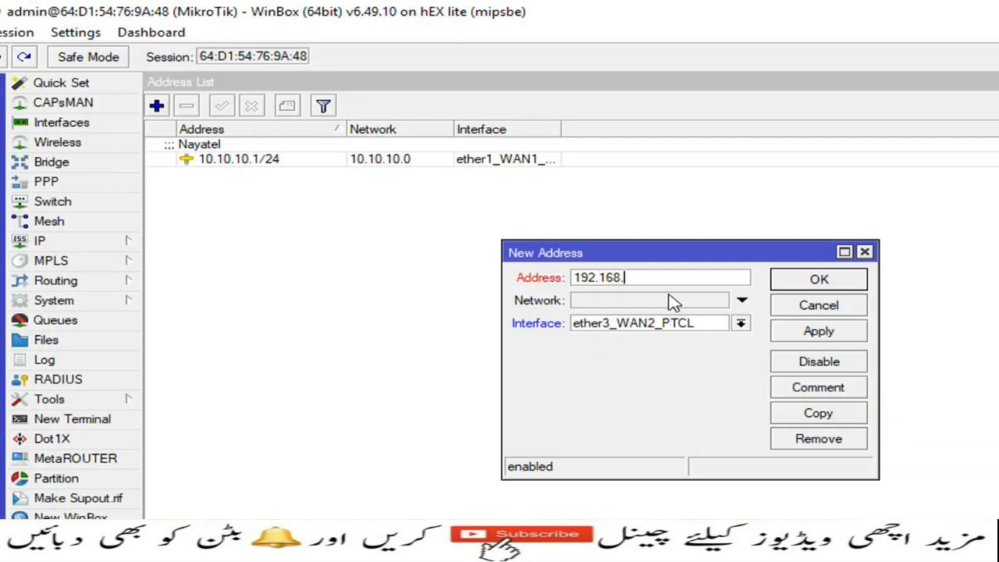
text(10.1/24)
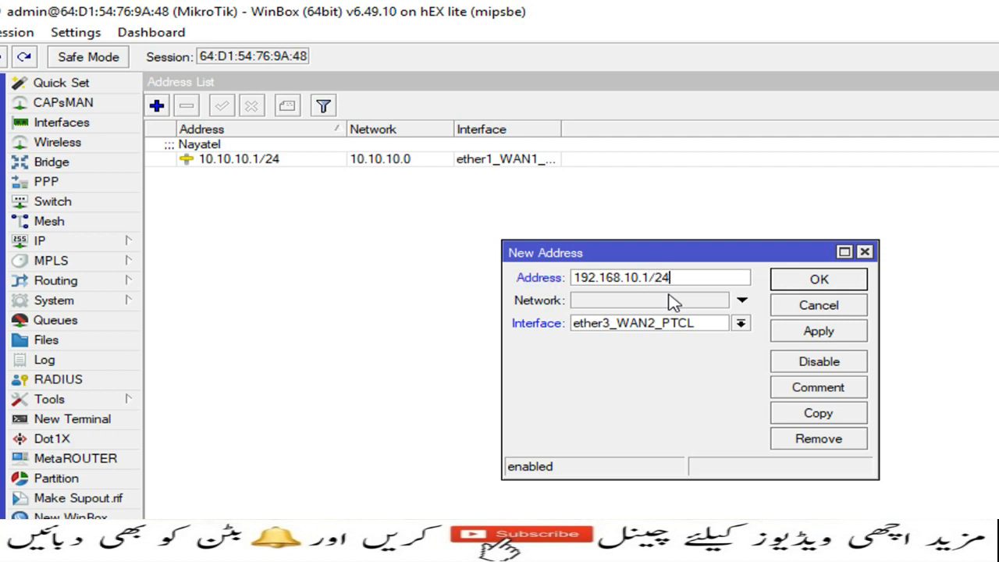
click(740, 323)
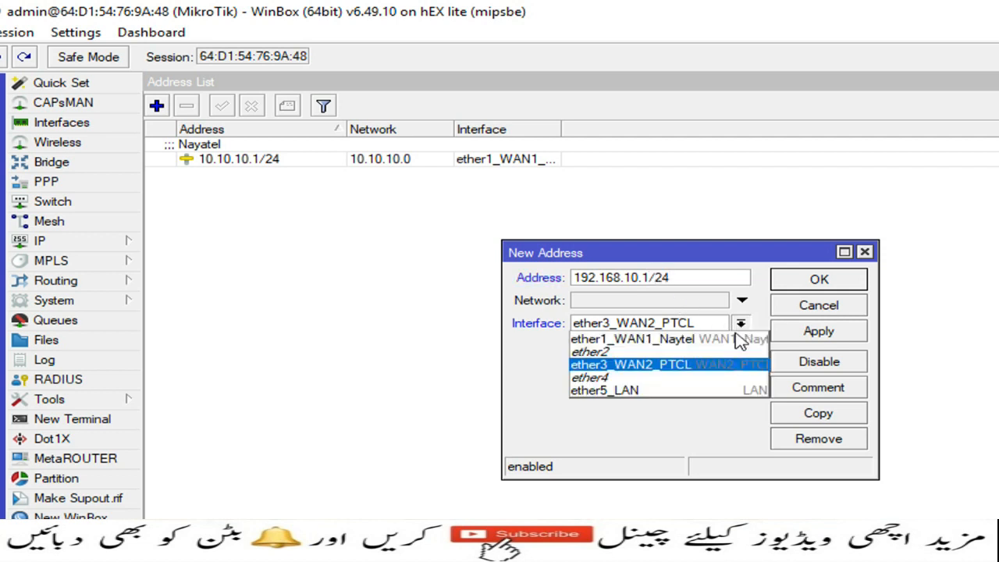
click(690, 371)
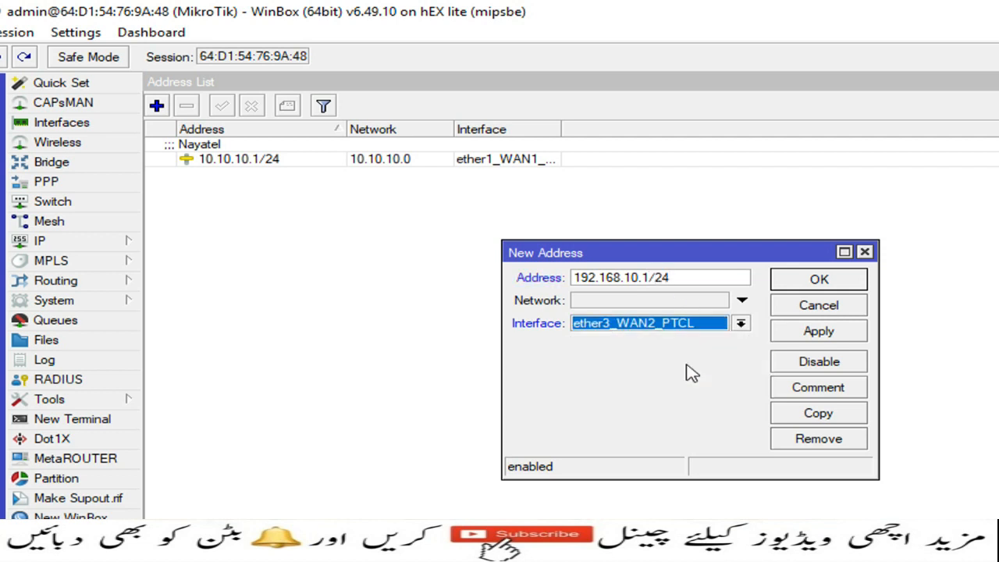
click(827, 336)
- Add the comment PTCL to the 192.168.10.1/24 address and save the entry
click(829, 390)
text(PTCL)
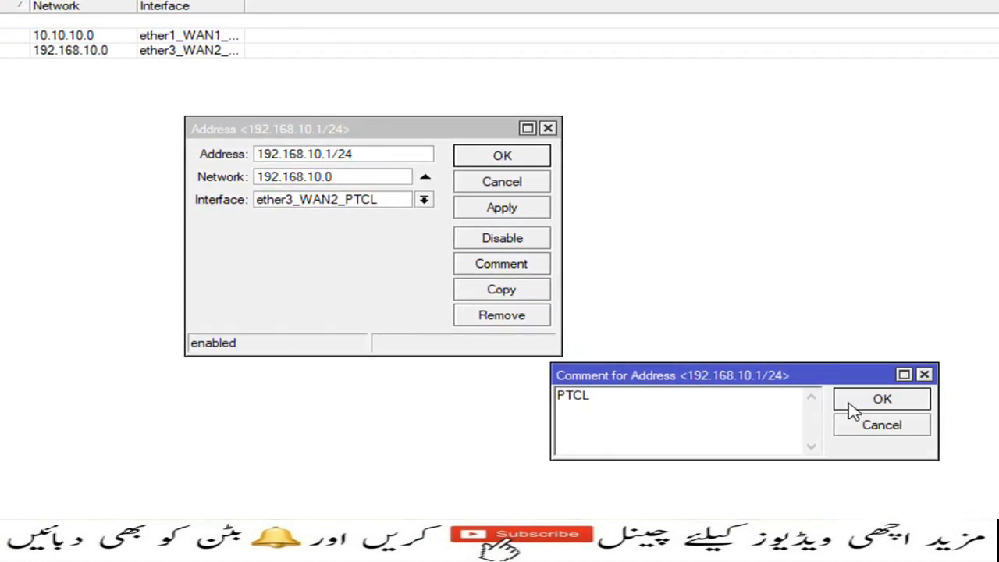
click(829, 406)
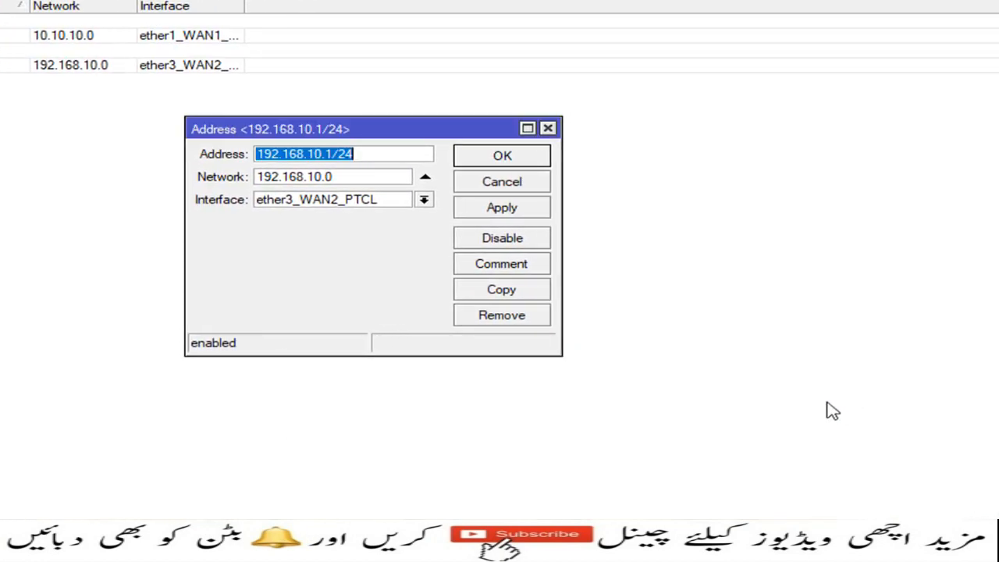
click(513, 160)
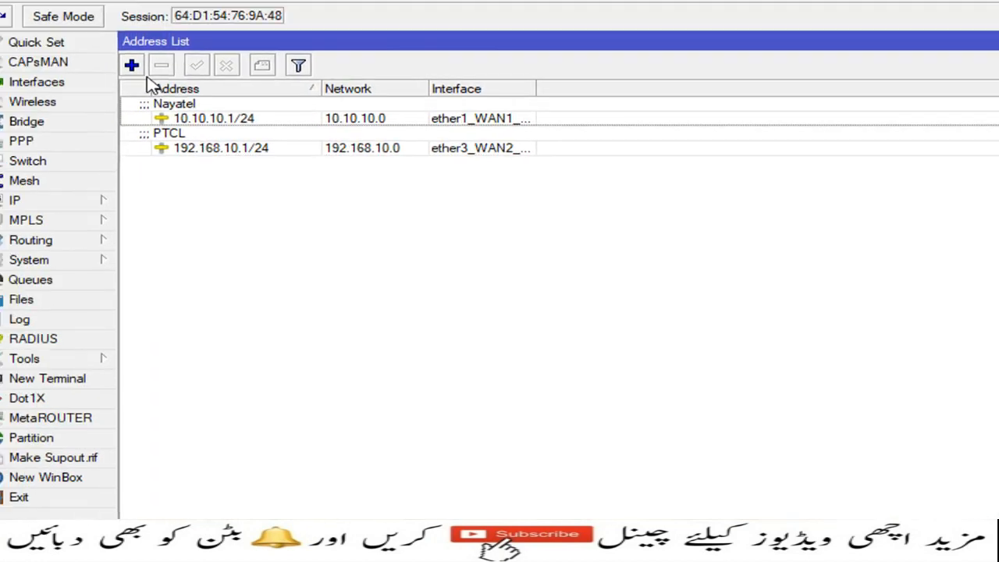
- Create an IP address entry 172.16.0.1/16 on the ether5_LAN interface and apply it
click(44, 2)
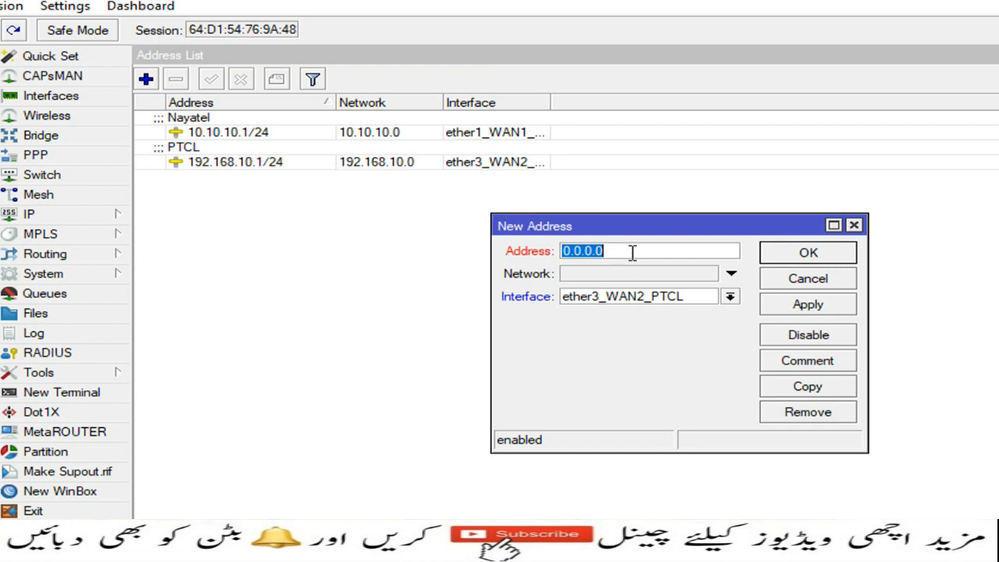
text(172.16.0.)
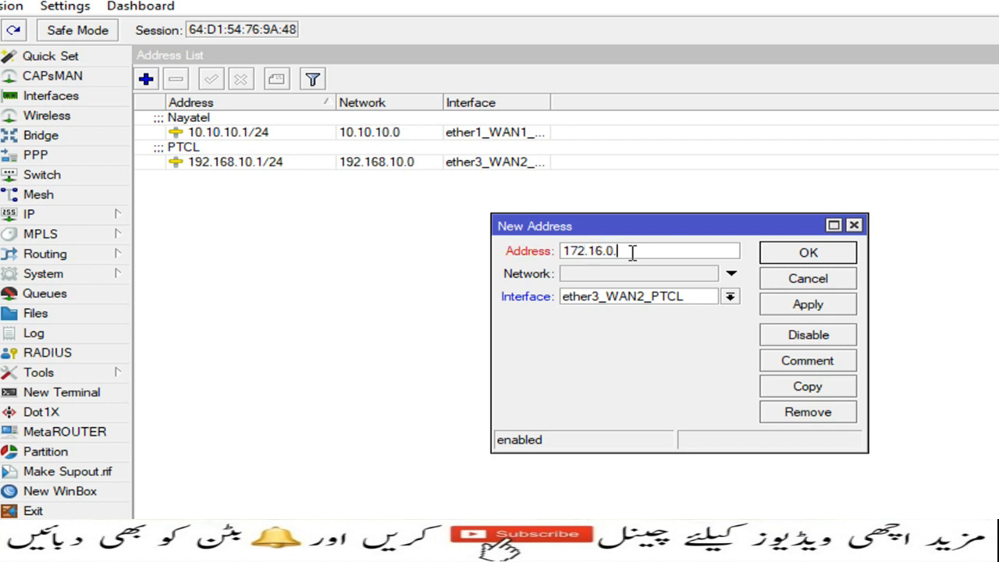
text(1/16)
click(730, 297)
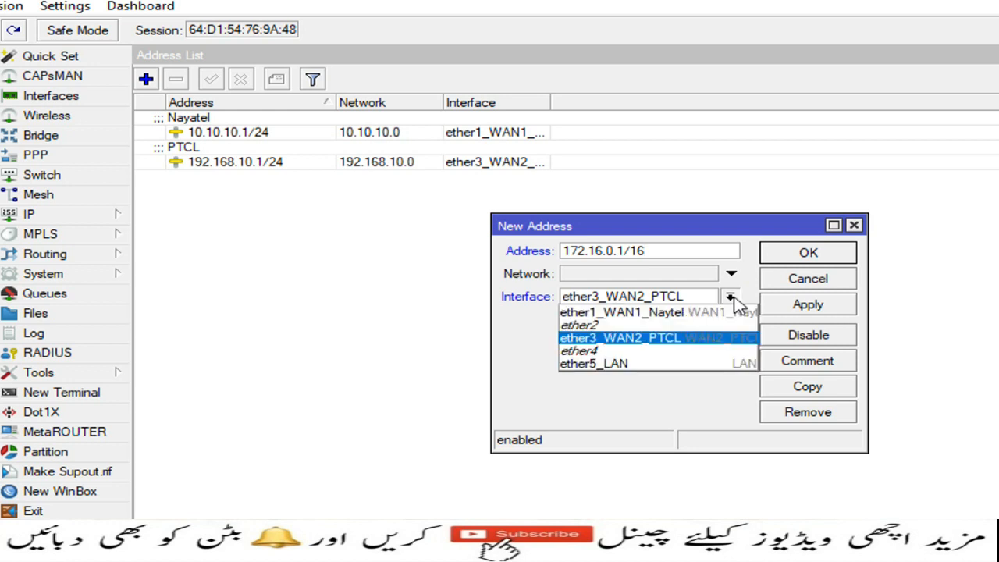
click(646, 363)
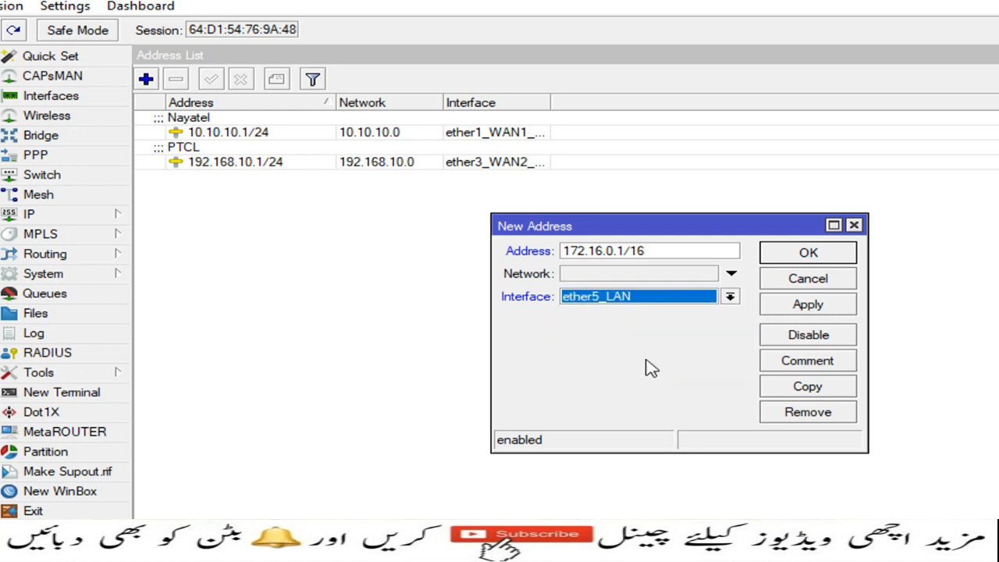
click(810, 309)
- Add the comment LAN to the 172.16.0.1/16 address and save the entry
click(820, 361)
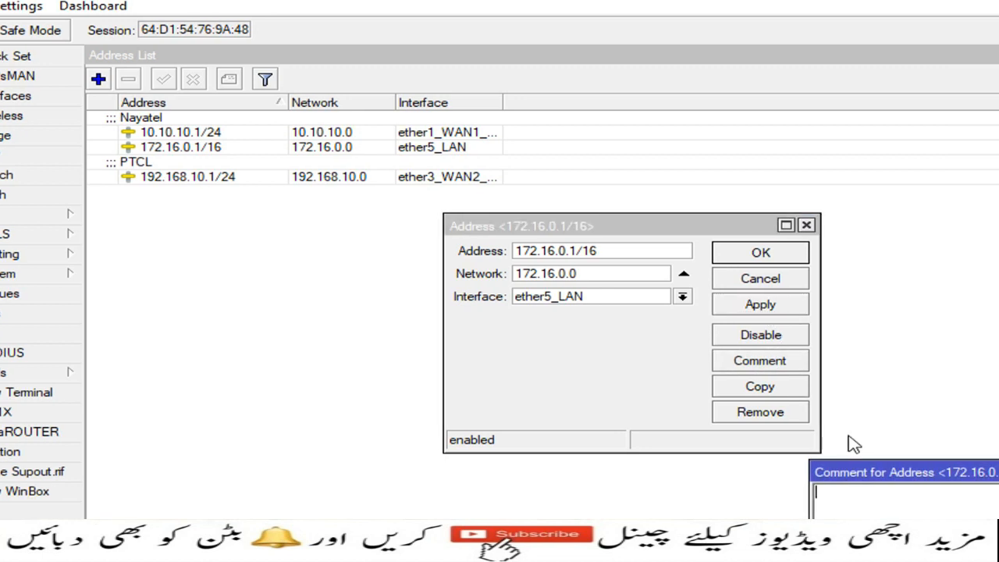
text(LA)
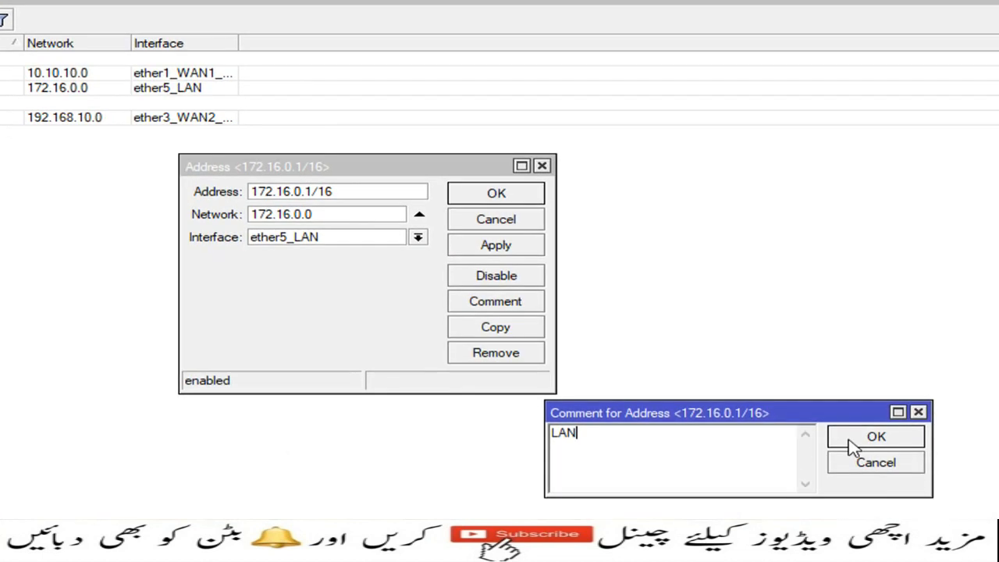
click(855, 434)
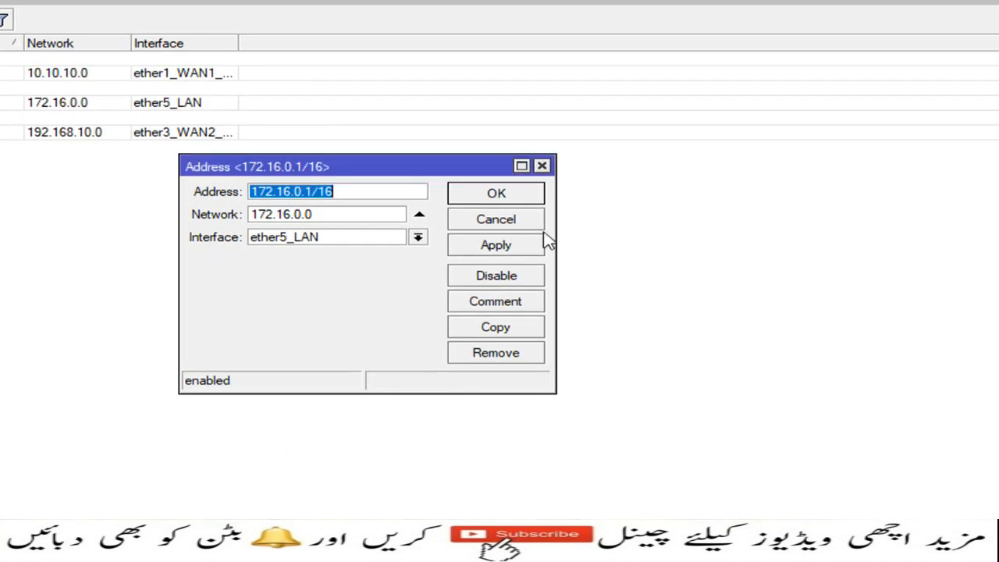
click(481, 196)
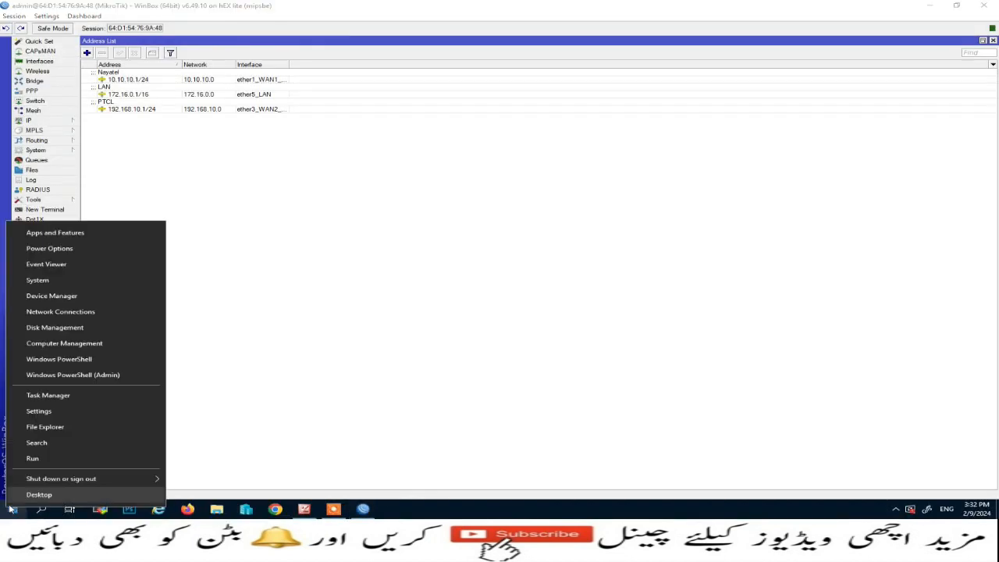
- Switch to a Windows command prompt, check the computer's IP configuration with ipconfig, and close the prompt
right_click(11, 509)
click(45, 460)
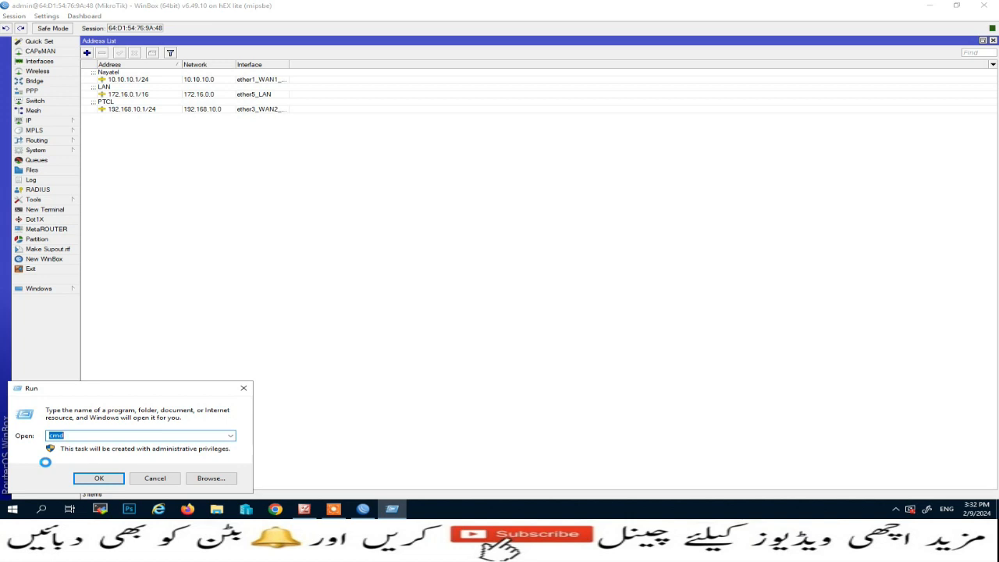
key(Return)
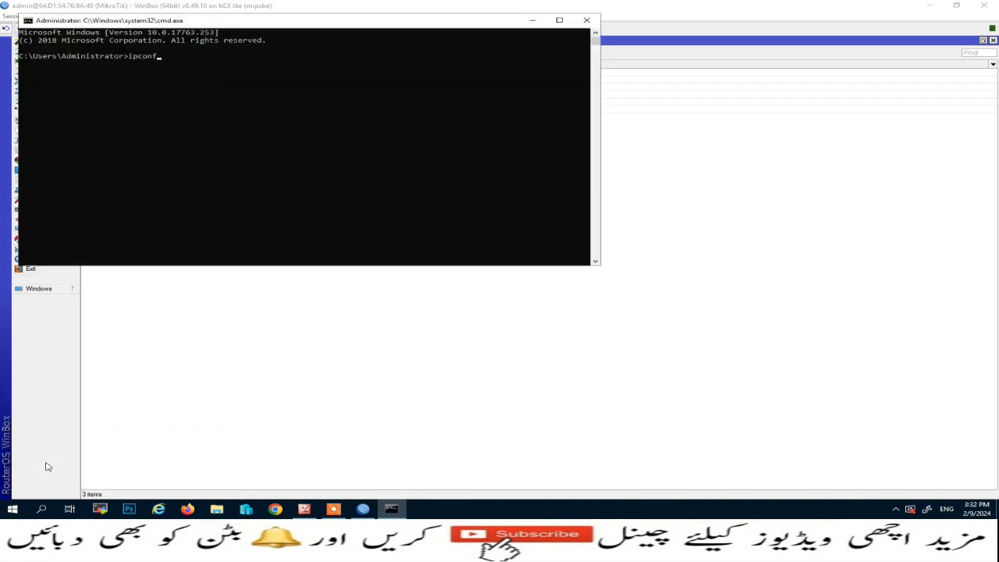
key(Return)
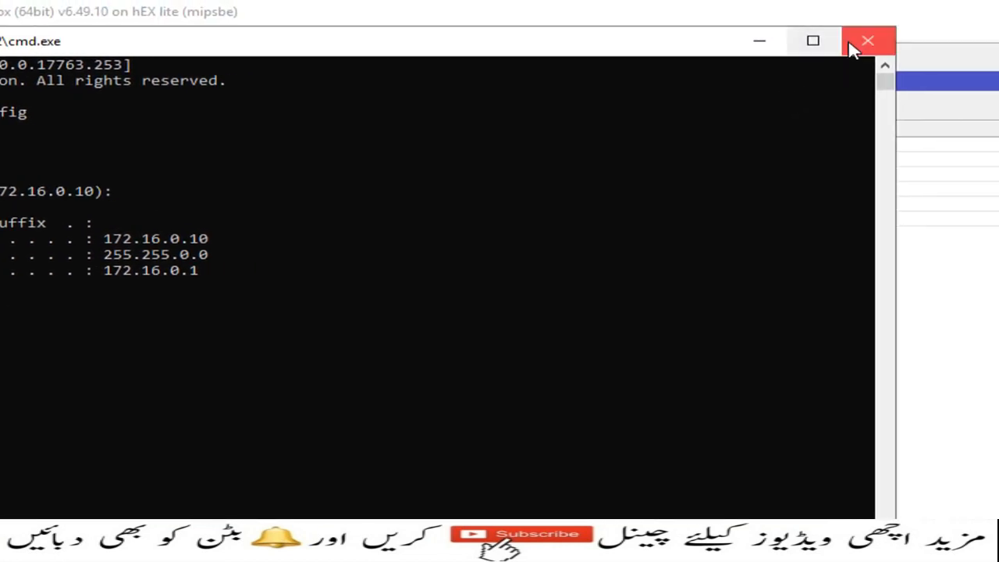
click(853, 40)
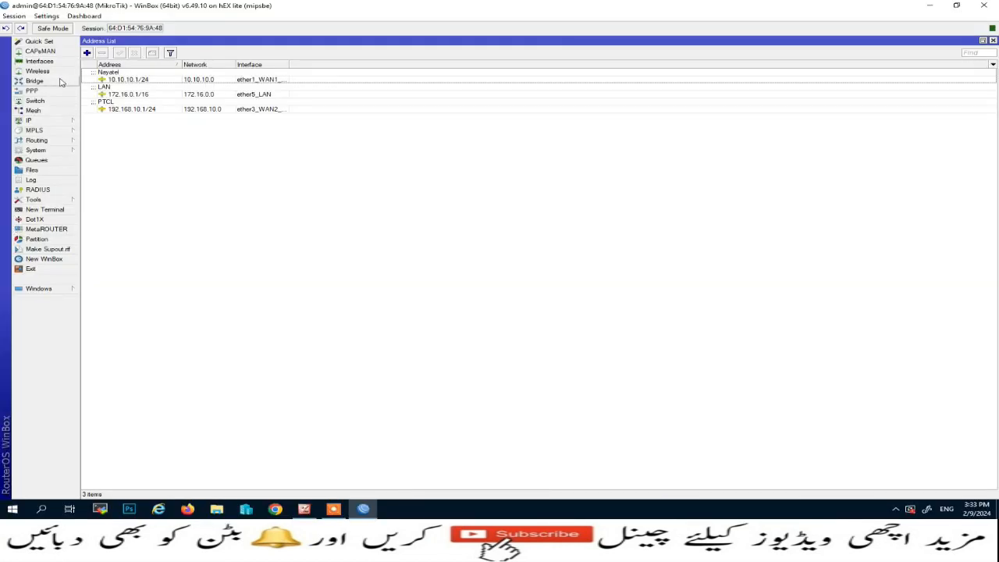
click(43, 112)
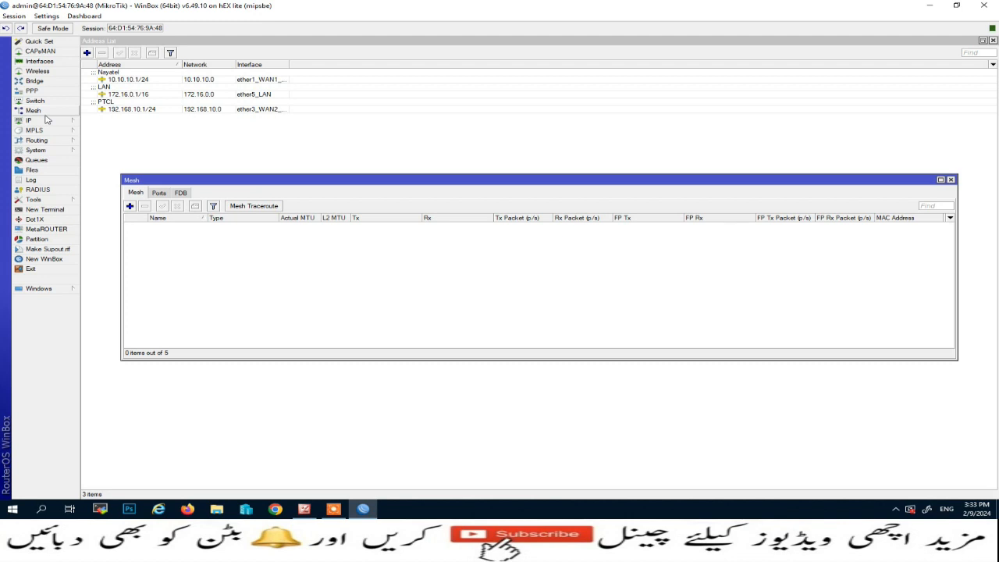
click(951, 181)
click(29, 121)
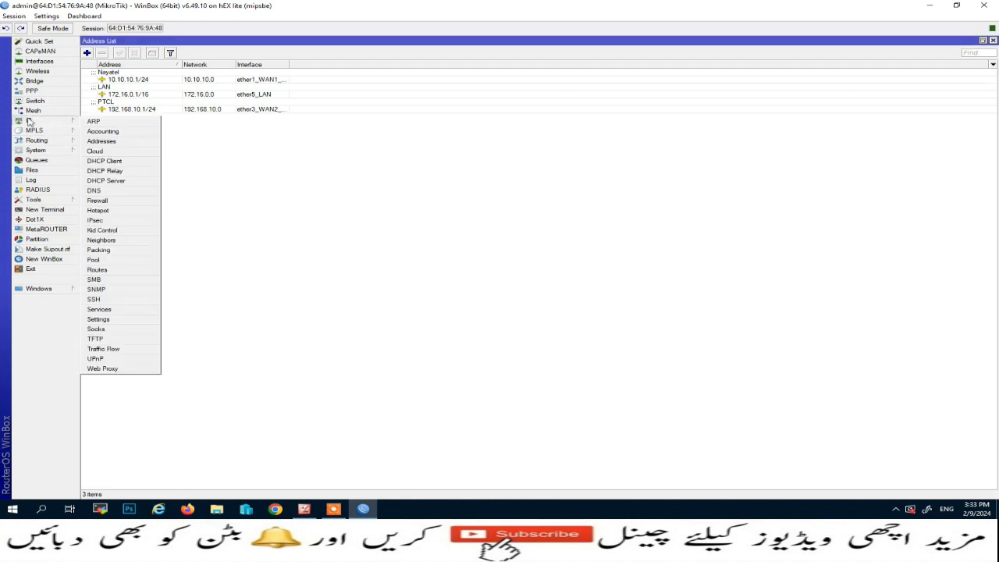
click(55, 139)
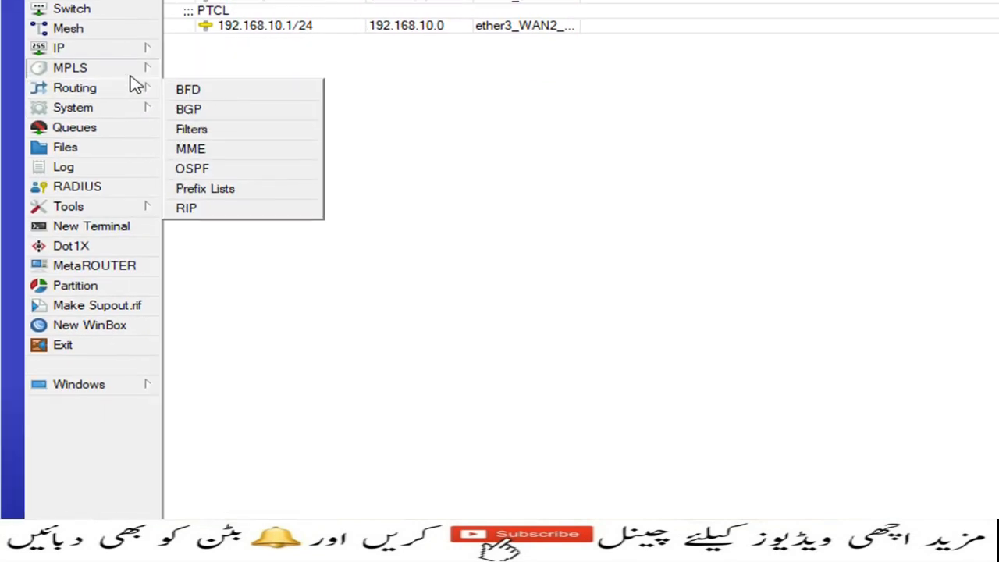
- Open the router's DNS settings and add 192.168.10.1 and 10.10.10.1 as DNS servers
mouse_move(109, 43)
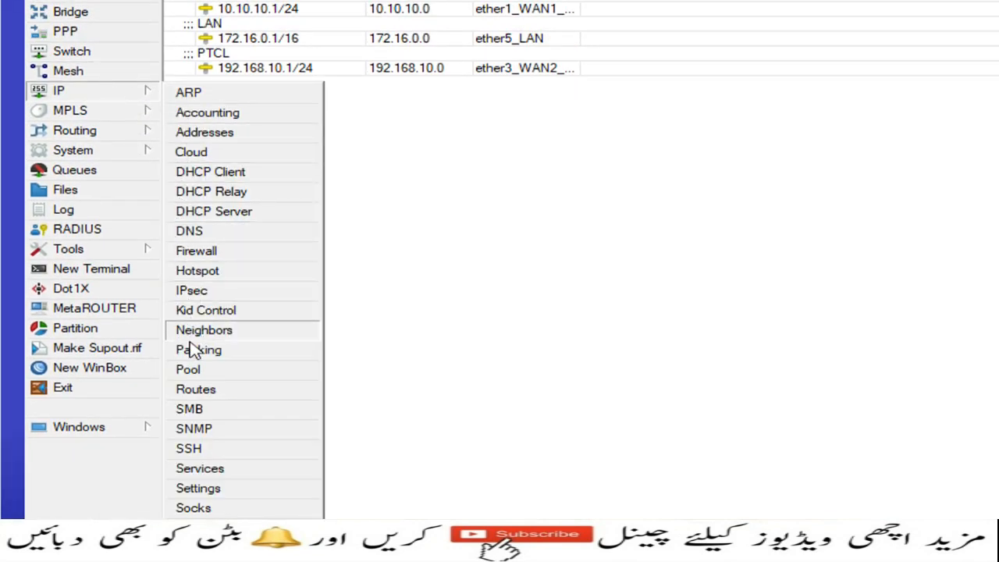
click(190, 231)
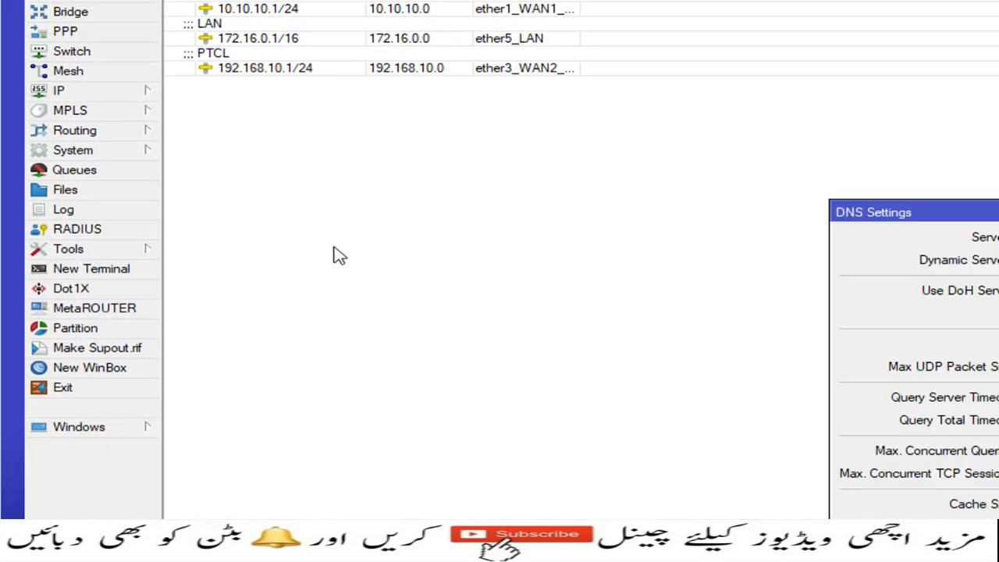
drag(798, 217, 416, 76)
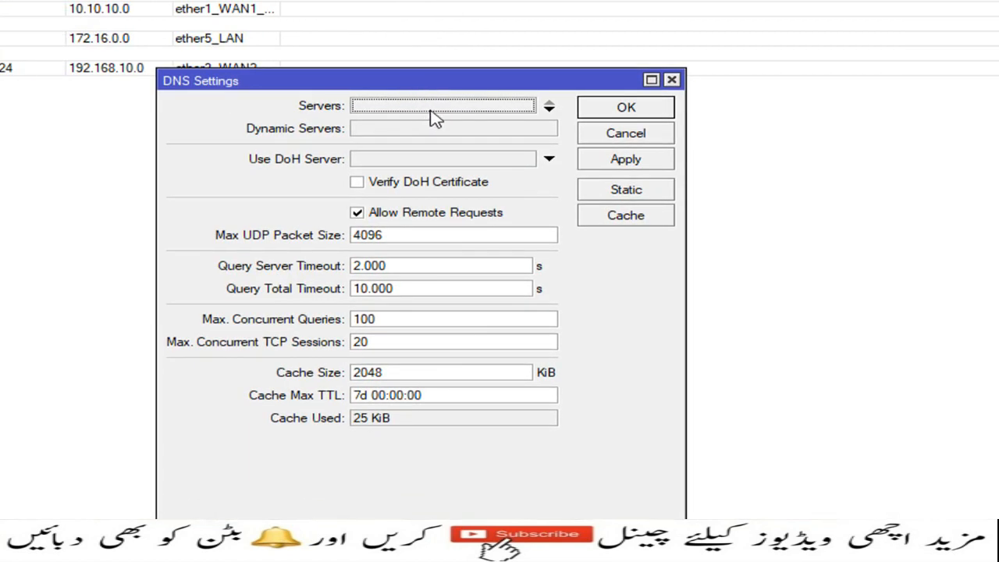
click(549, 107)
text(192.168.10.1)
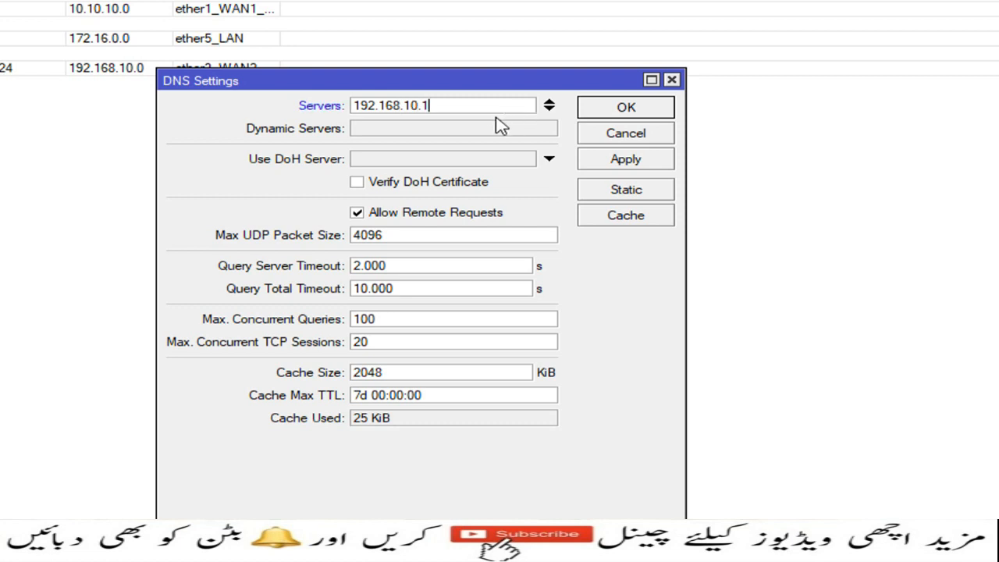
click(550, 105)
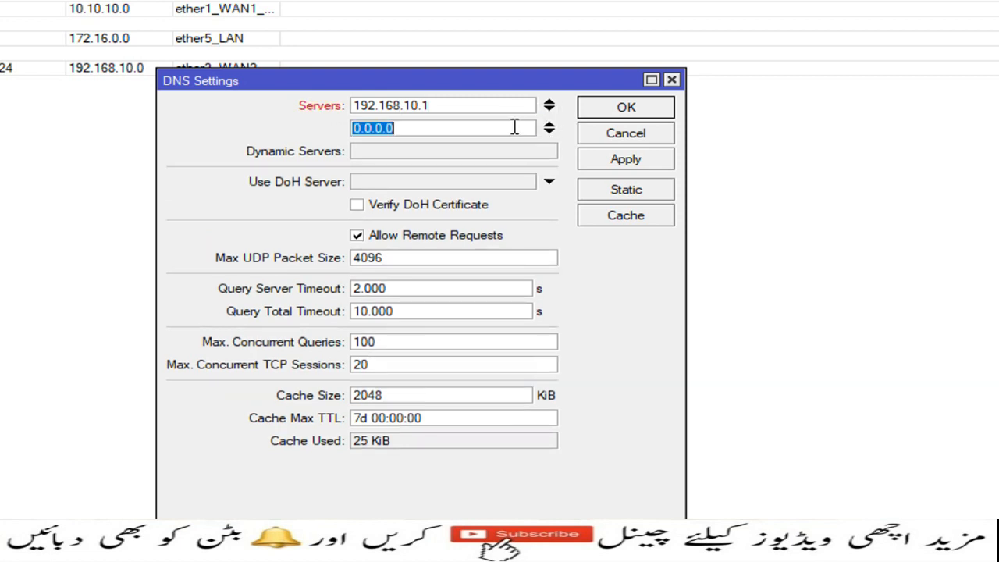
text(10.10.10.1)
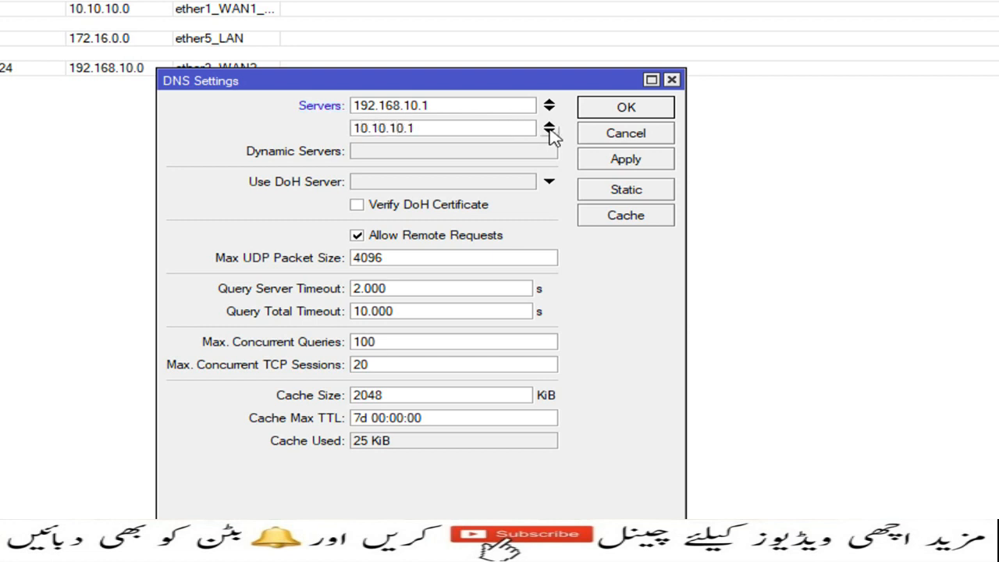
- Add 8.8.8.8 and 8.8.4.4 as further DNS servers, then apply and save the DNS settings
click(550, 127)
text(8.)
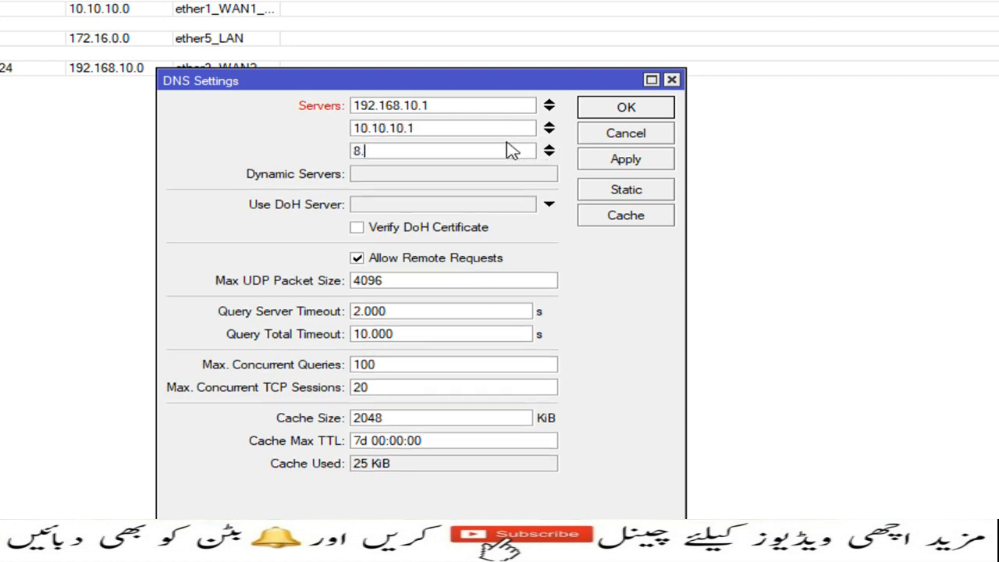
text(8.8.8)
click(549, 151)
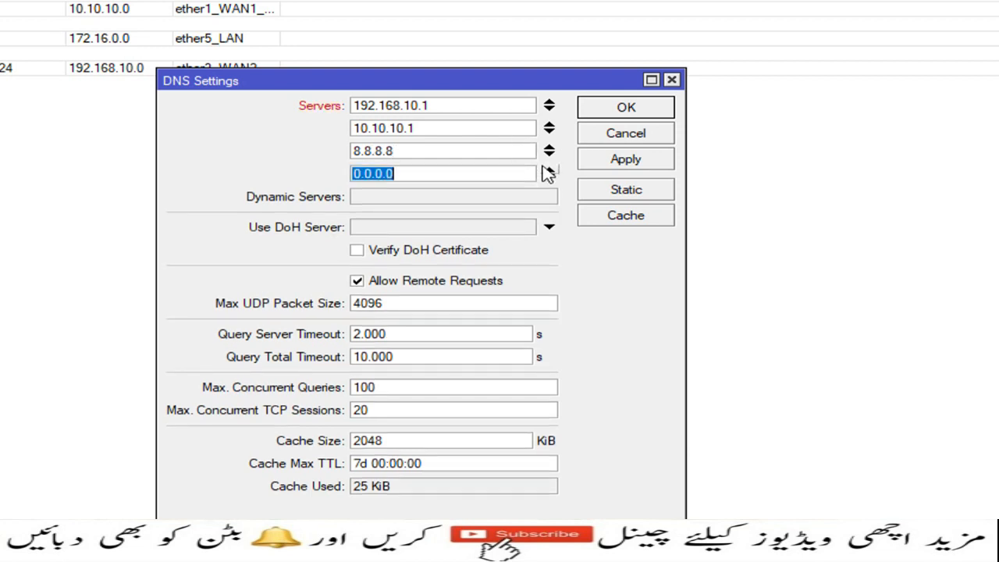
text(8.8.4.4)
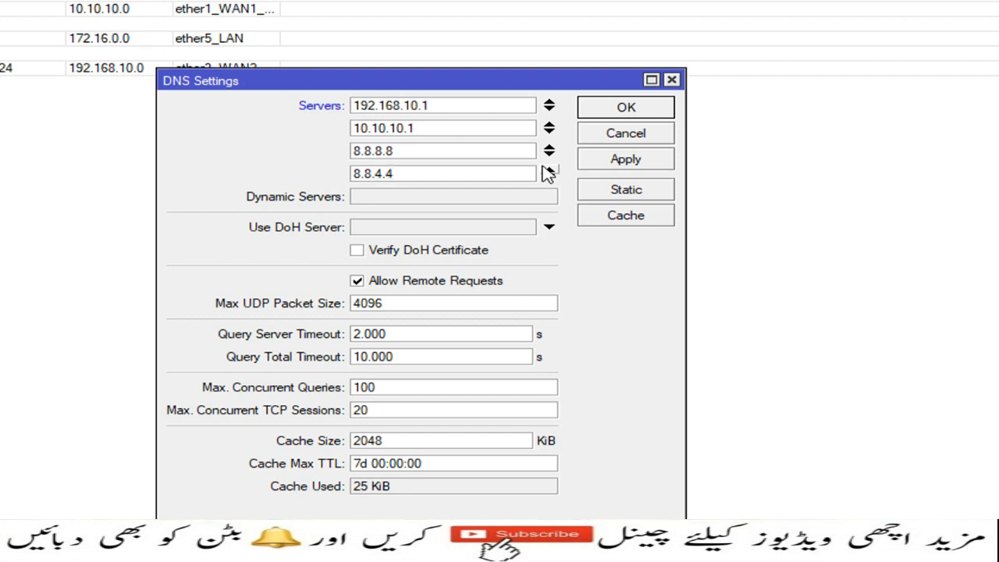
click(606, 161)
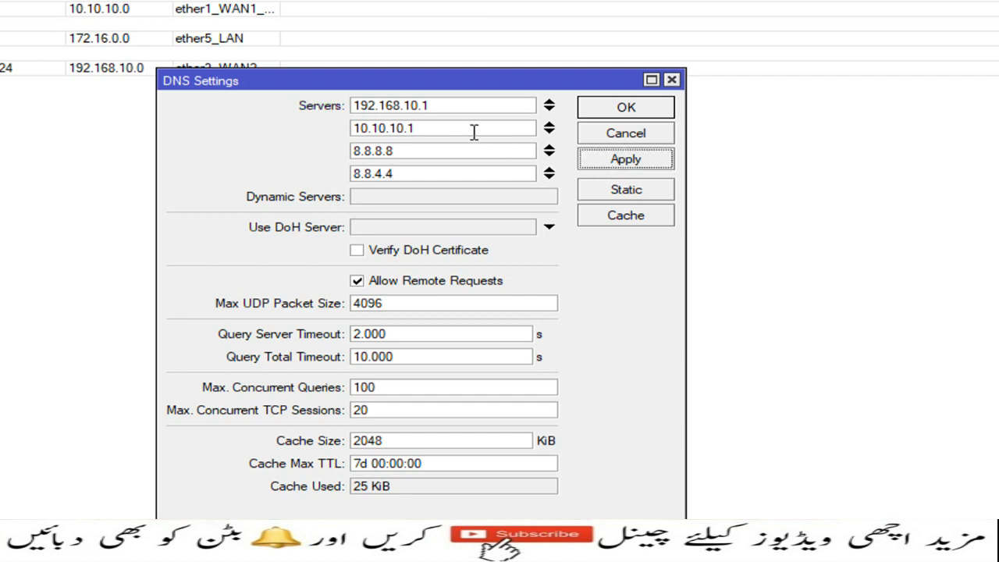
click(630, 111)
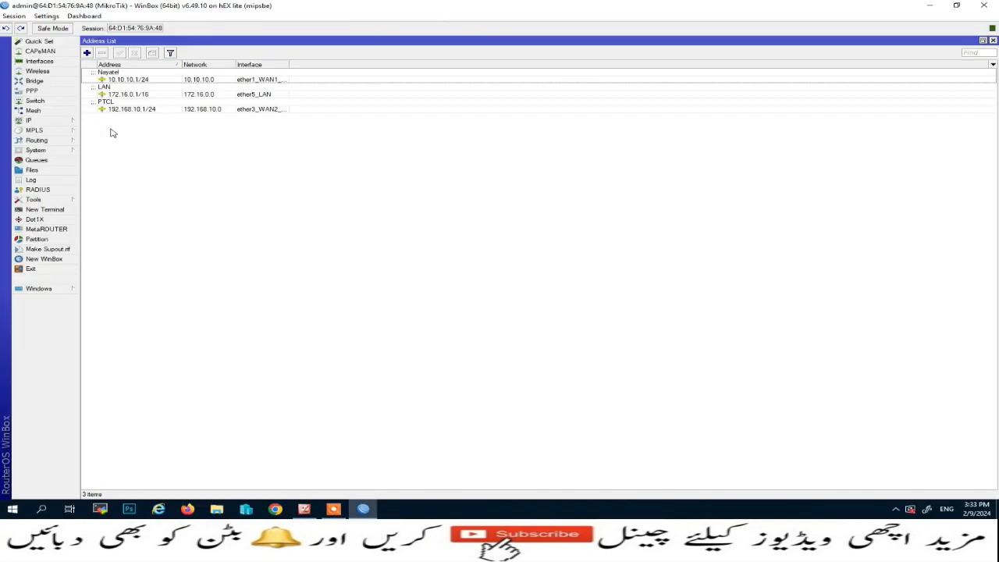
- Open the firewall's mangle rules and start a new mangle rule
click(47, 121)
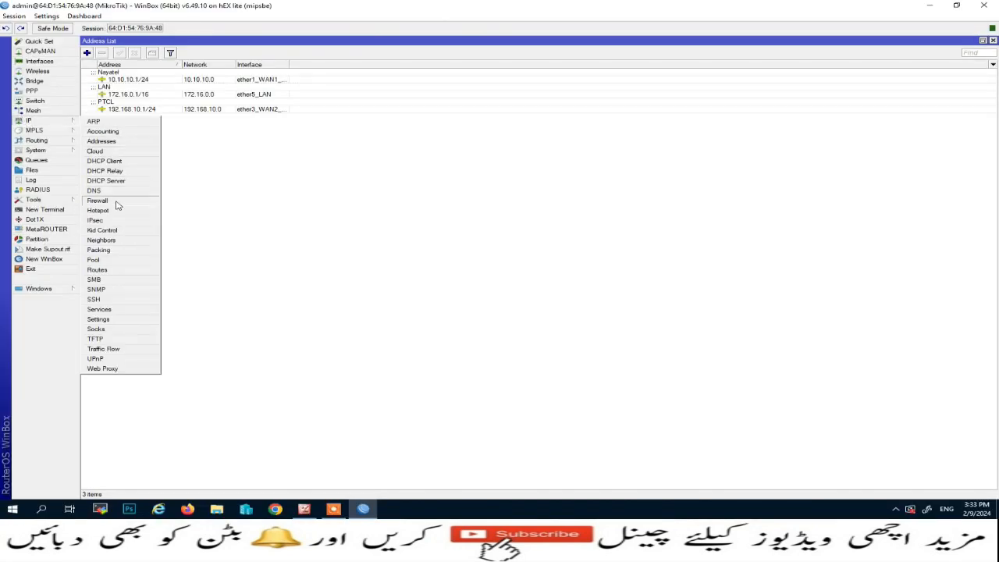
click(98, 201)
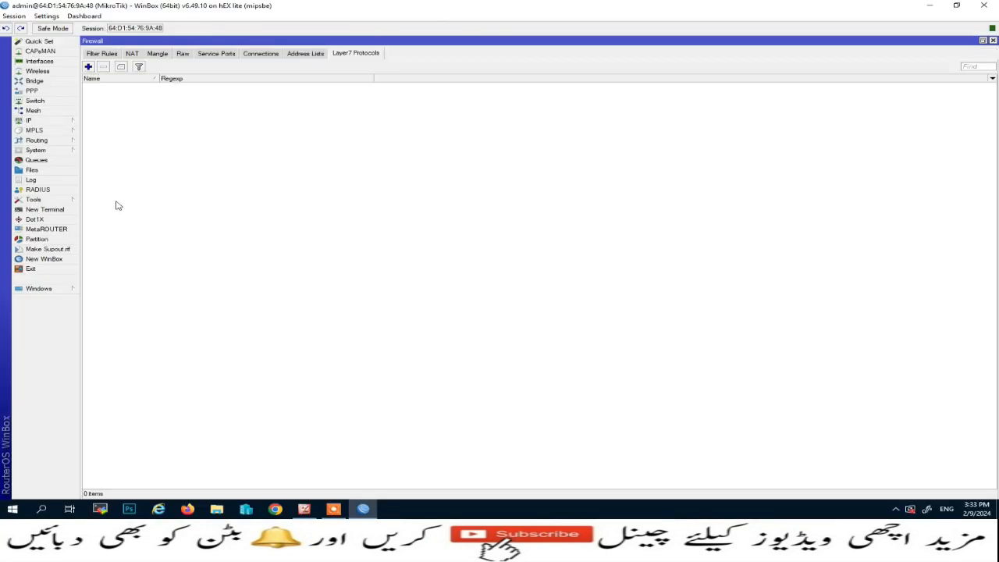
click(99, 55)
click(132, 56)
click(165, 57)
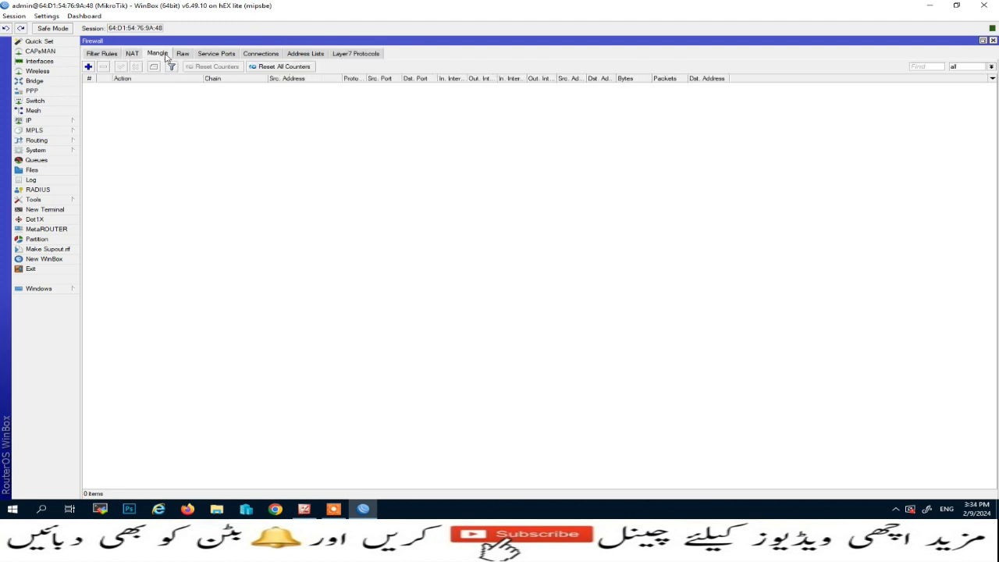
click(89, 67)
drag(573, 182, 312, 104)
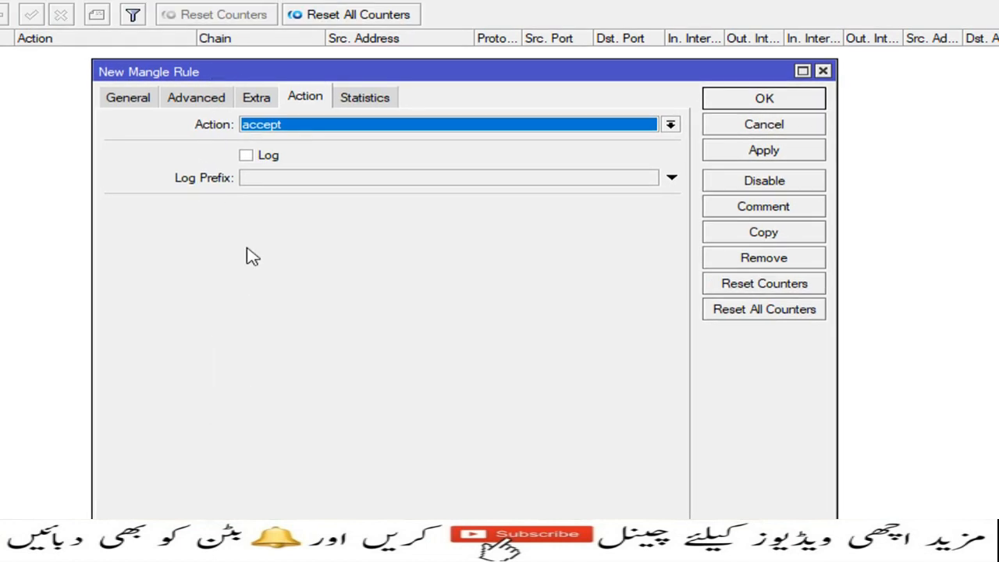
- Set the new mangle rule's chain to input and its incoming interface to ether1_WAN1_Naytel
click(136, 99)
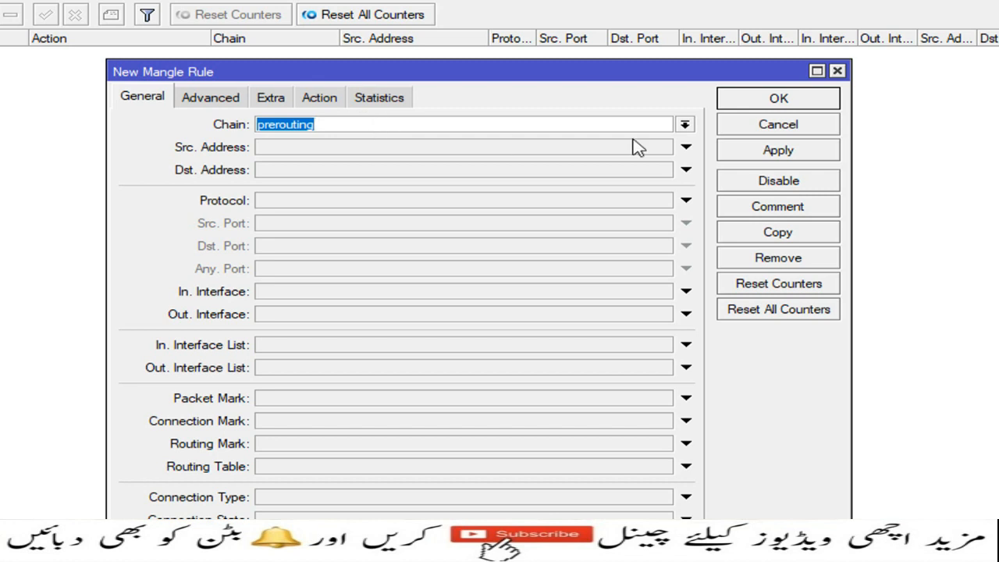
click(694, 127)
click(569, 154)
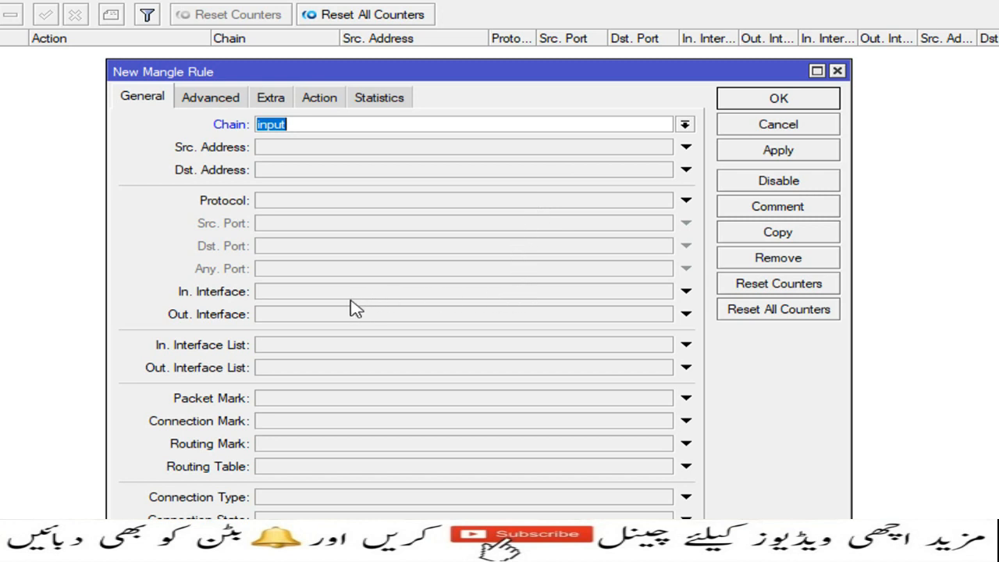
click(679, 294)
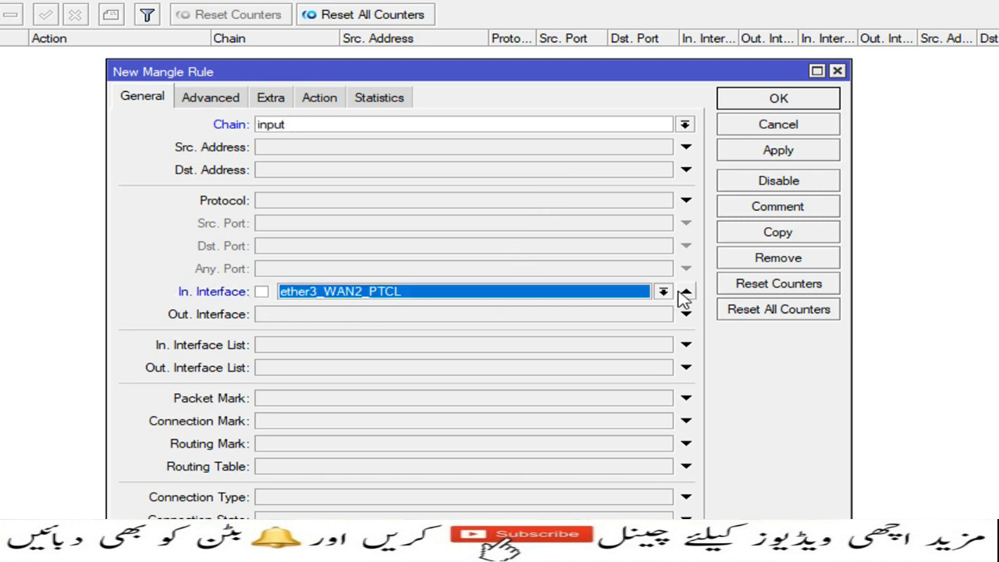
click(663, 296)
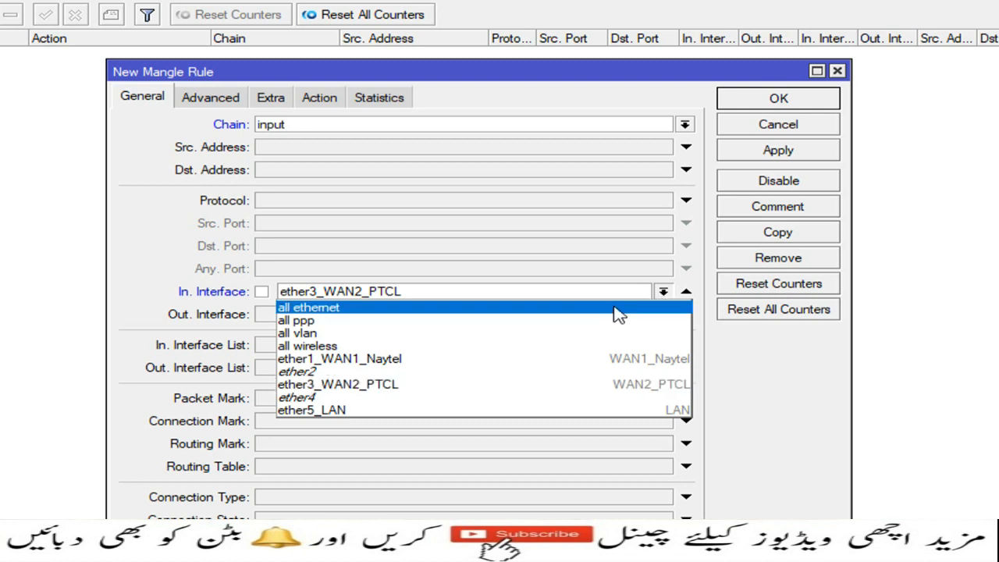
click(531, 359)
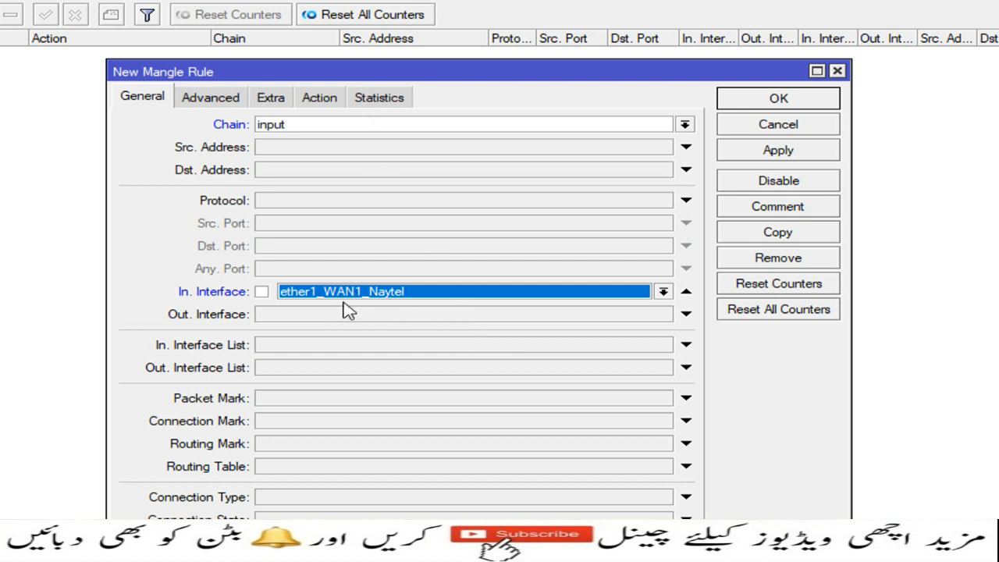
- Set the rule's action to mark connection with the new connection mark WAN_Nayatel, and apply the rule
click(328, 103)
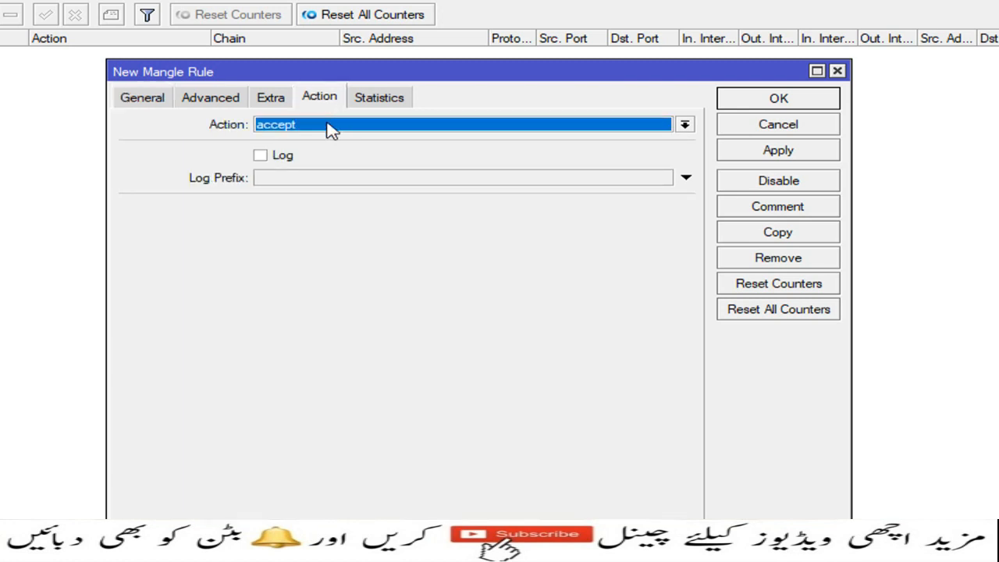
click(328, 126)
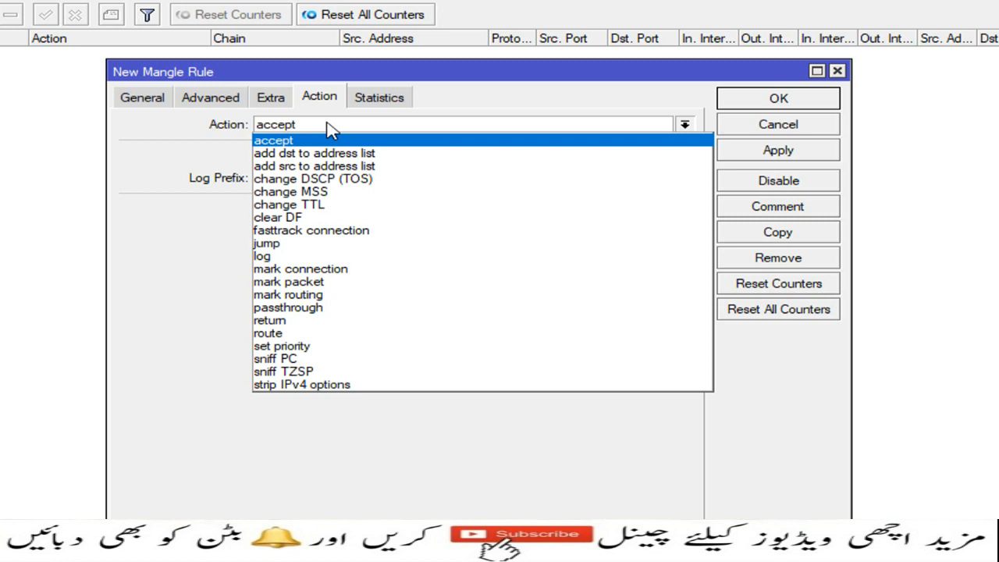
click(318, 270)
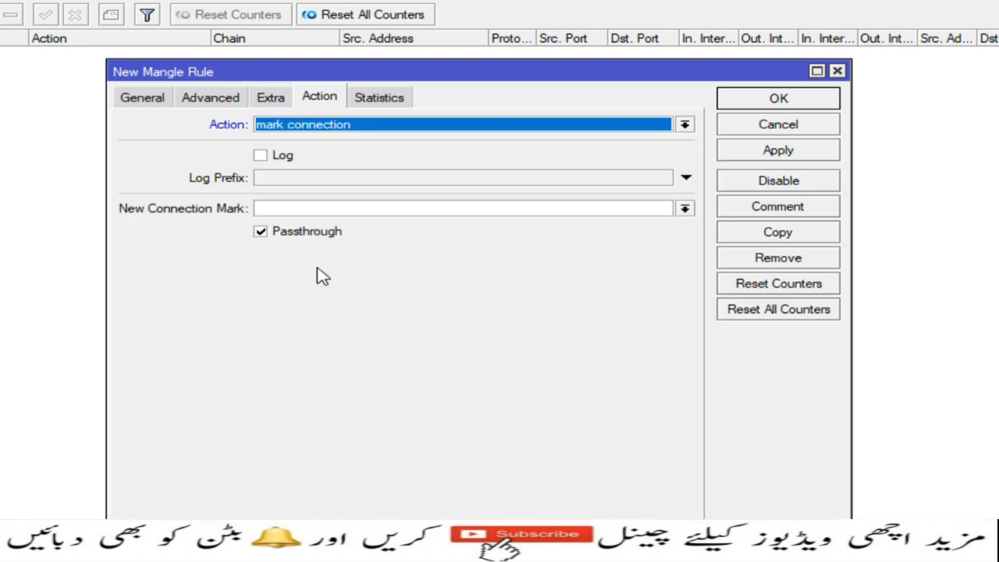
click(298, 209)
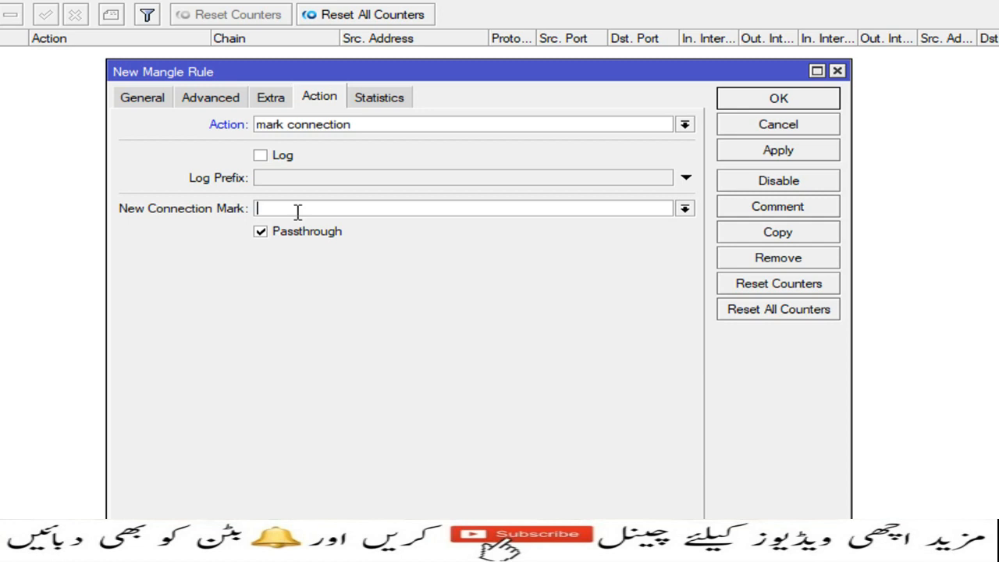
text(WAN)
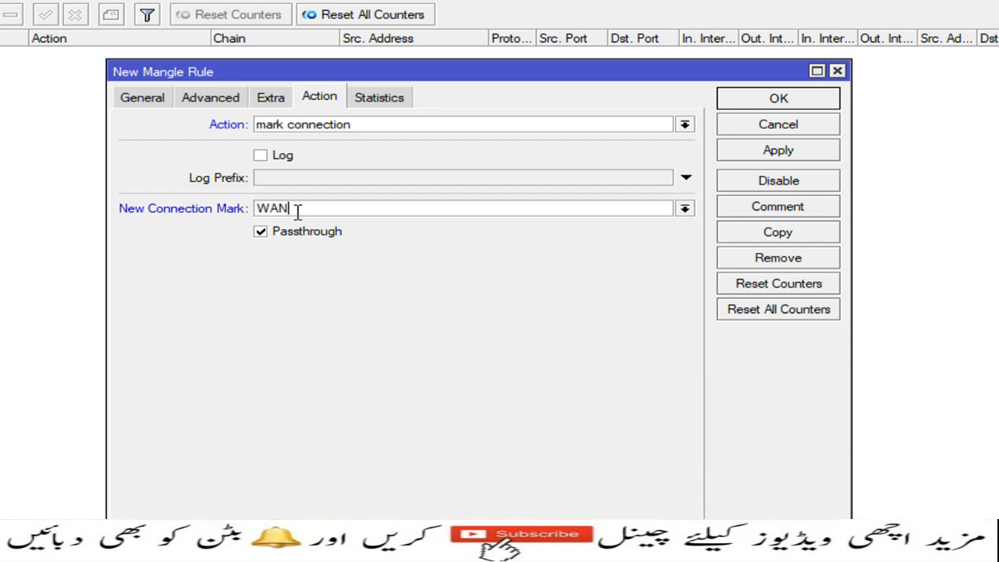
text(_Nan)
text(ta)
text(ayatel)
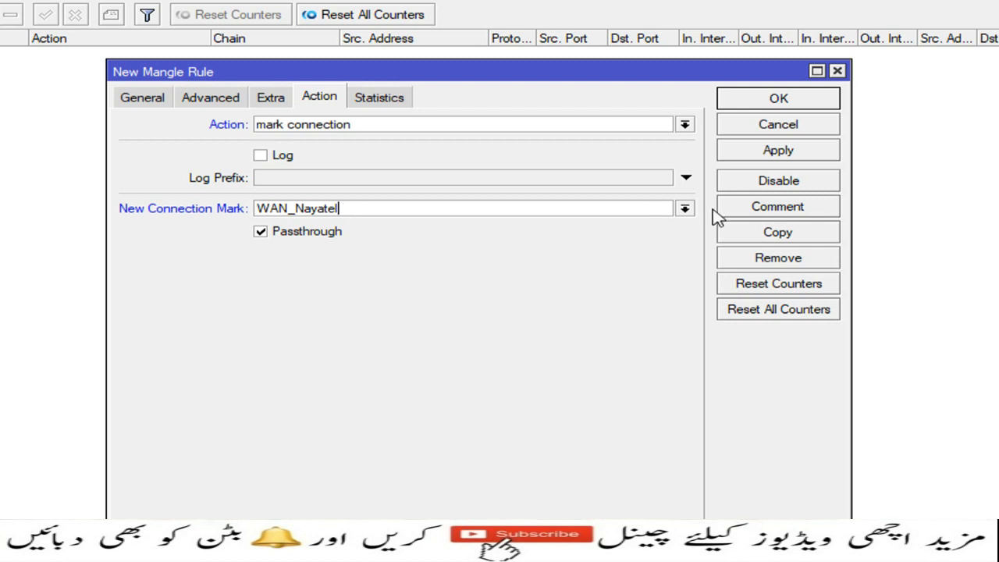
click(767, 153)
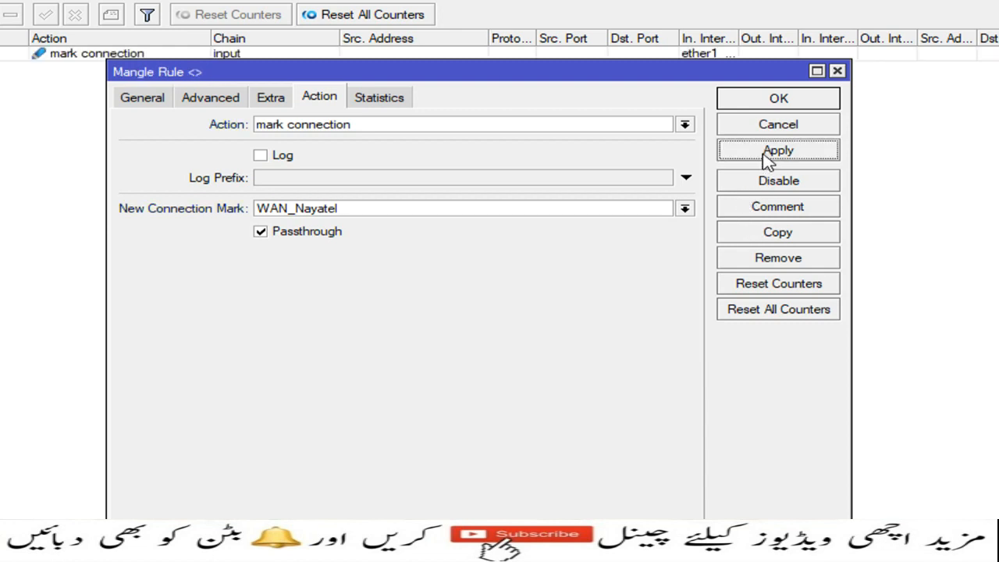
click(769, 238)
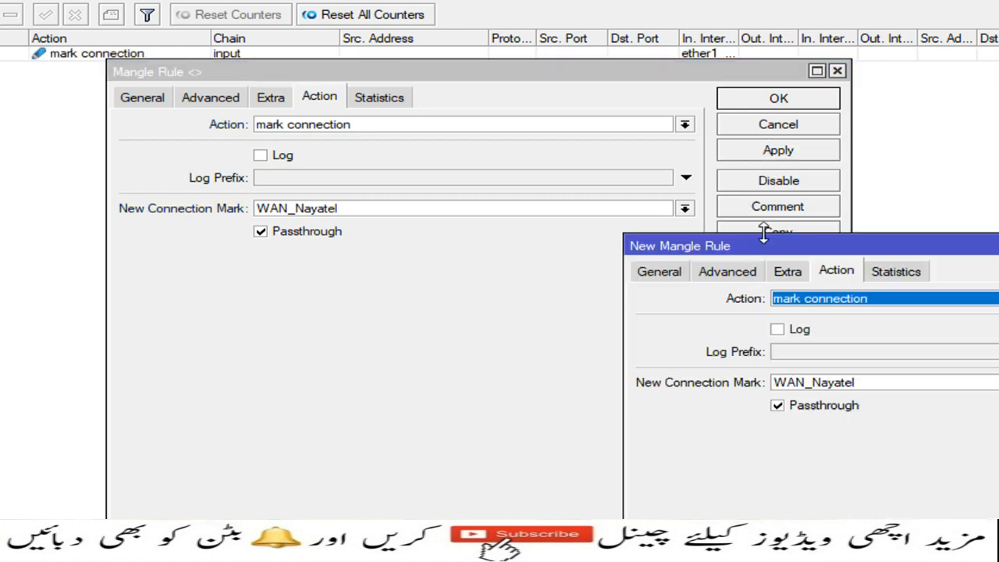
drag(778, 254, 464, 94)
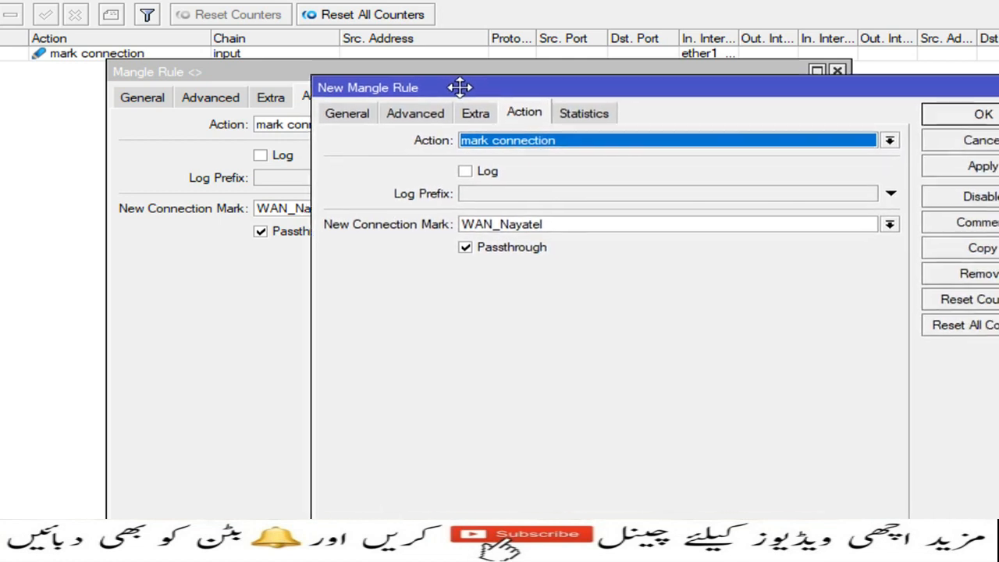
click(358, 118)
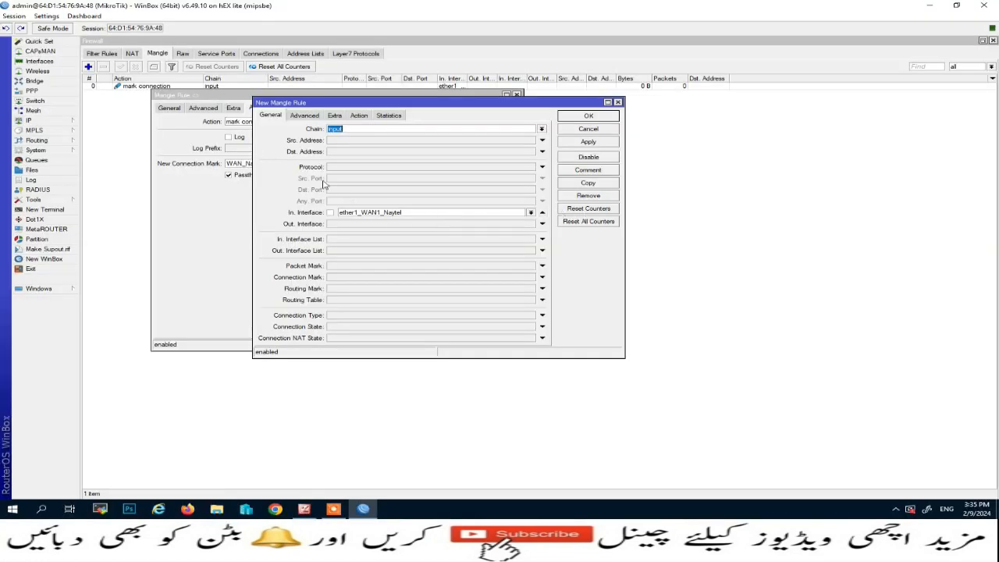
- Open the ether1 interface from the interface list, correct its name to ether1_WAN1_Nayatel, and apply the change
click(39, 61)
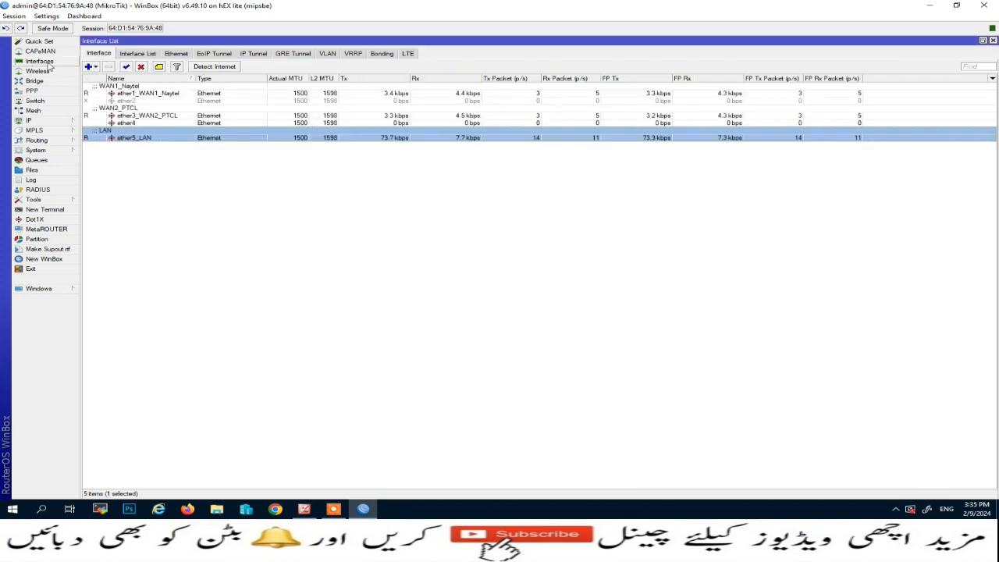
click(174, 95)
double_click(173, 95)
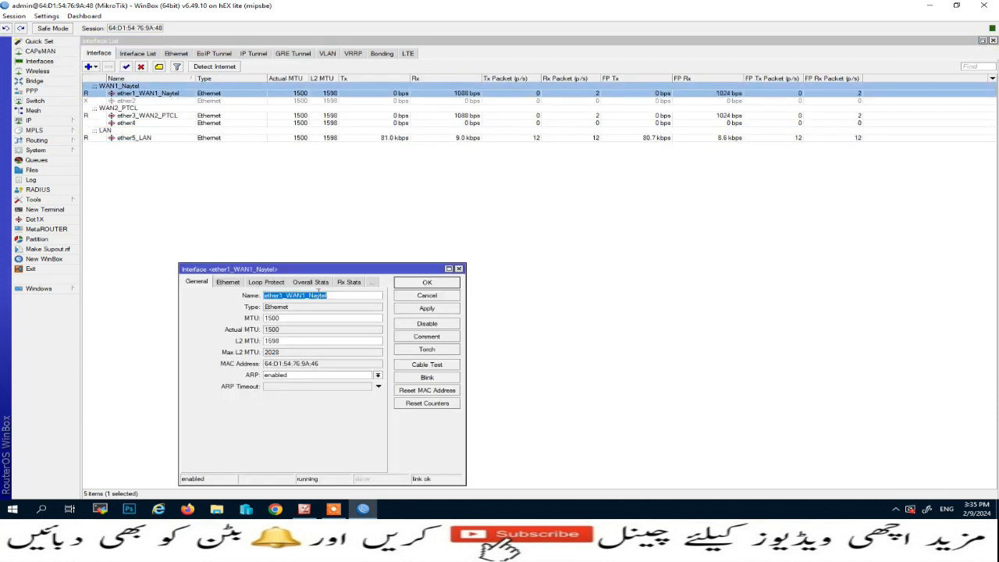
click(323, 296)
text(a)
click(439, 310)
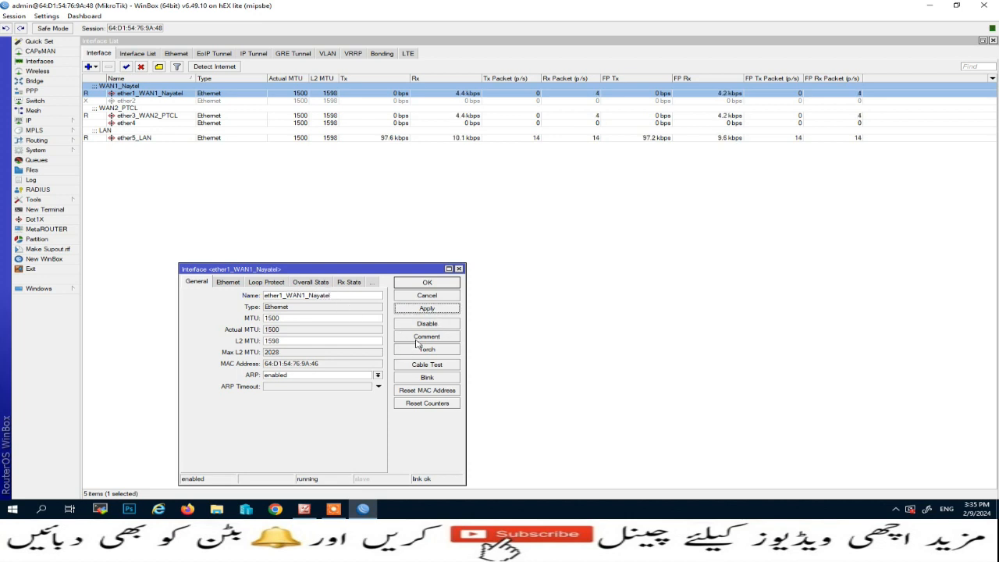
- Correct the ether1 interface's comment to WAN1_Nayatel and save the interface settings
click(421, 337)
click(482, 268)
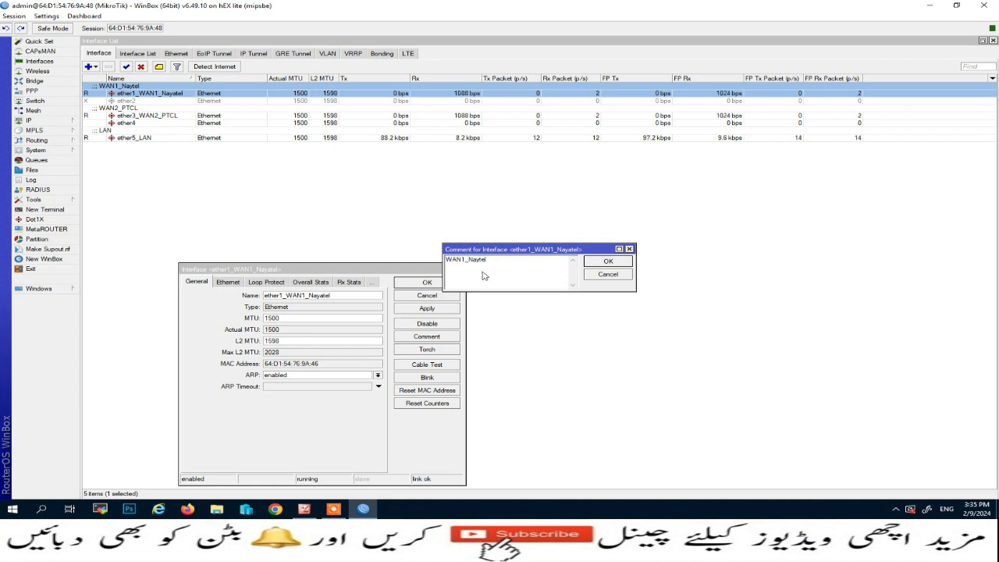
text(a)
click(610, 263)
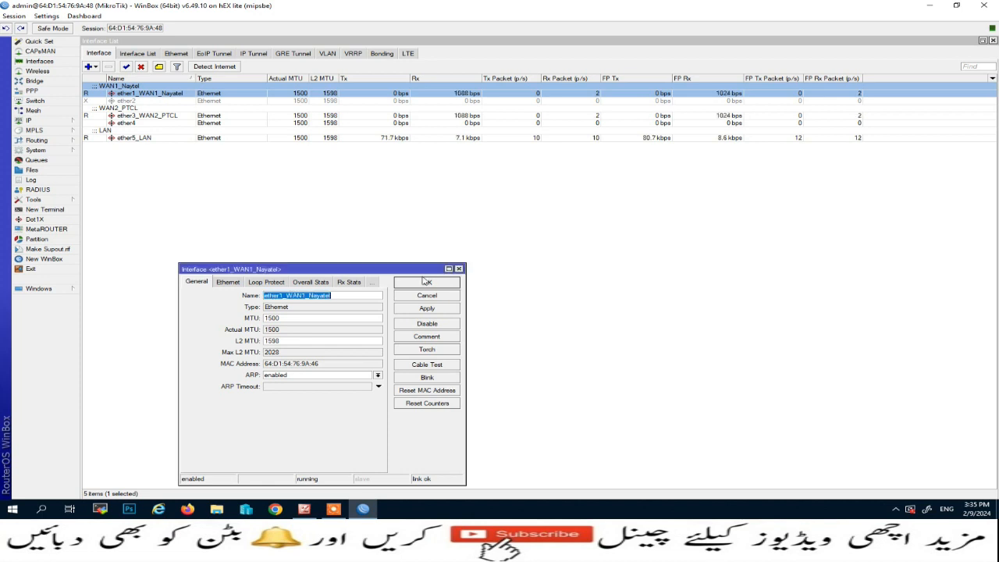
click(411, 284)
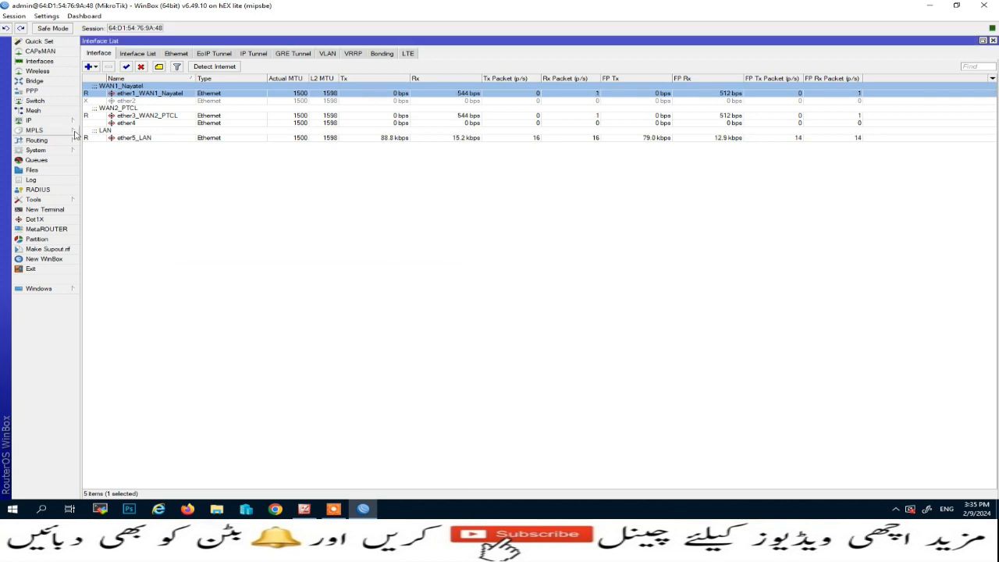
- Return to the firewall's mangle rules, copy the Nayatel rule, and set the copy's incoming interface to ether3_WAN2_PTCL
click(28, 120)
click(140, 206)
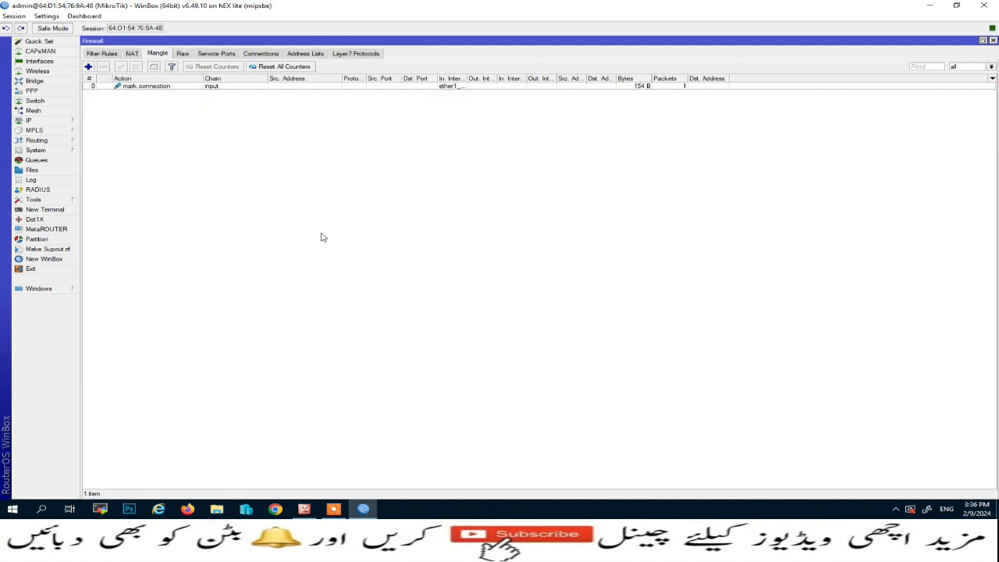
double_click(335, 86)
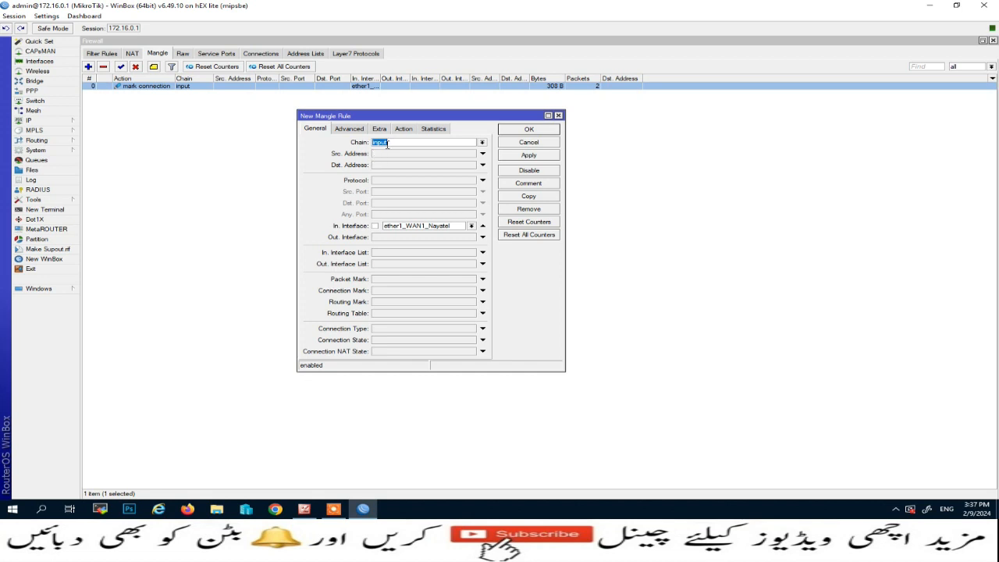
click(472, 225)
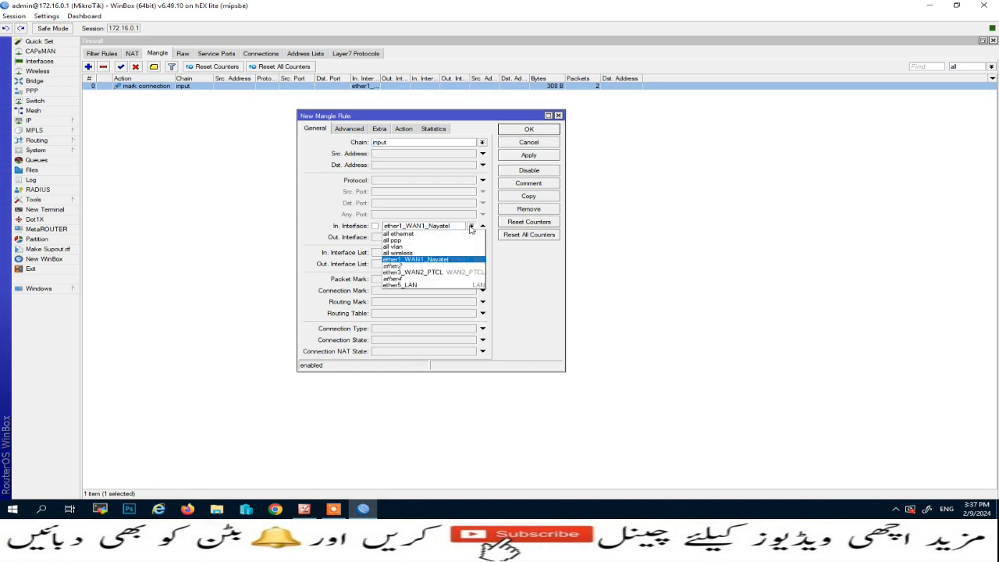
click(426, 272)
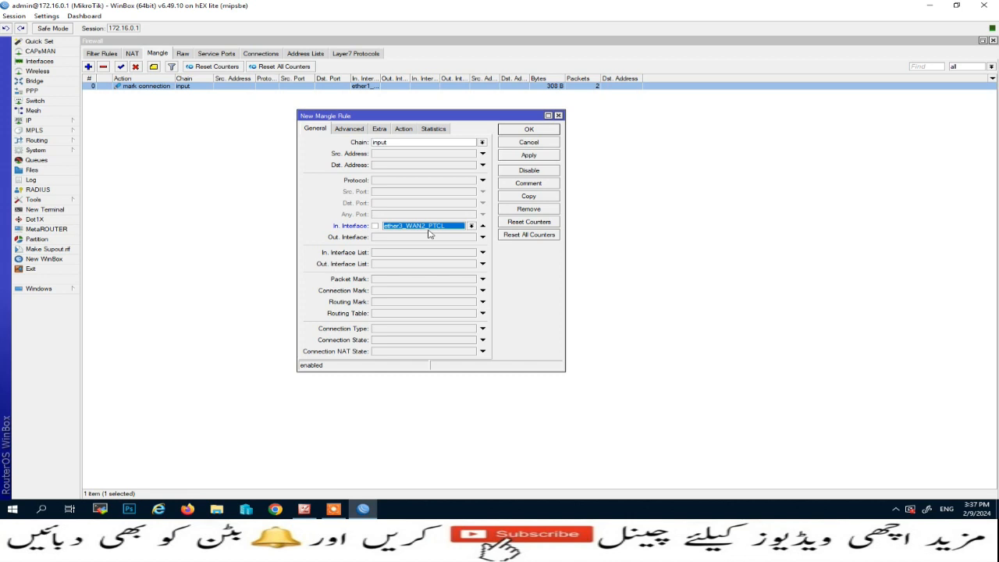
- Change the copied rule's new connection mark to WAN_PTCL, then apply and save the rule
click(403, 129)
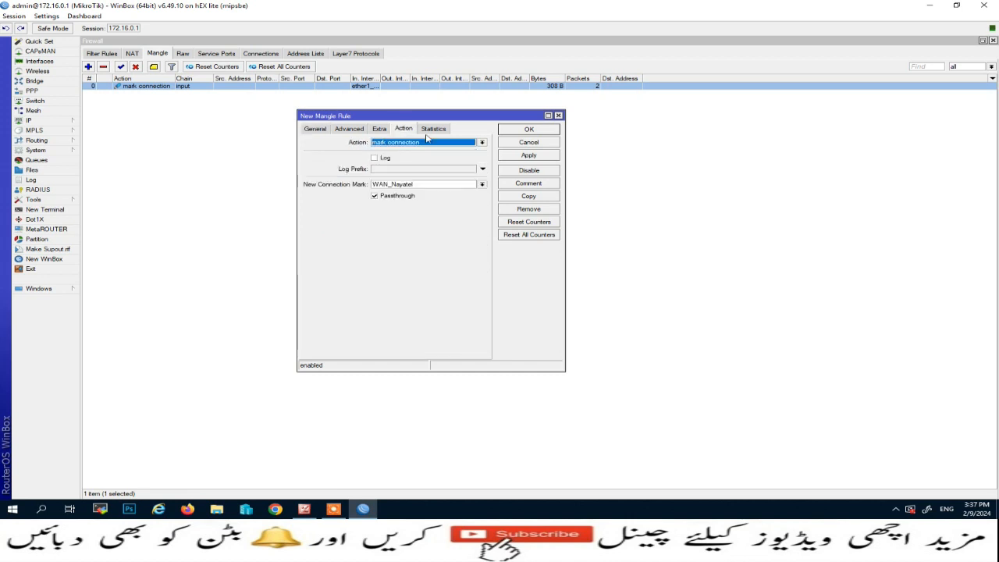
click(426, 186)
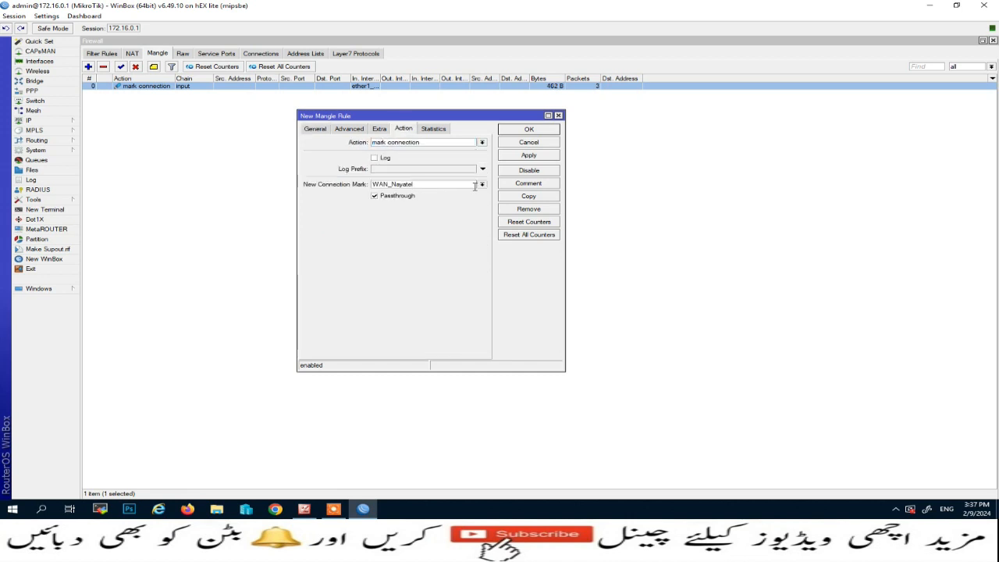
key(BackSpace)
key(BackSpace)
key(BackSpace)
click(543, 156)
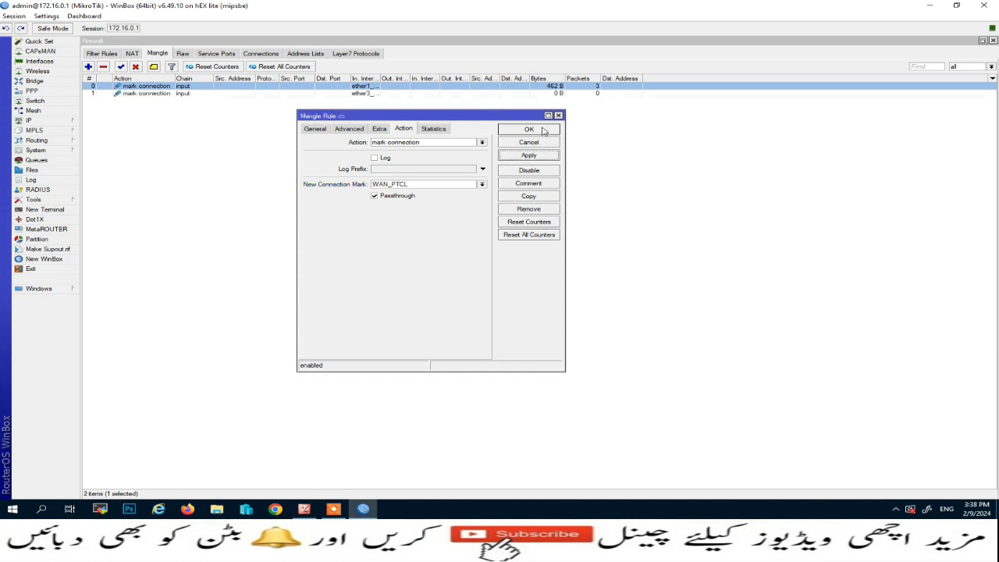
click(528, 129)
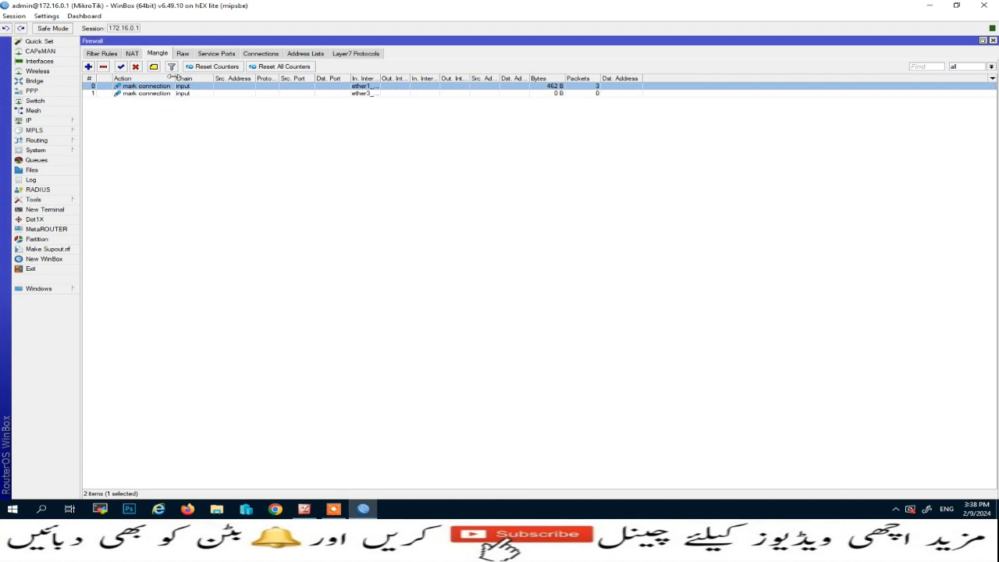
- Add a new mangle rule with chain output and connection mark WAN_Nayatel
drag(176, 78, 189, 79)
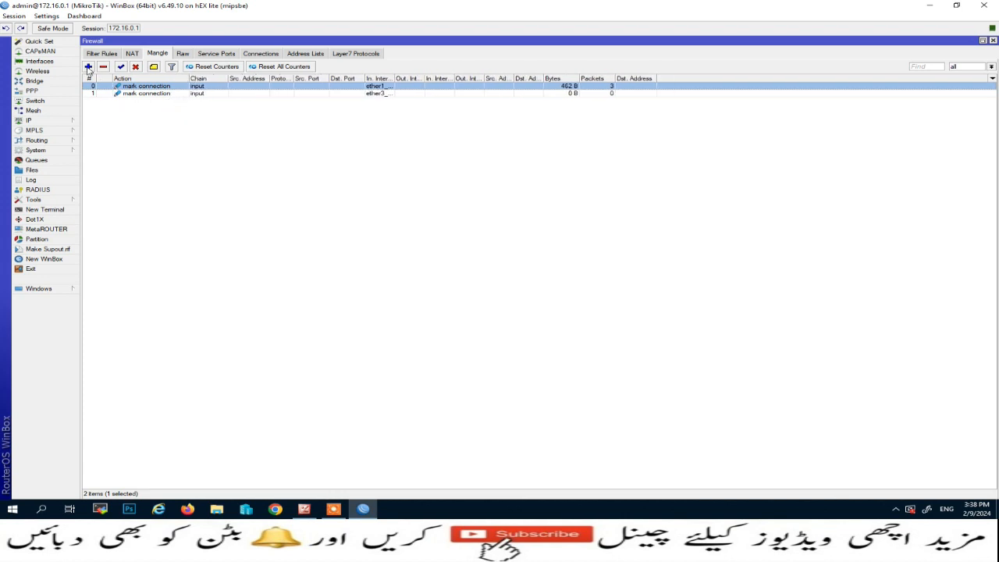
click(88, 68)
click(313, 129)
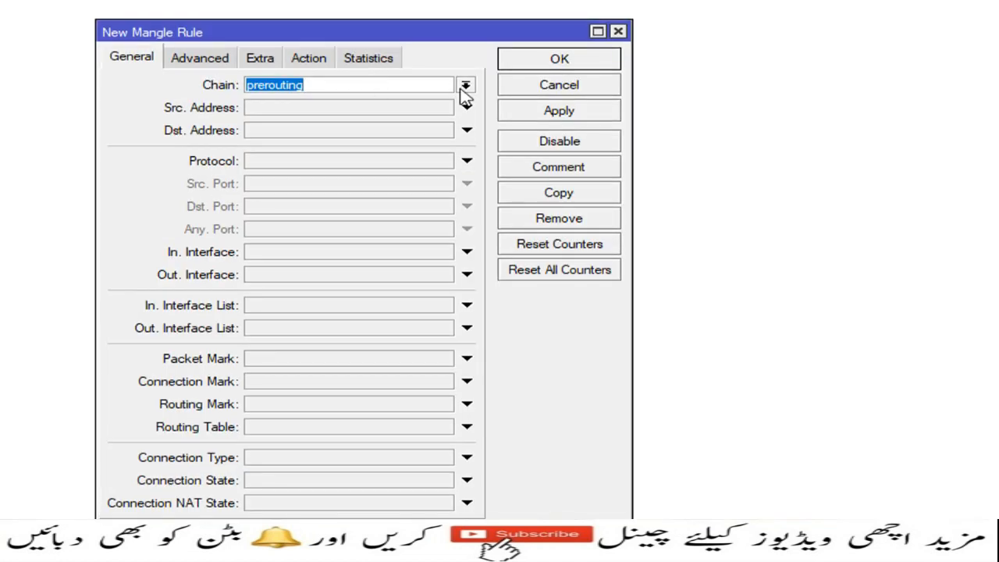
click(483, 143)
click(357, 126)
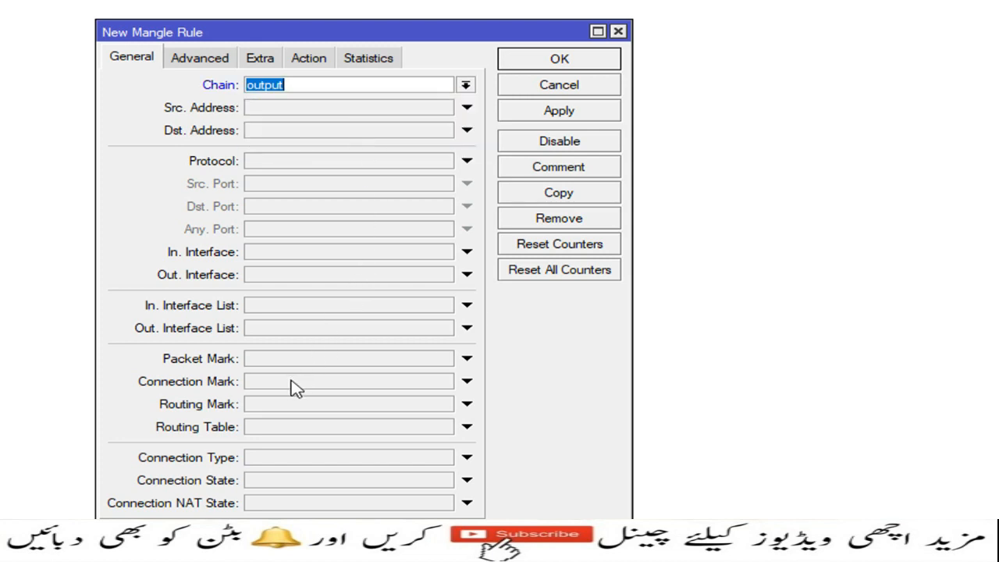
click(465, 383)
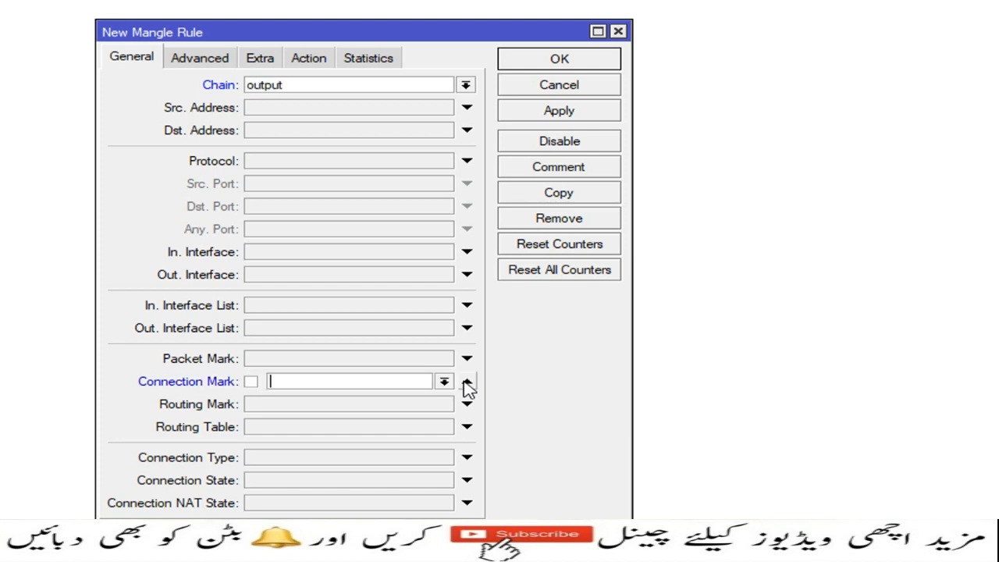
click(443, 382)
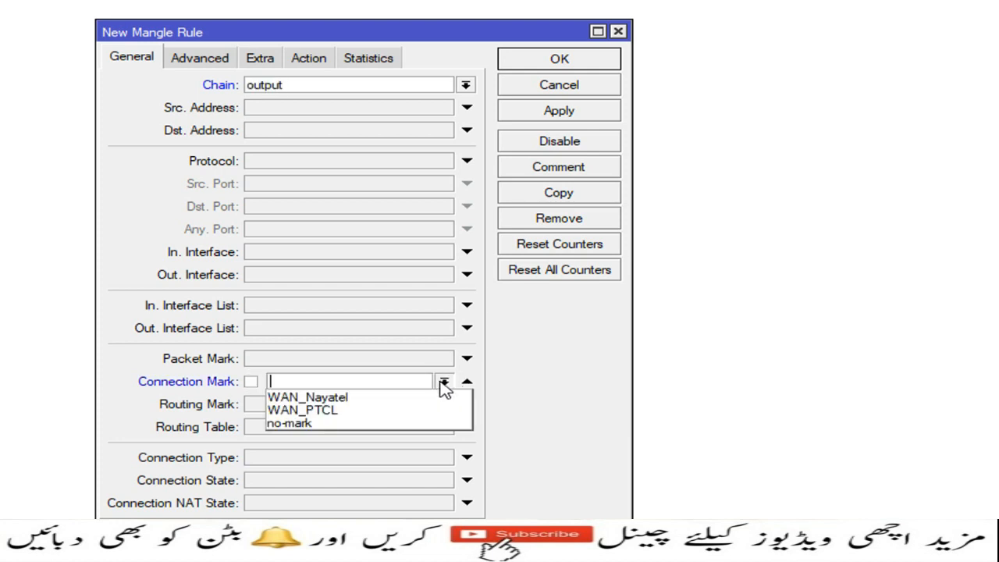
click(352, 400)
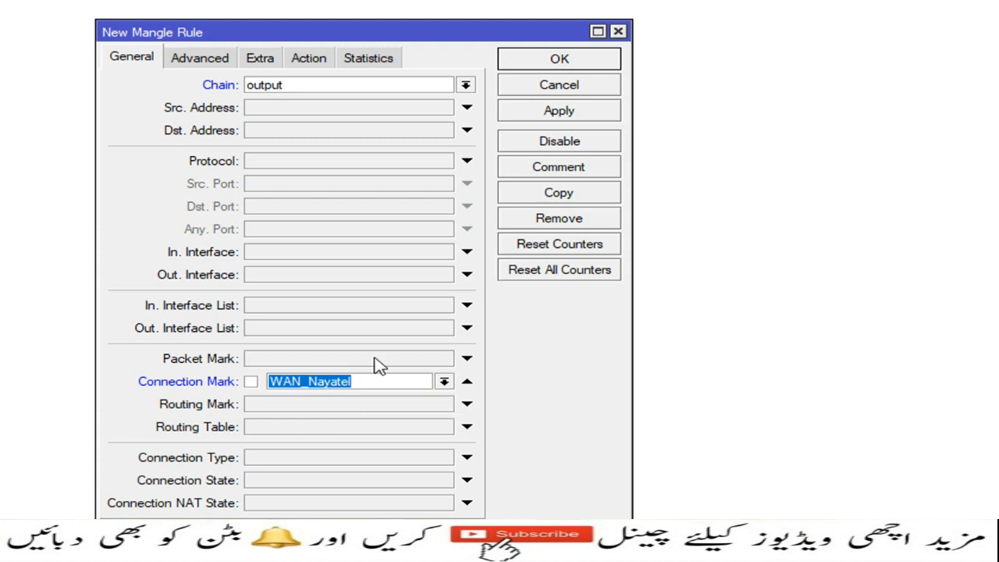
- Set the new rule's action to mark routing with new routing mark to_WAN_Nayatel, and apply the rule
click(319, 63)
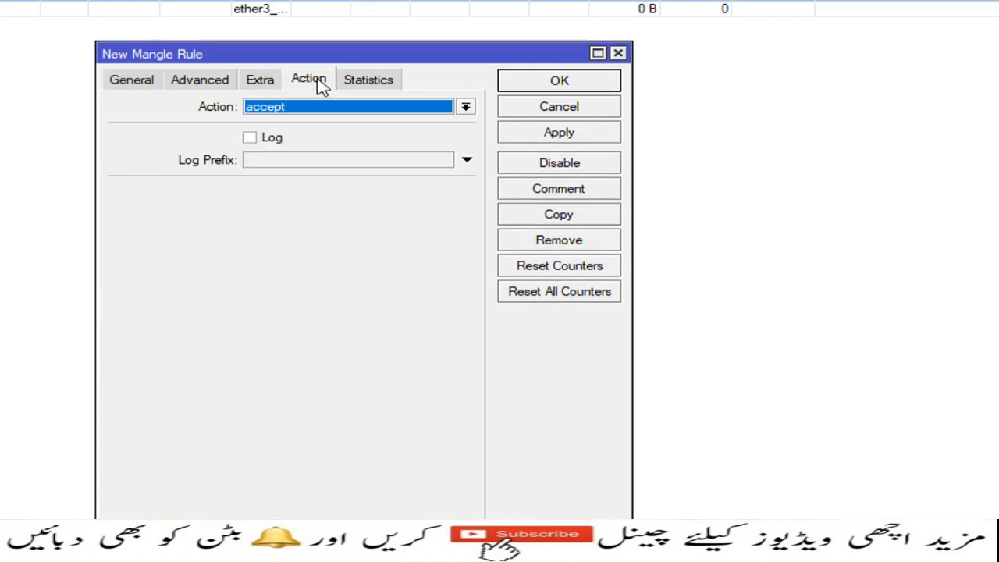
click(466, 108)
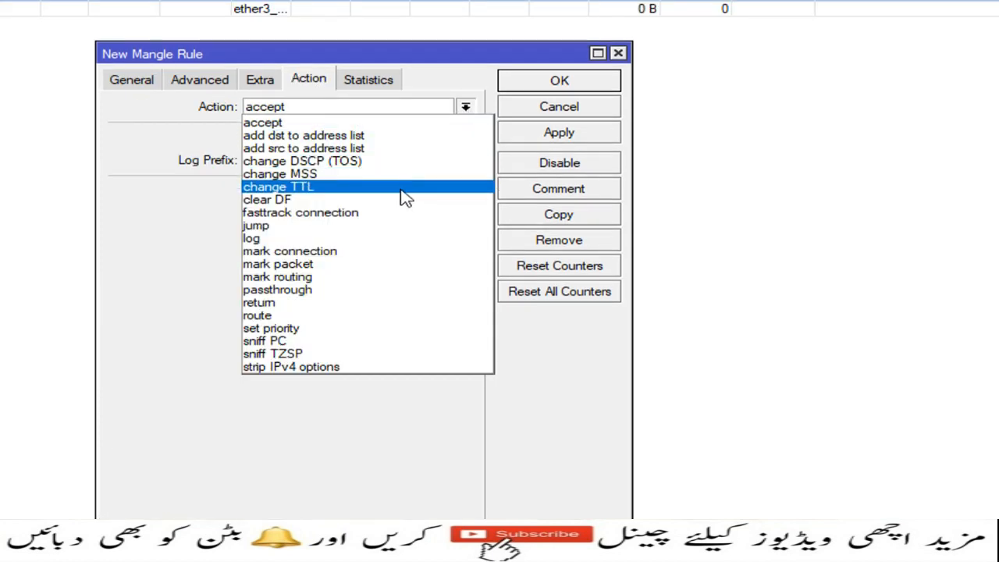
click(344, 278)
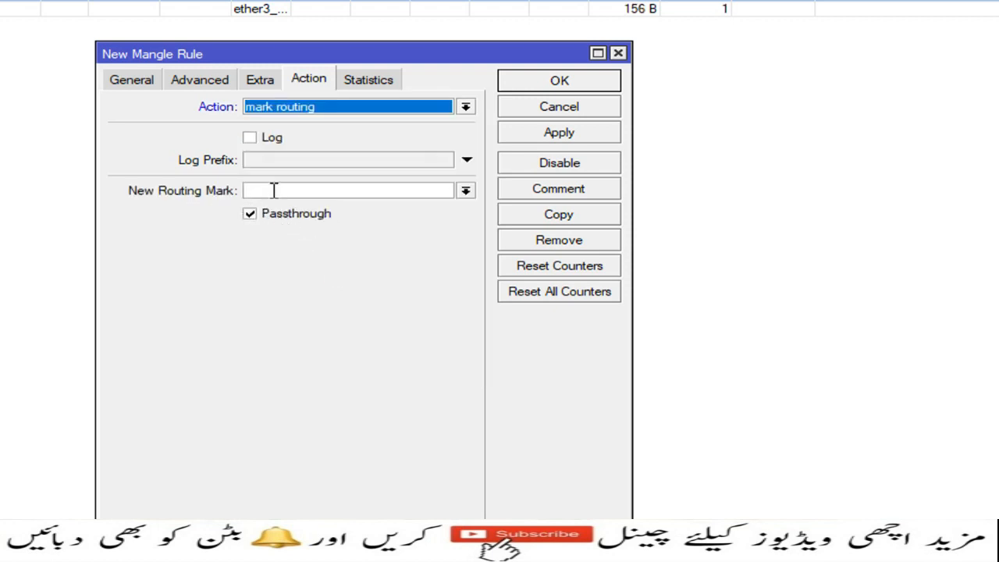
click(274, 191)
text(to_)
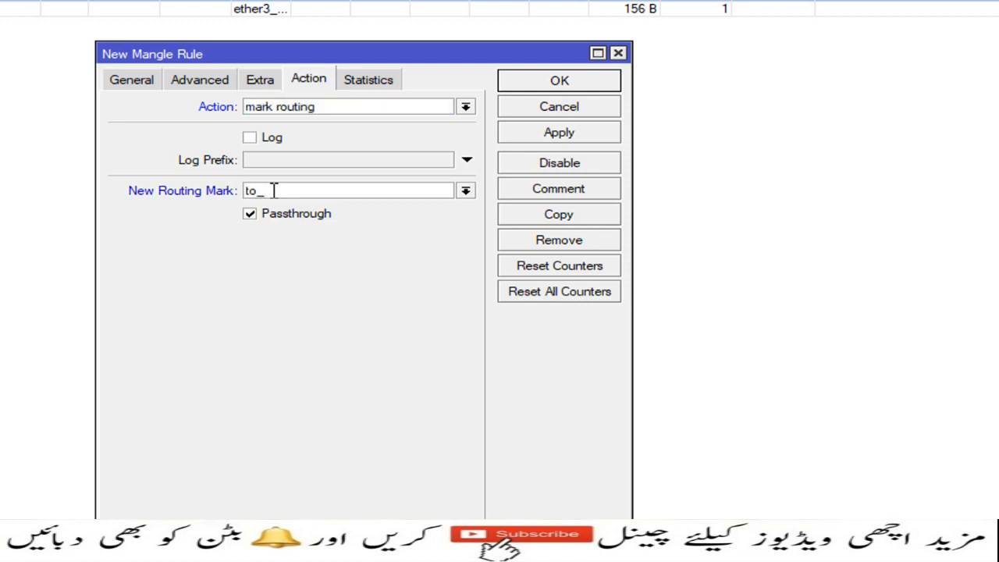
text(WAN_Nayatyel)
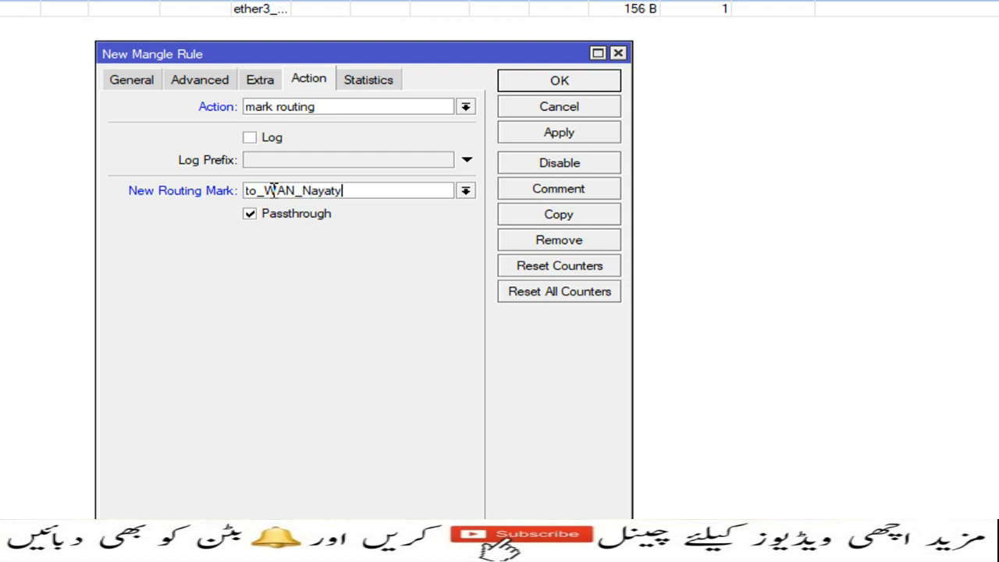
key(BackSpace)
key(BackSpace)
text(te)
click(550, 139)
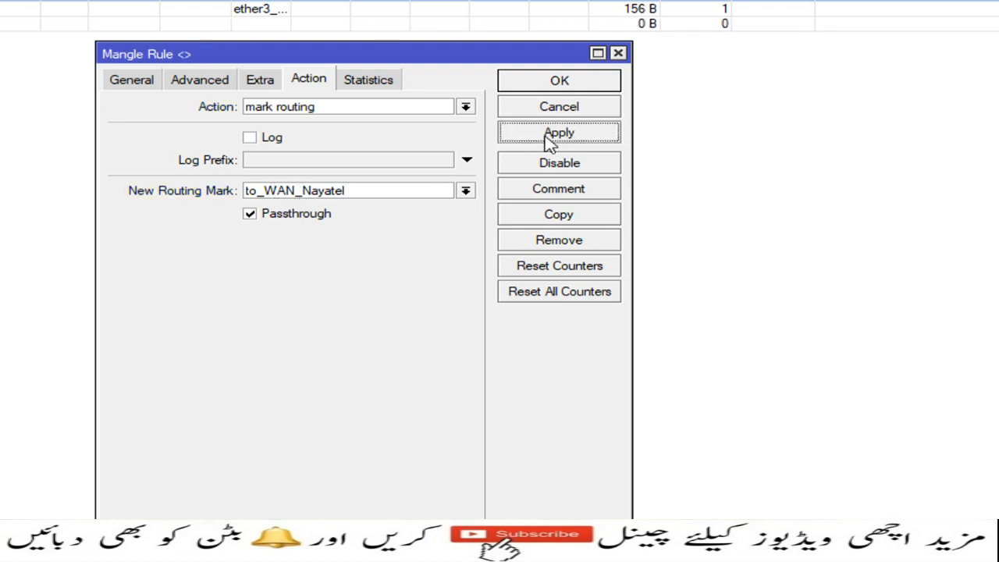
- Copy the Nayatel routing rule and set the copy's connection mark to WAN_PTCL
click(546, 218)
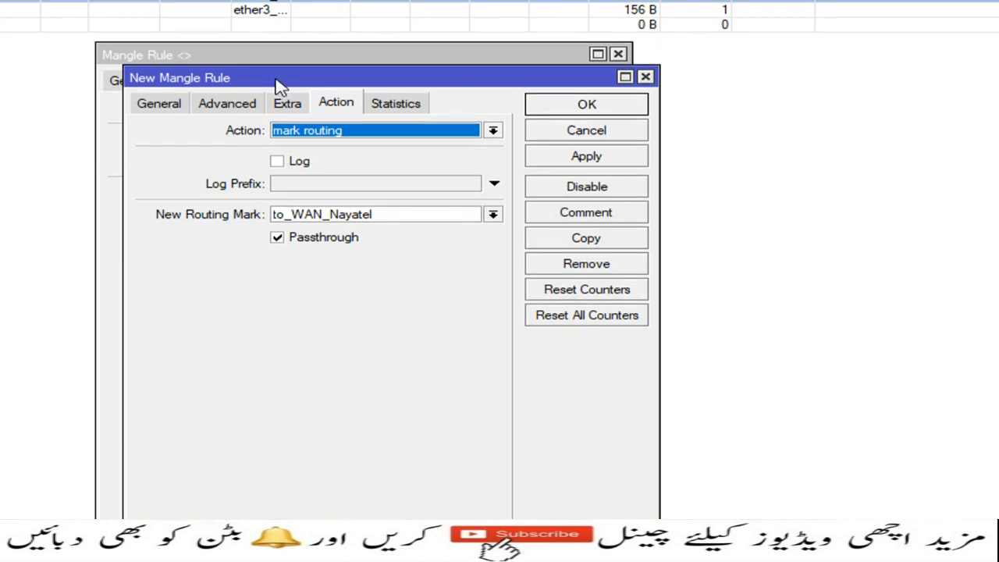
drag(313, 81, 307, 98)
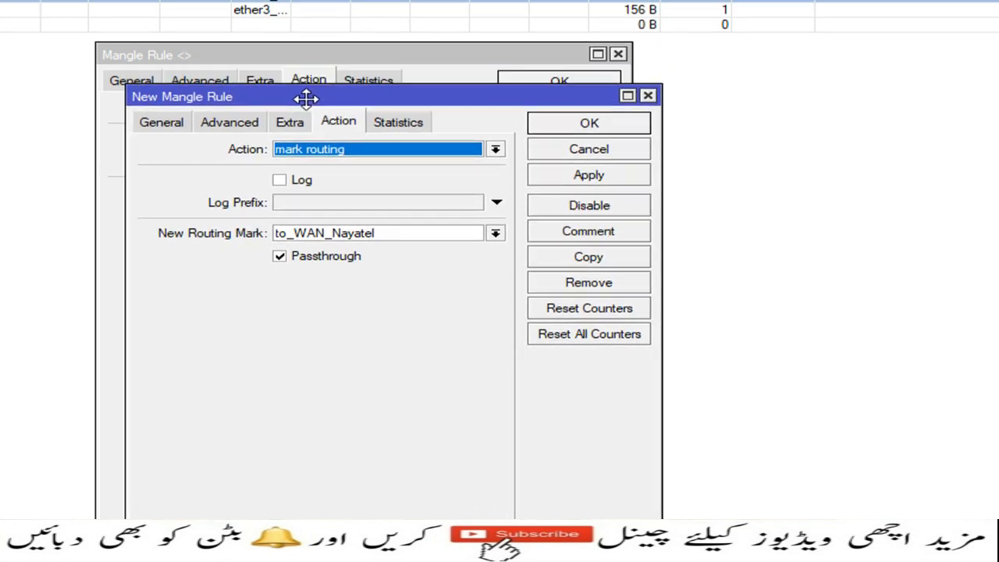
click(154, 122)
click(466, 445)
click(388, 445)
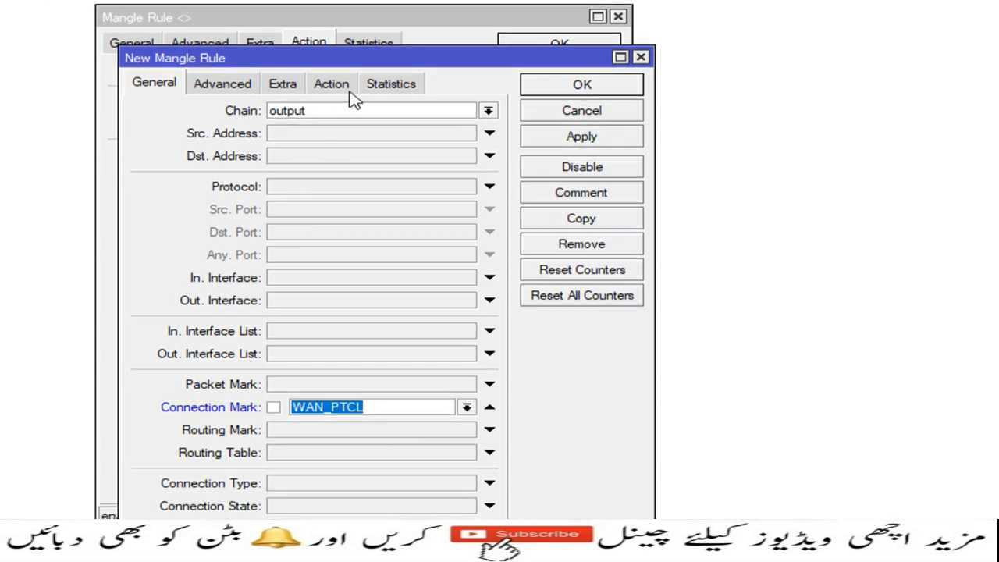
- Change the copied rule's new routing mark to to_WAN_Ptcl, apply it, and save and close both routing rules
click(346, 92)
click(397, 195)
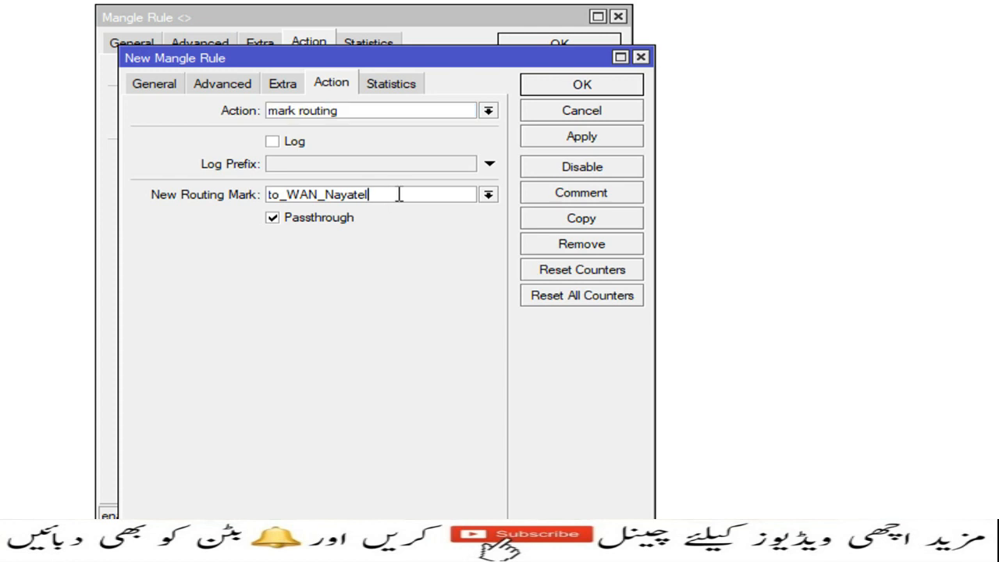
key(BackSpace)
key(BackSpace)
key(BackSpace)
key(BackSpace)
key(BackSpace)
key(BackSpace)
key(BackSpace)
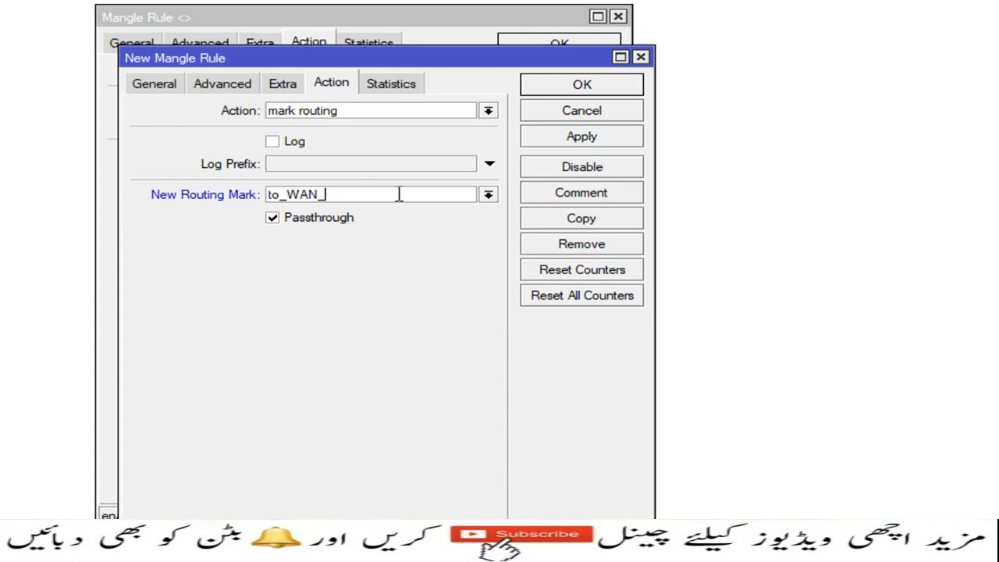
text(Ptcl)
click(560, 135)
click(566, 89)
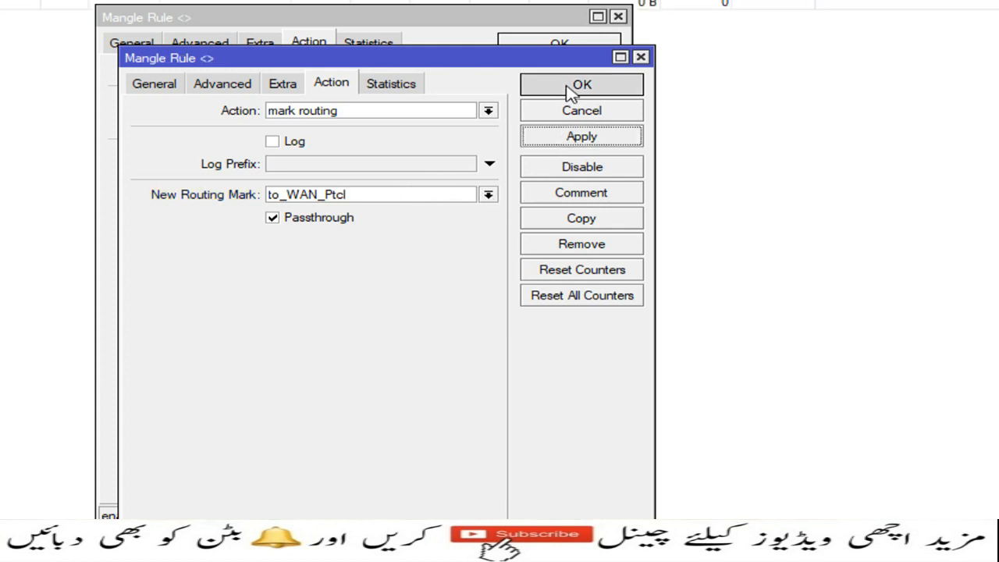
click(564, 50)
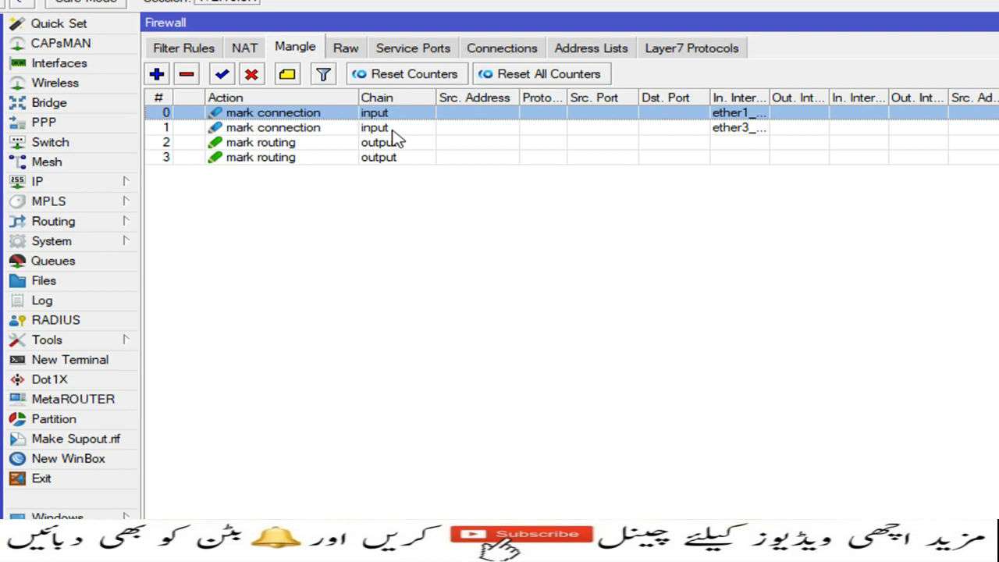
- Add a new mangle rule on the prerouting chain with destination address 10.10.10.0/24
click(156, 74)
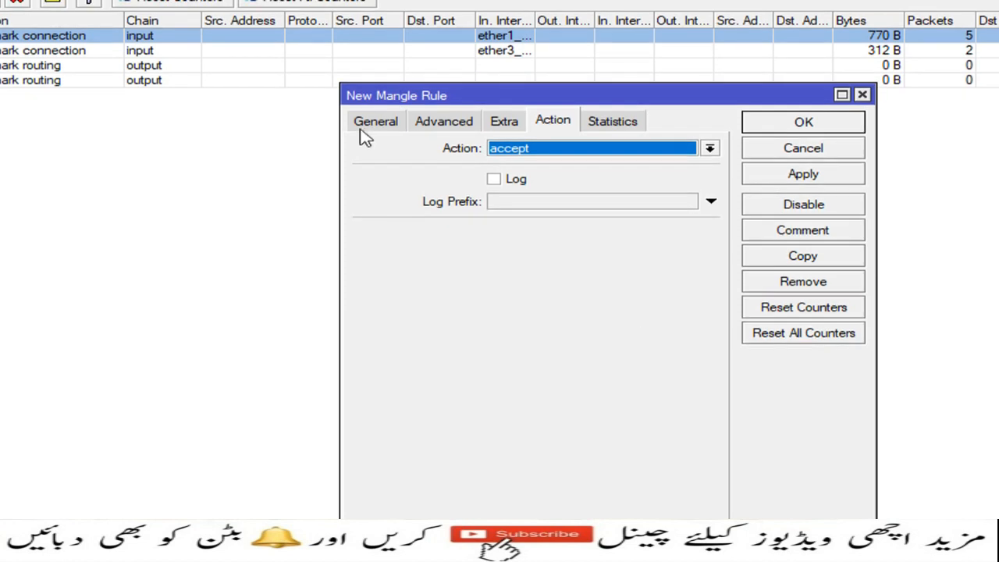
click(363, 127)
drag(452, 103, 325, 63)
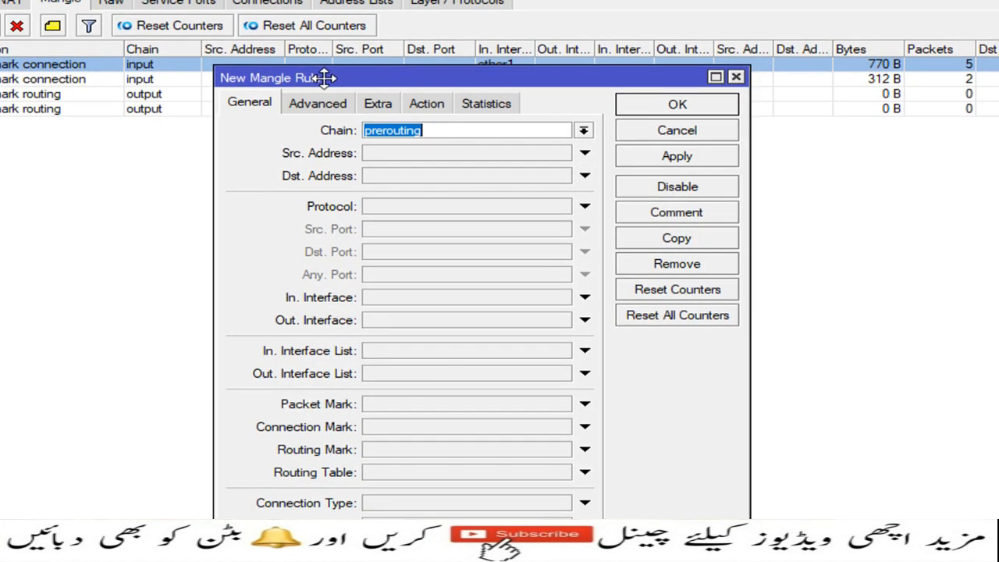
click(373, 180)
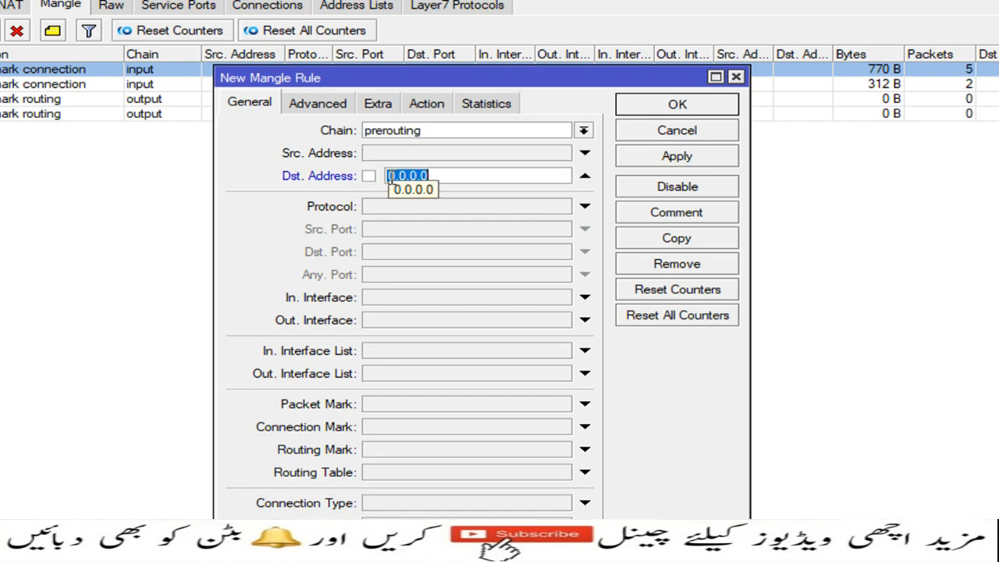
text(10.10.10)
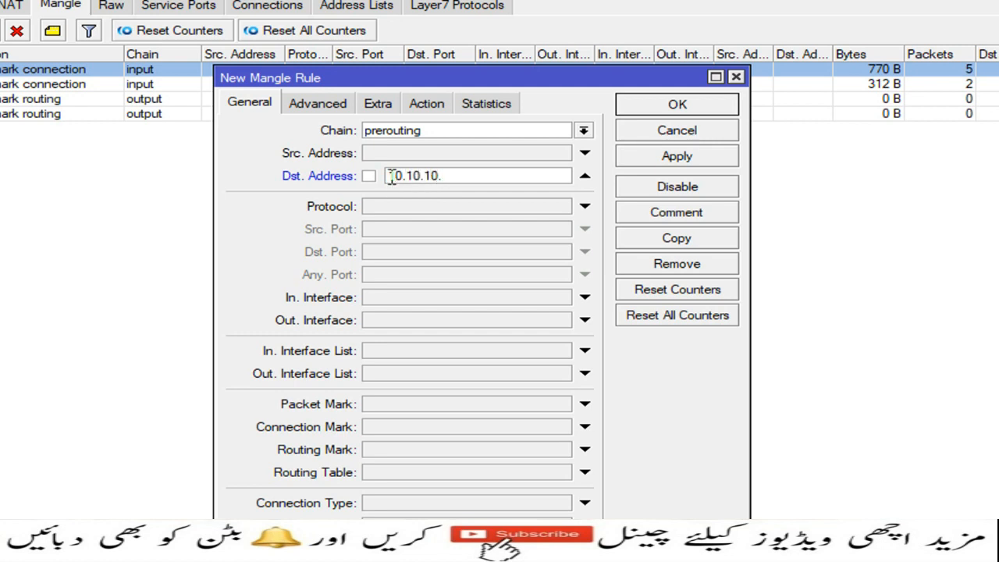
text(.0/24)
- Set the prerouting rule's incoming interface to ether5_LAN, keep the accept action, and apply the rule
click(584, 300)
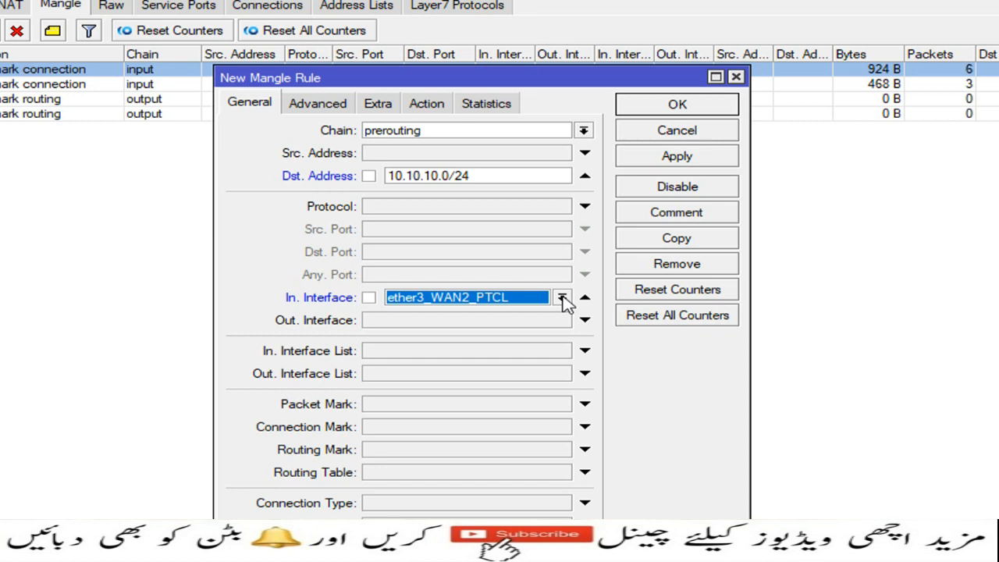
click(562, 297)
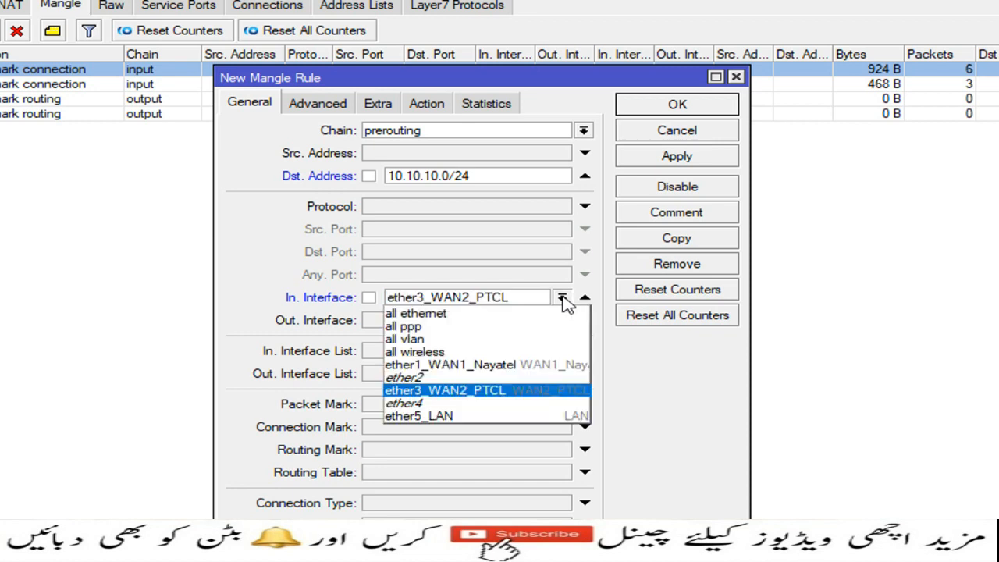
click(441, 420)
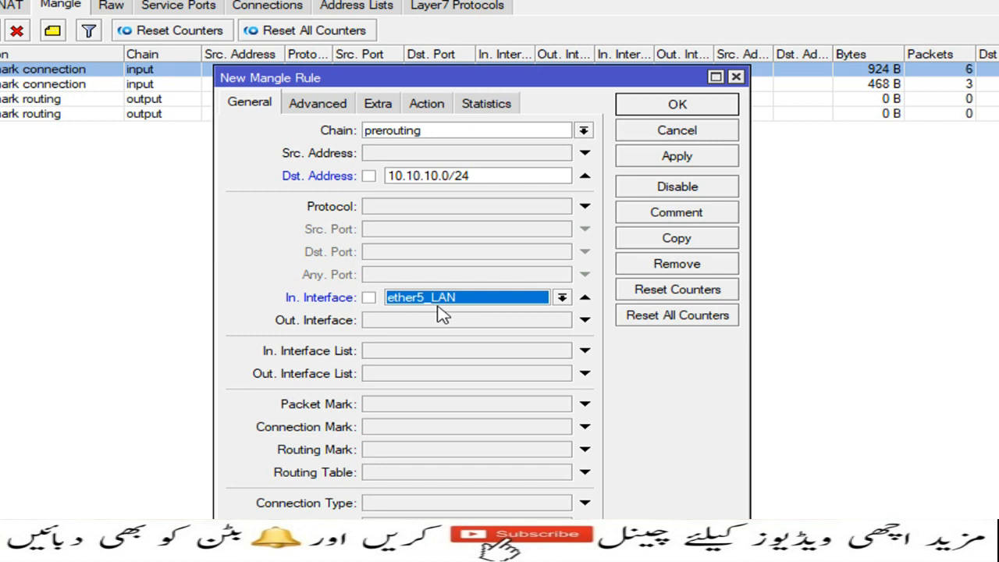
click(437, 108)
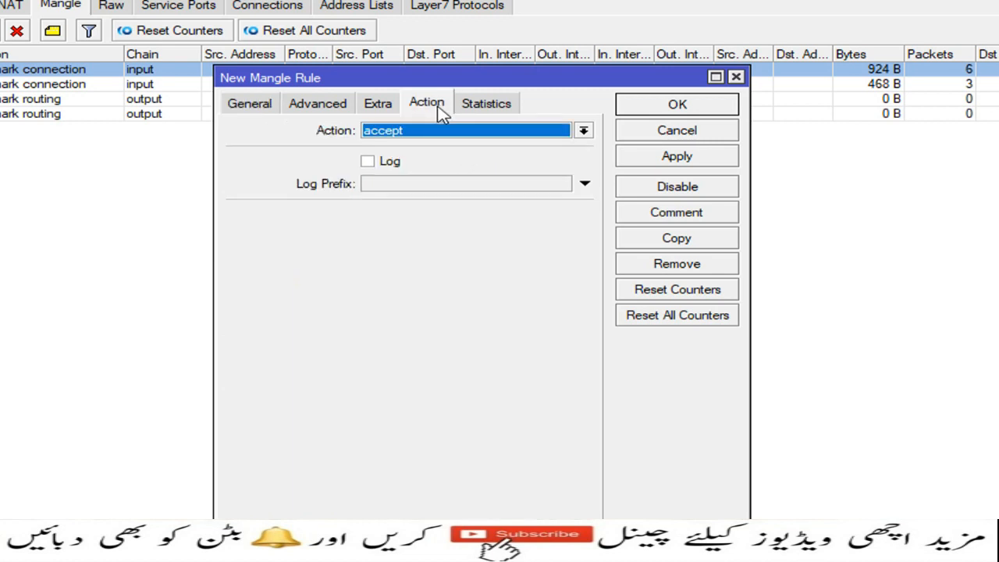
click(666, 160)
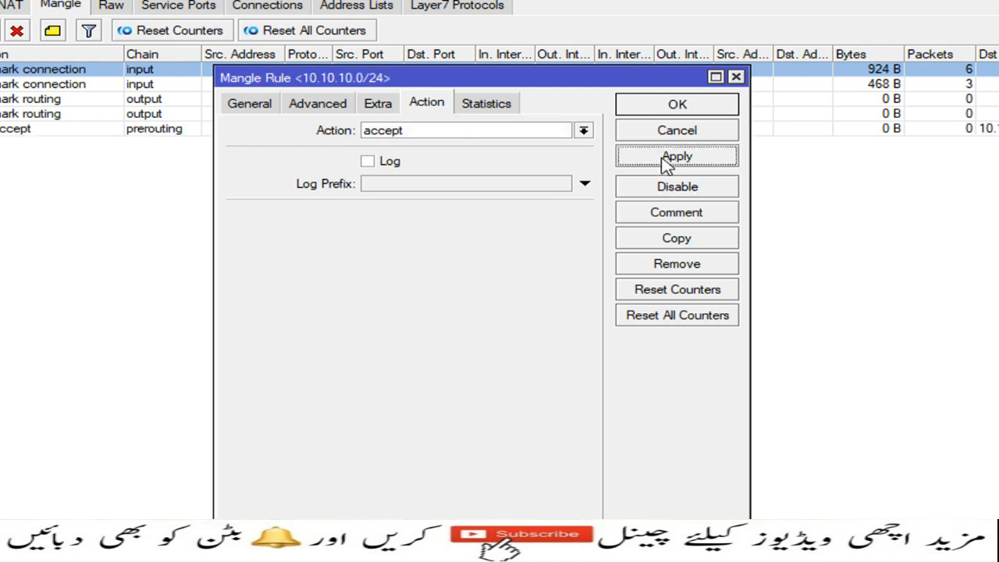
- Copy the accept rule, set the copy's destination address to 192.168.10.0/24, and save both accept rules
click(677, 244)
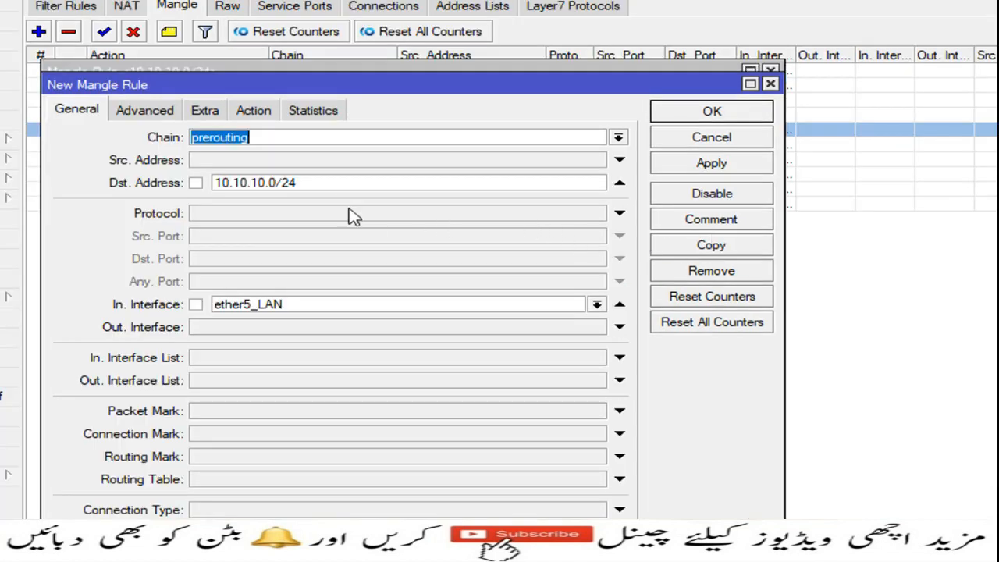
drag(327, 184, 196, 186)
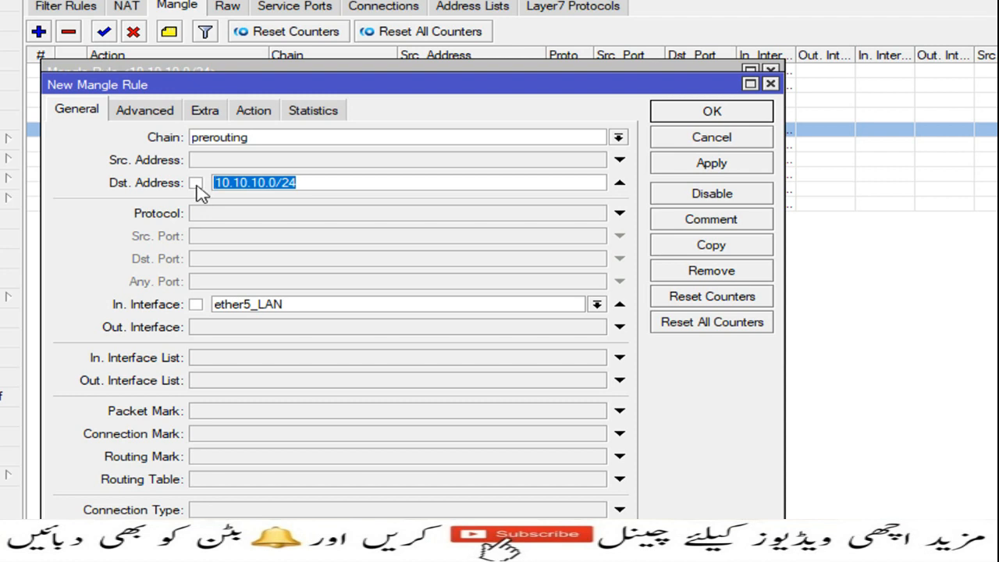
text(192.16)
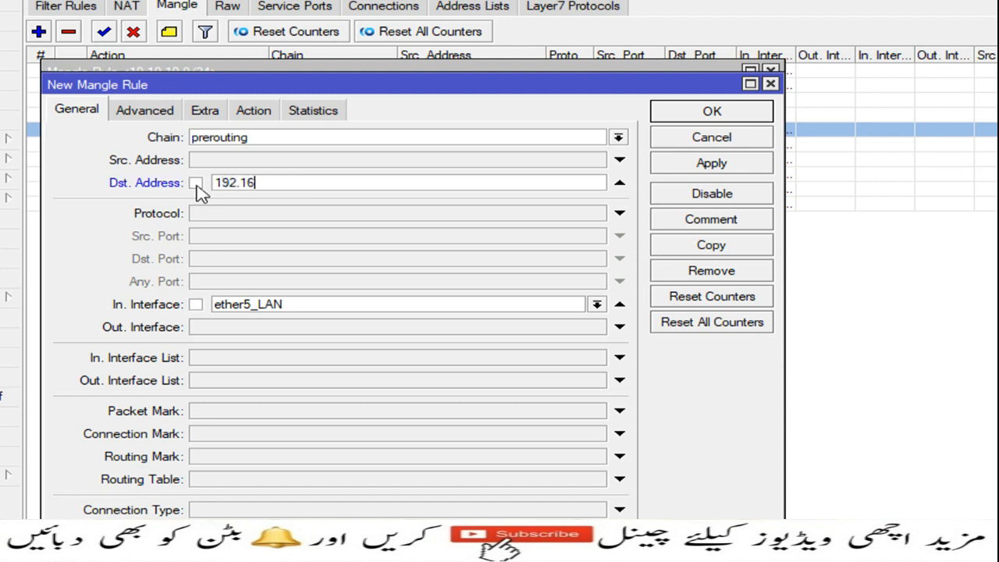
text(8.10.0/24)
click(254, 112)
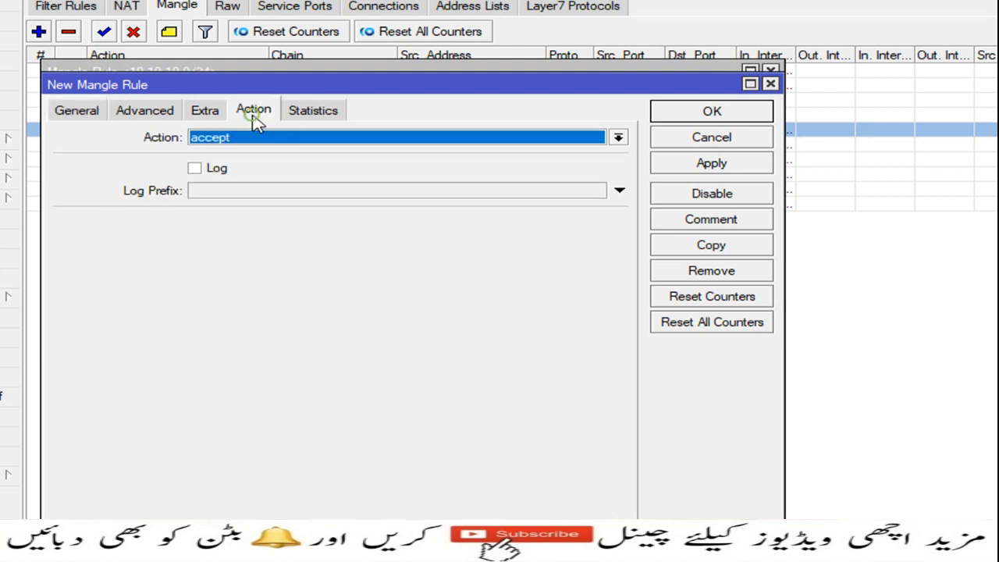
click(666, 166)
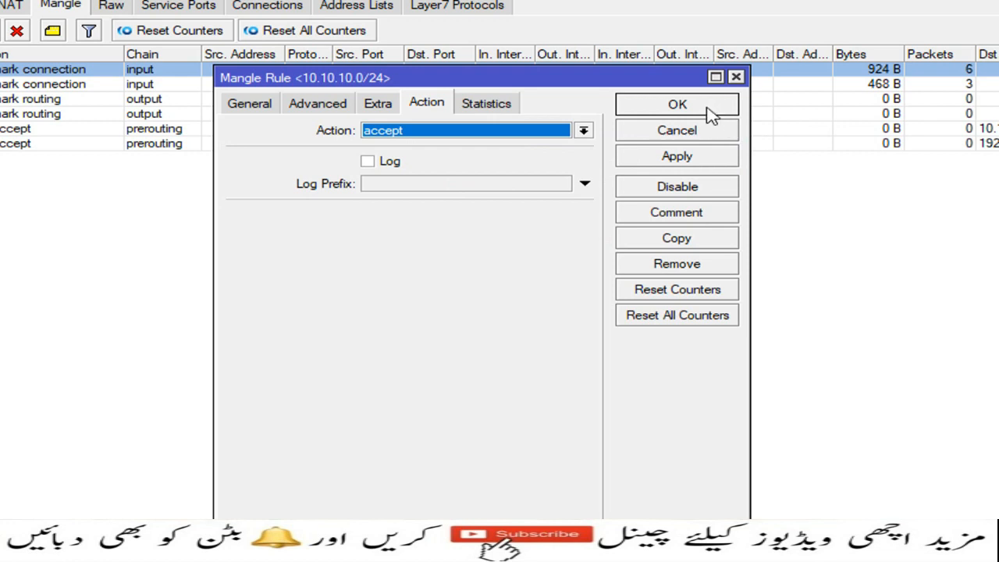
click(710, 113)
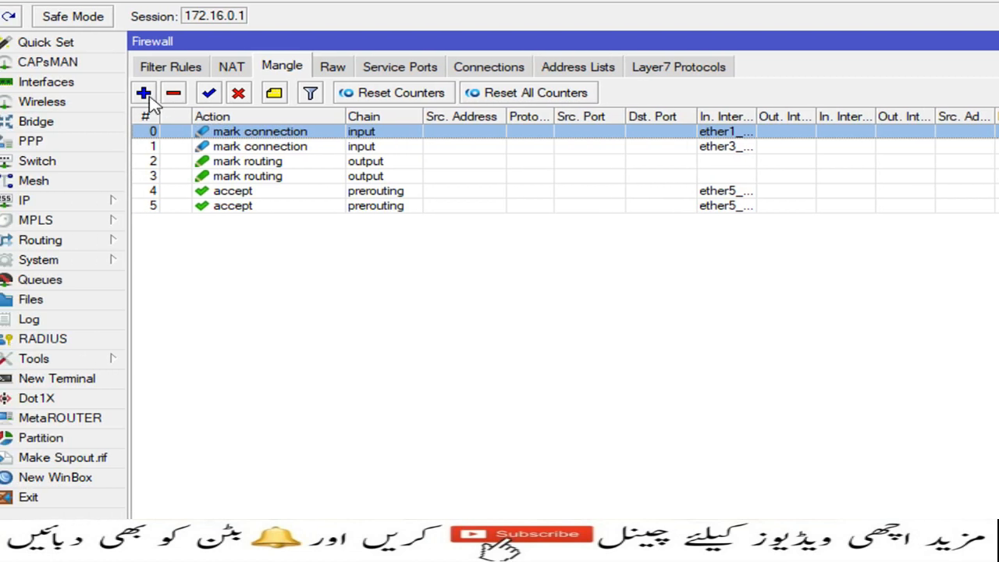
- Add a new mangle rule on the prerouting chain with ether5_LAN as the incoming interface
click(144, 94)
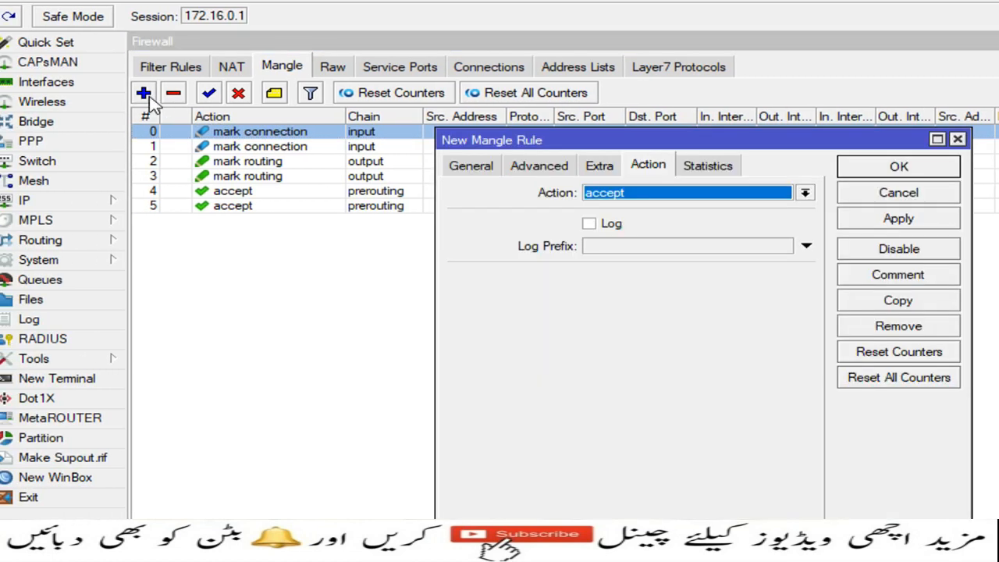
click(472, 168)
drag(591, 140, 467, 67)
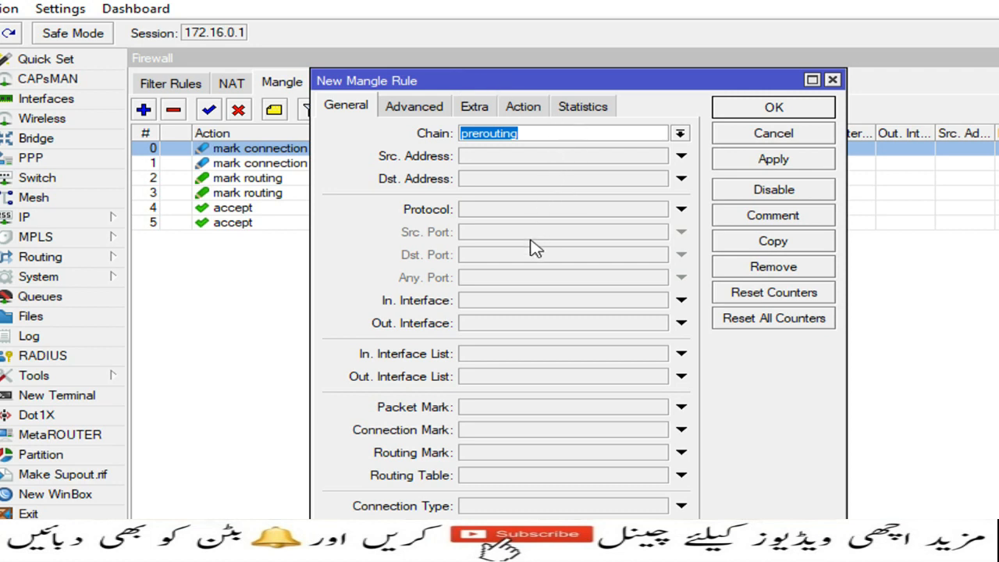
click(528, 309)
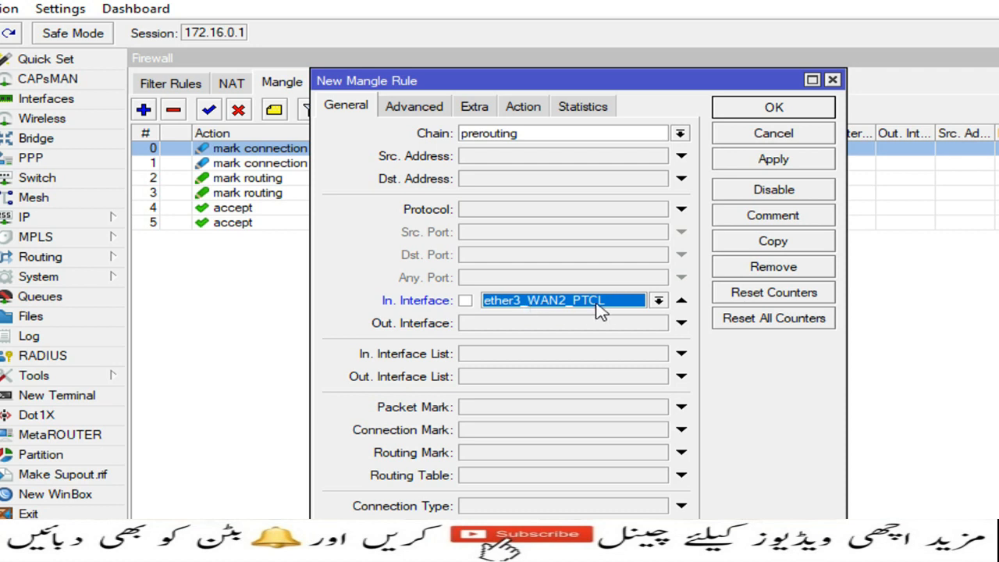
click(659, 301)
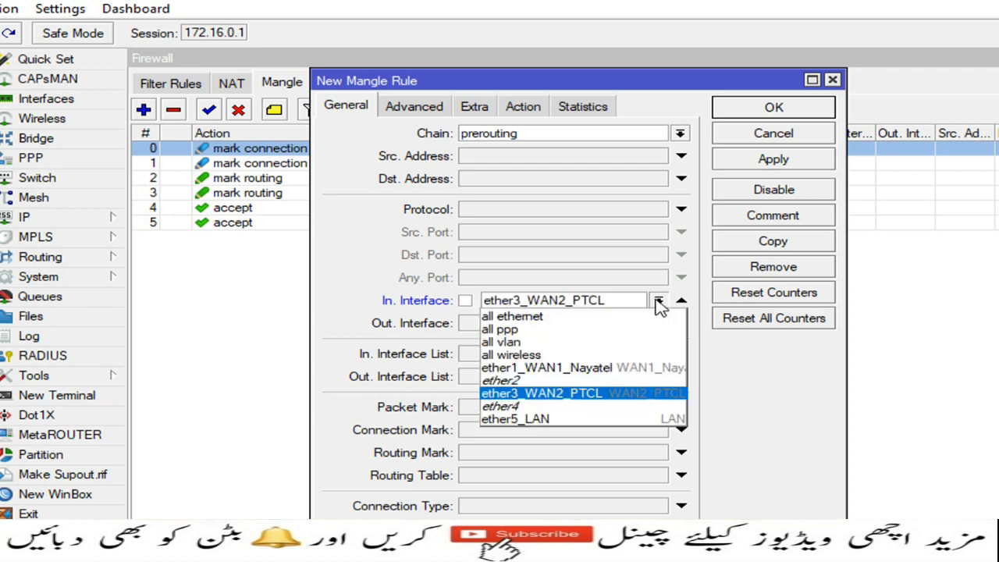
click(555, 420)
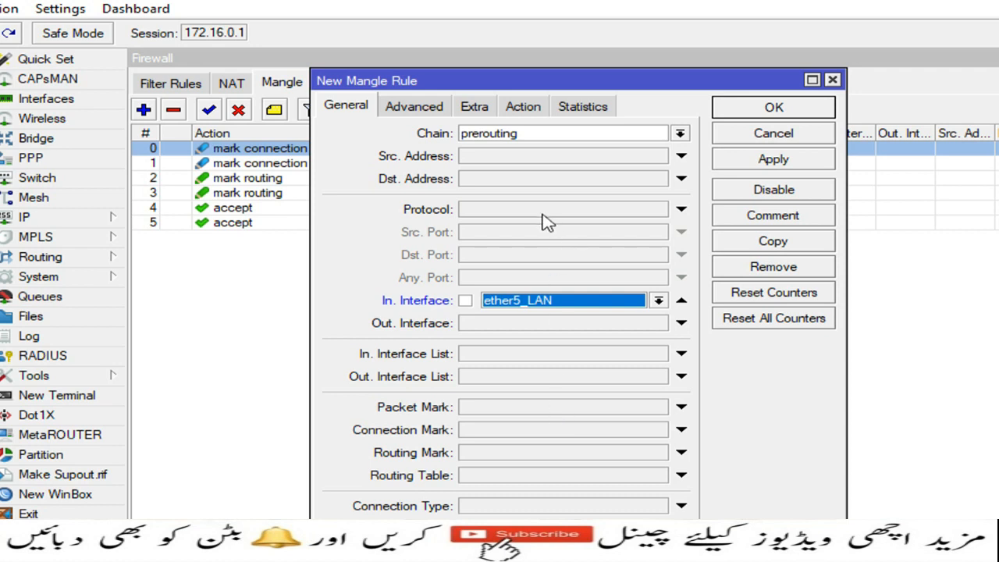
- Set the new rule's per connection classifier to src address with denominator 2 and remainder 0
click(434, 116)
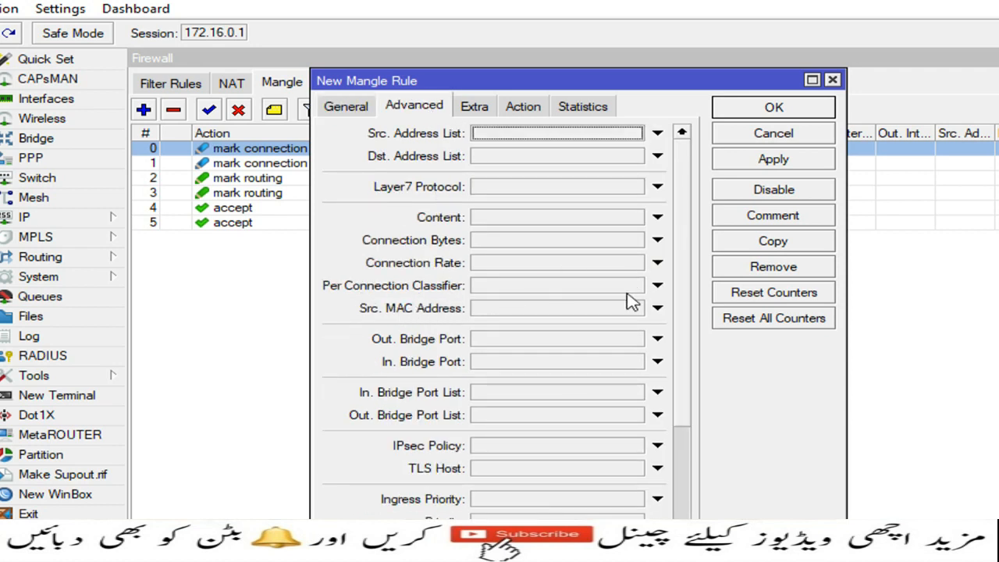
click(657, 286)
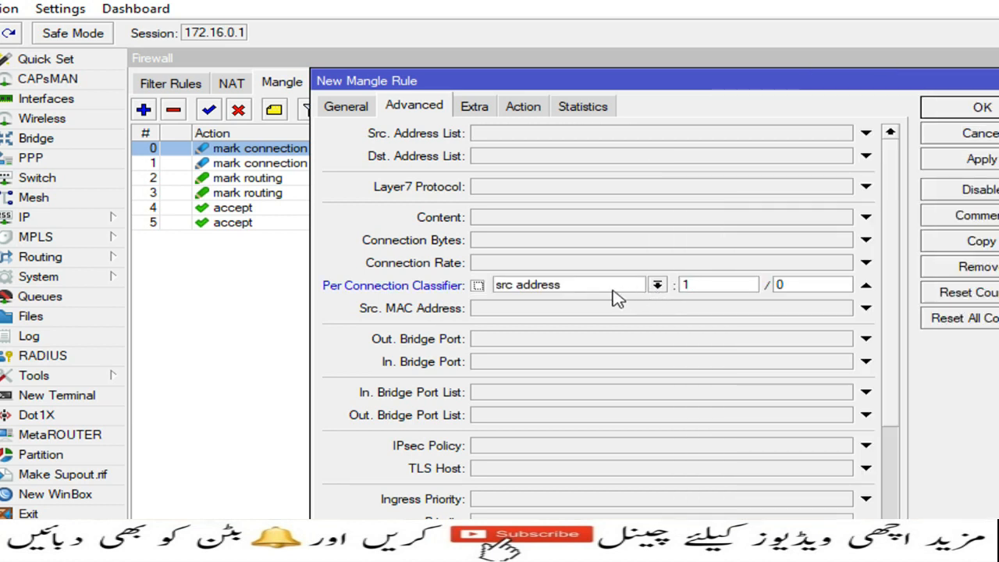
double_click(687, 287)
text(2)
- Set the rule's destination address type to local and invert the match
click(474, 107)
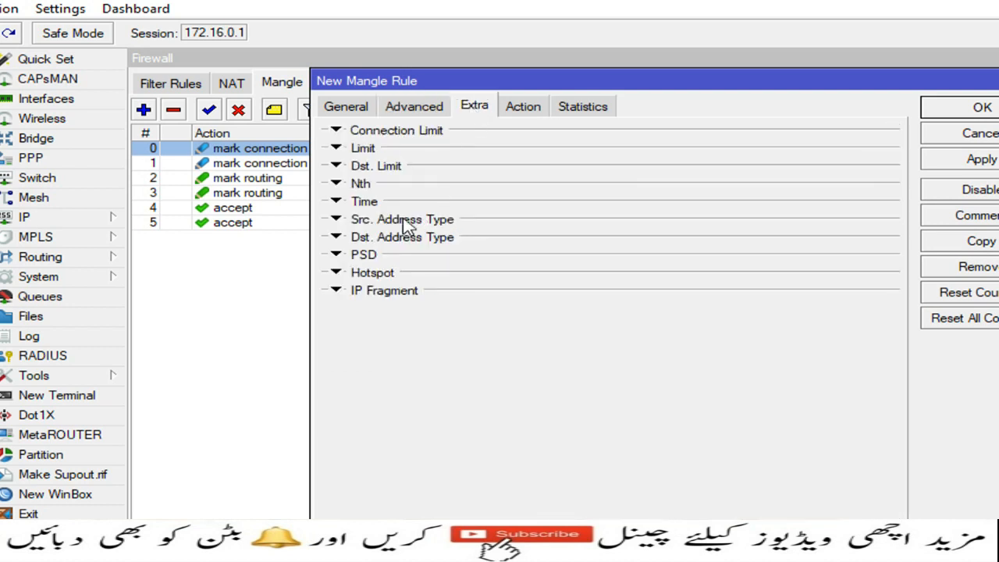
click(342, 237)
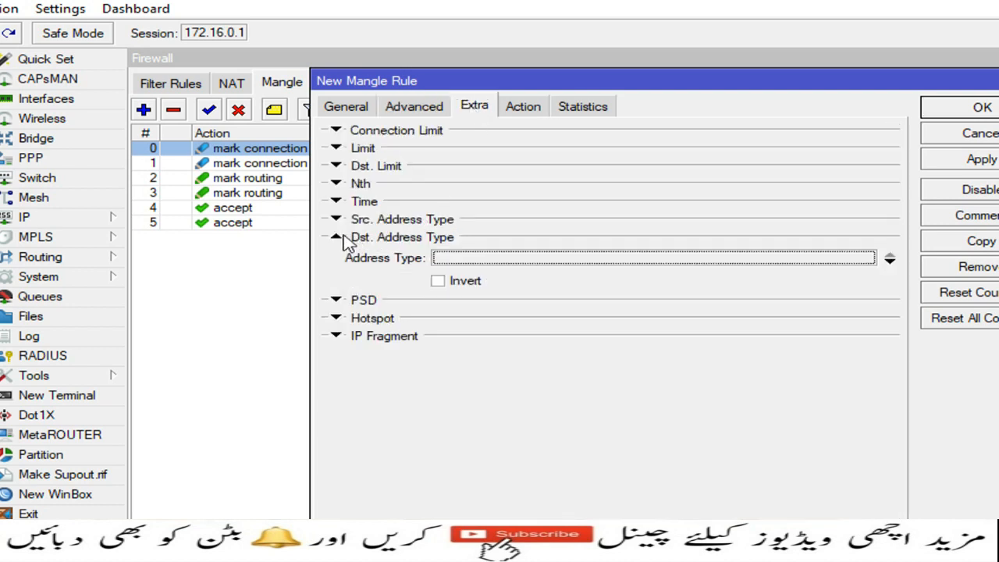
click(547, 260)
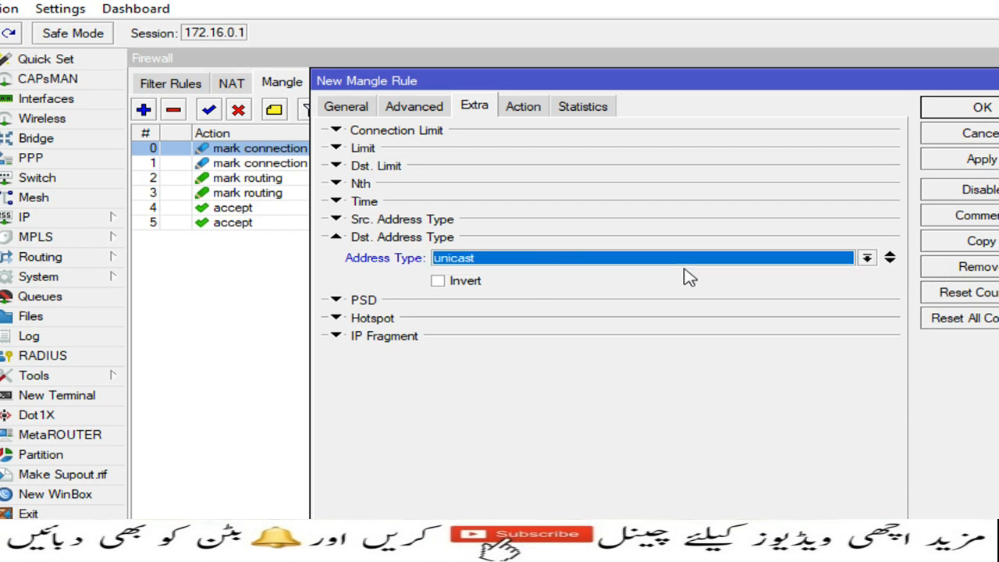
click(851, 260)
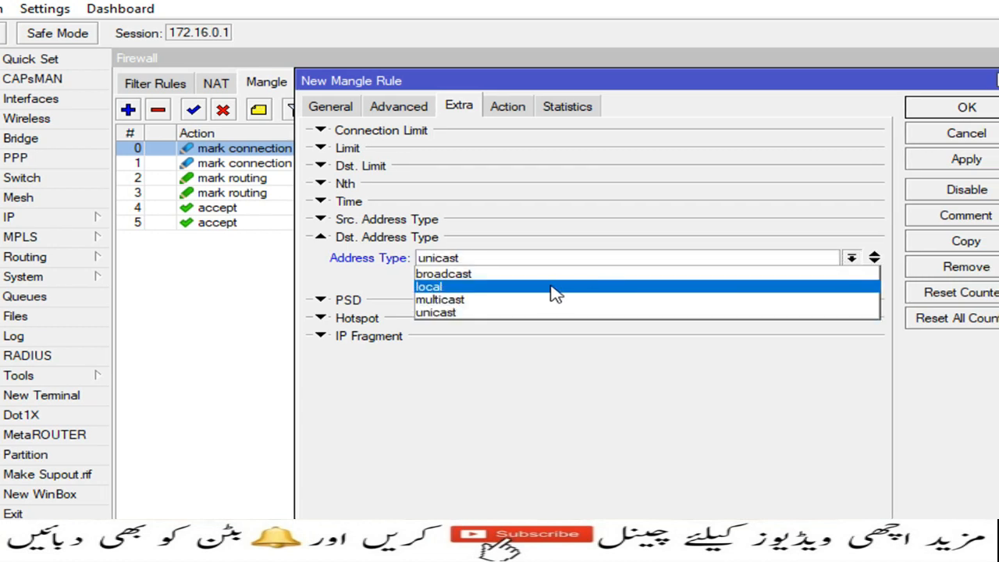
click(541, 287)
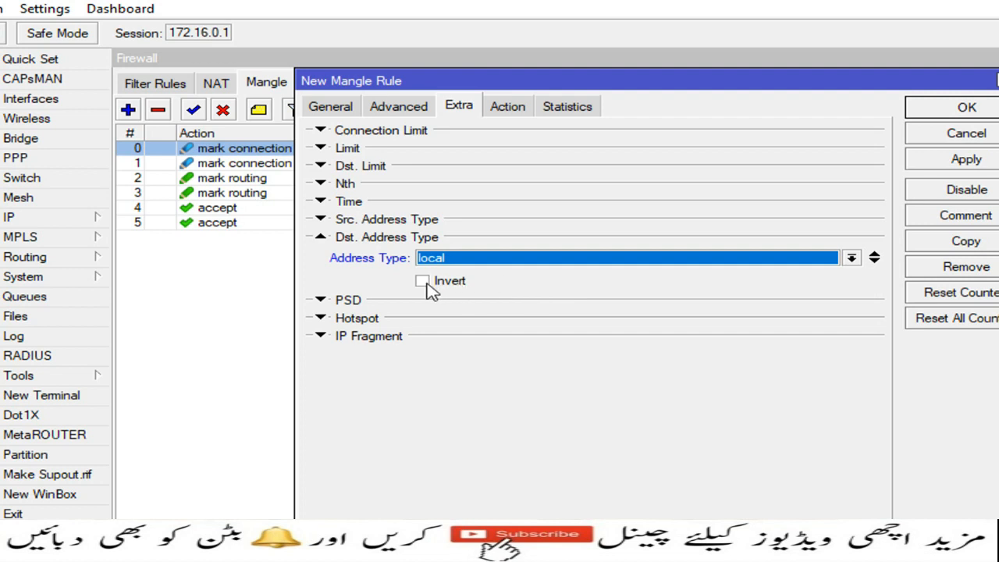
click(422, 282)
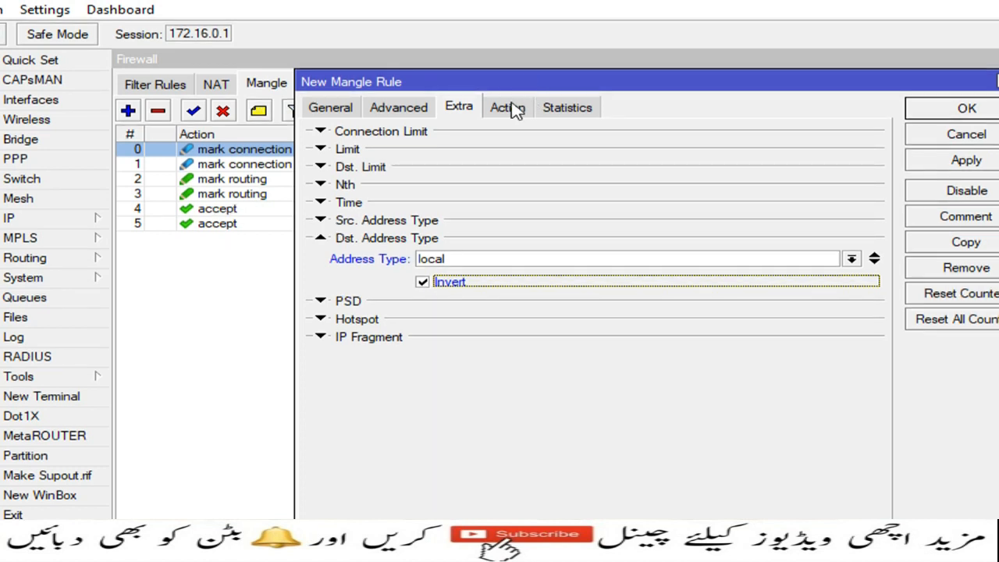
- Set the rule's action to mark connection with new connection mark WAN_Nayatel, keep passthrough enabled, and apply the rule
click(509, 108)
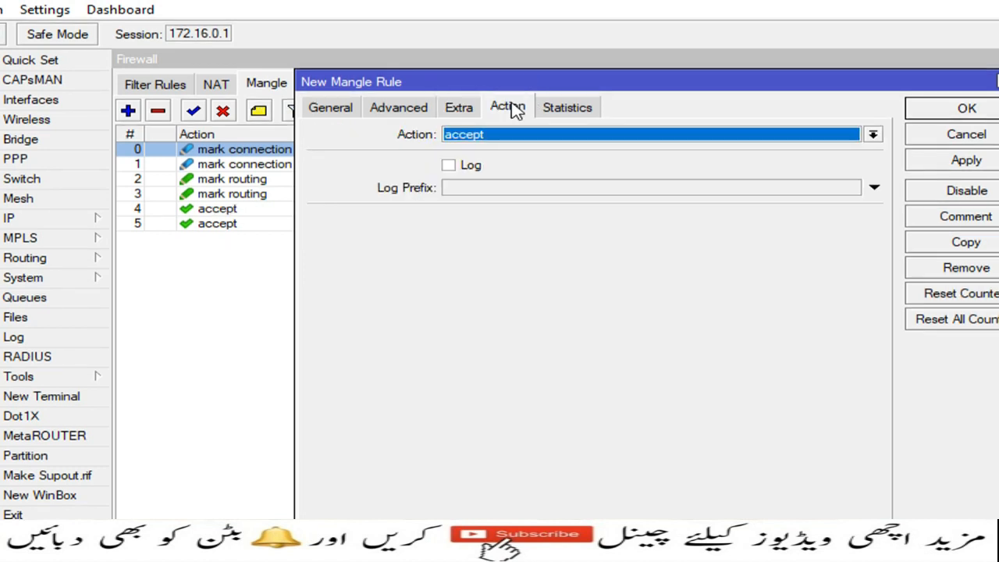
click(873, 135)
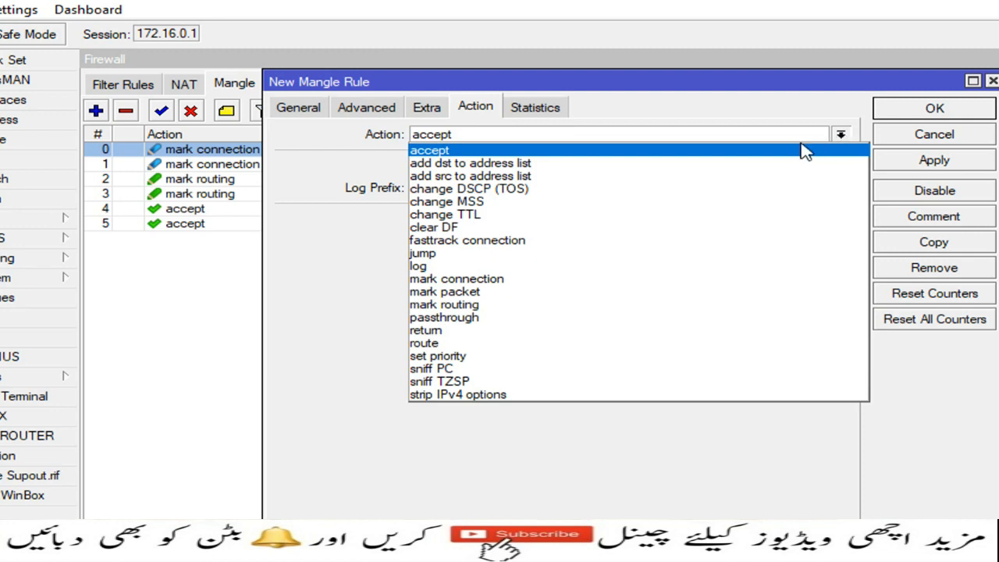
click(516, 279)
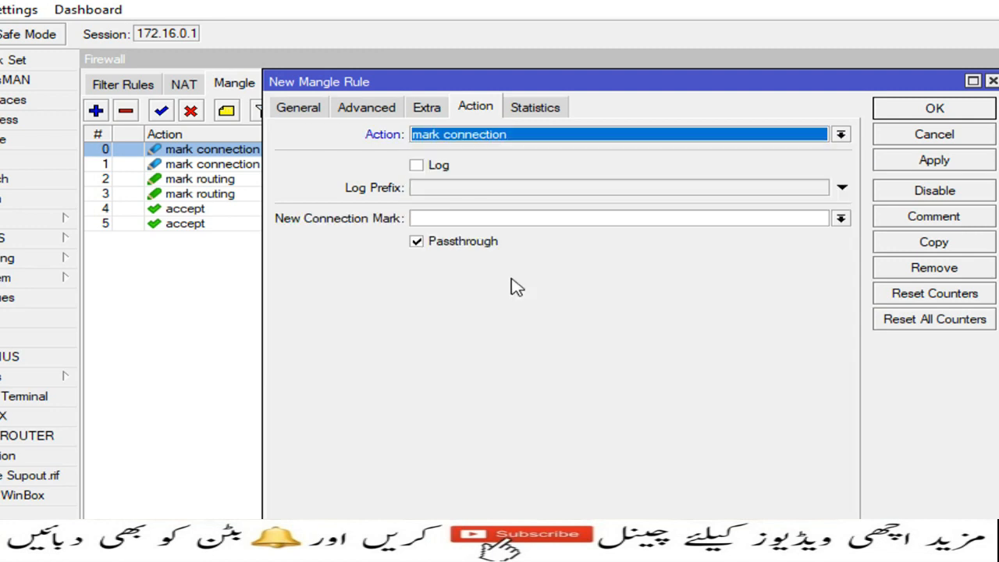
click(477, 219)
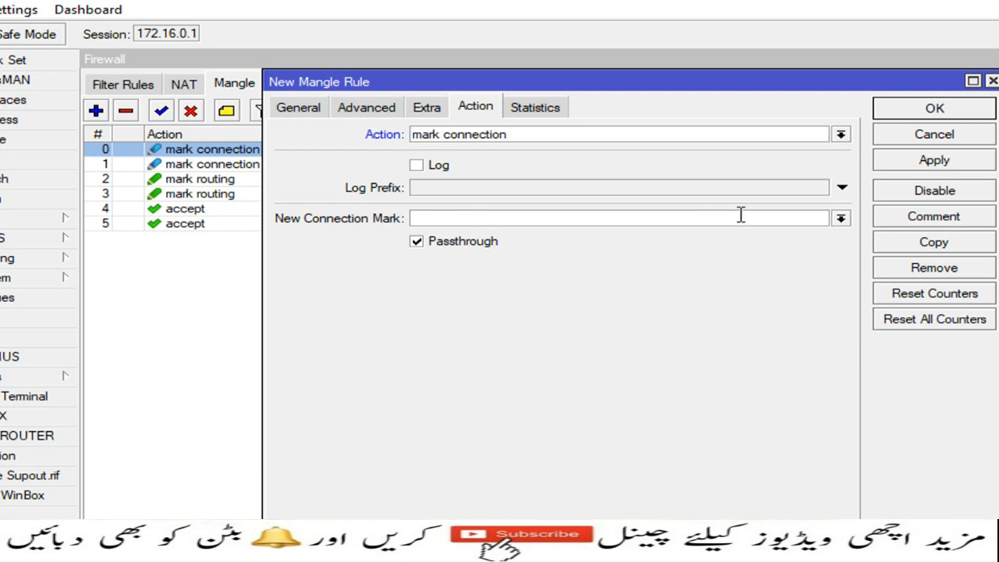
click(842, 221)
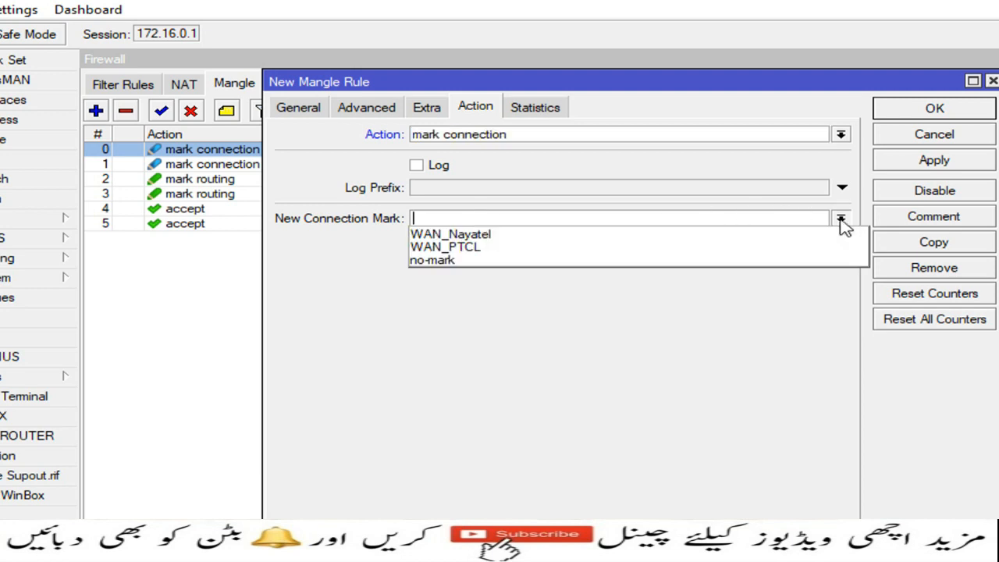
click(573, 236)
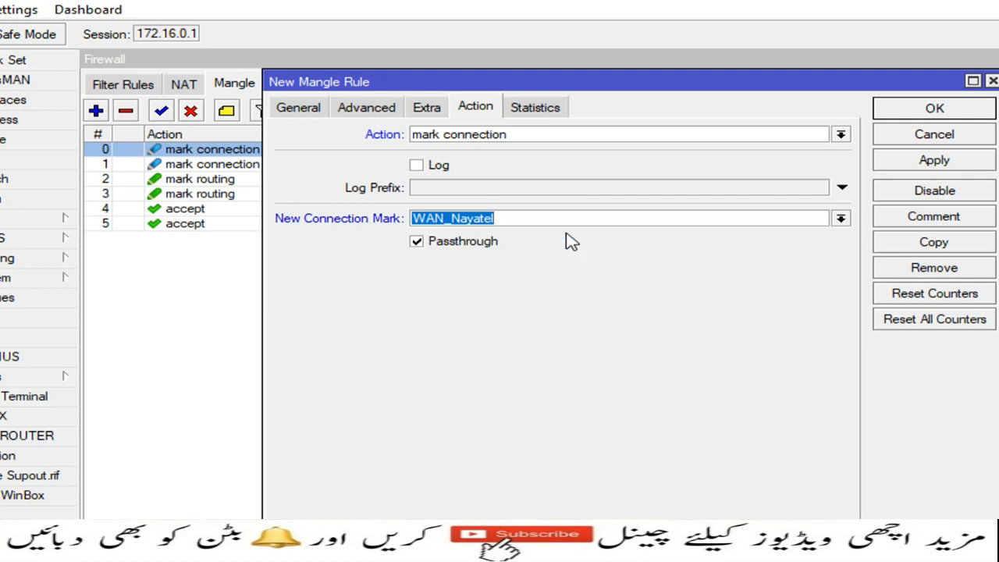
click(925, 171)
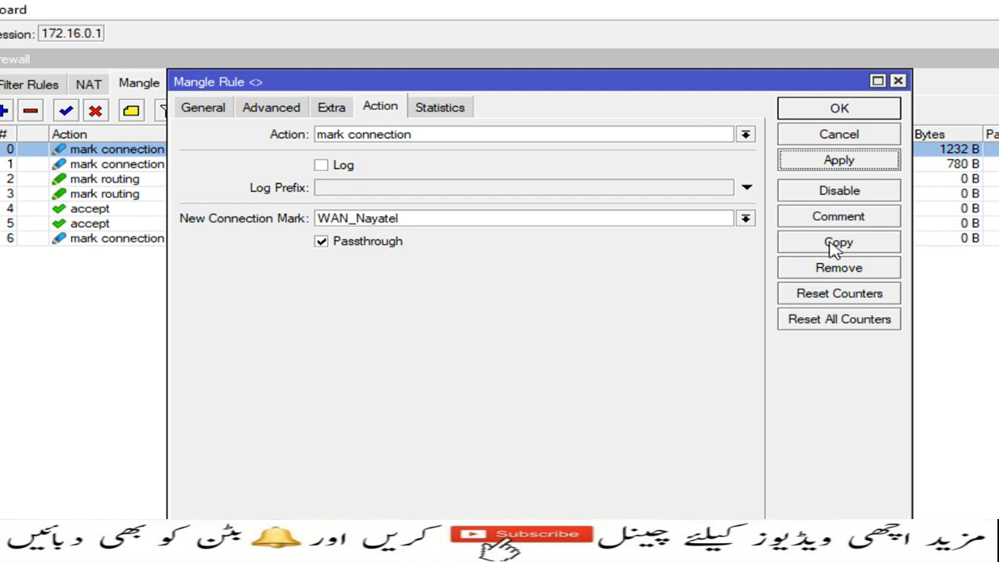
- Copy the WAN_Nayatel prerouting rule and change the copy's per connection classifier remainder to 1
click(837, 245)
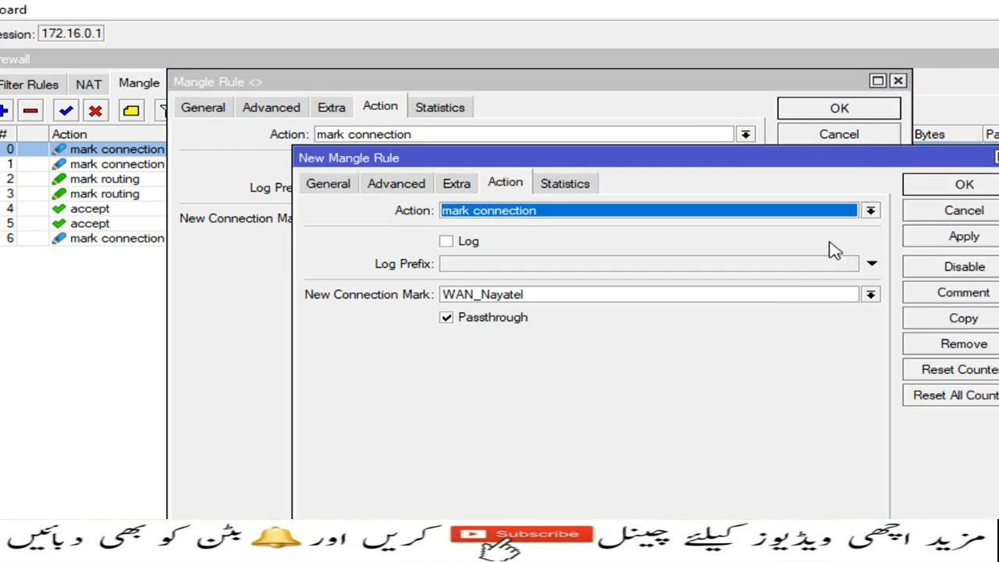
click(353, 187)
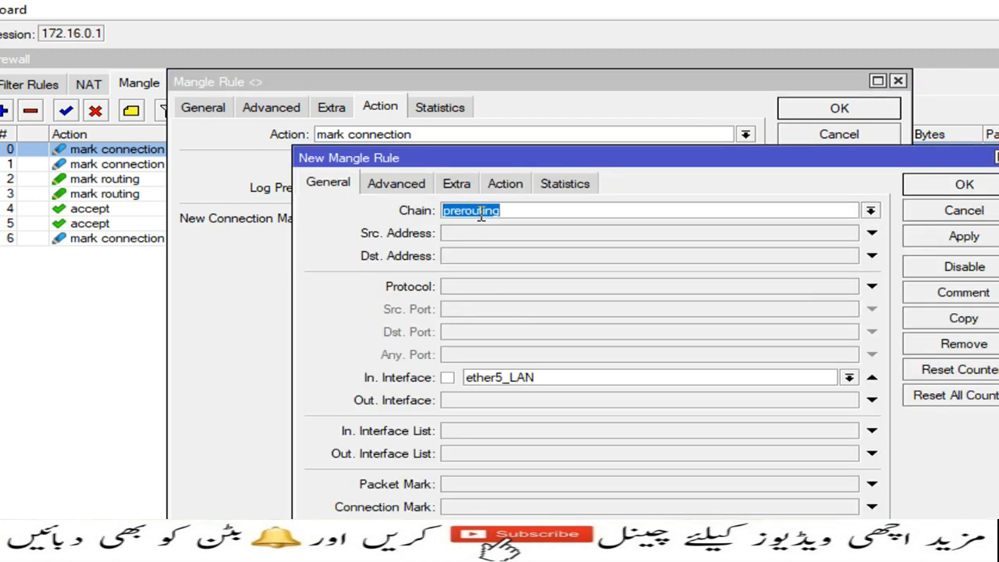
click(408, 190)
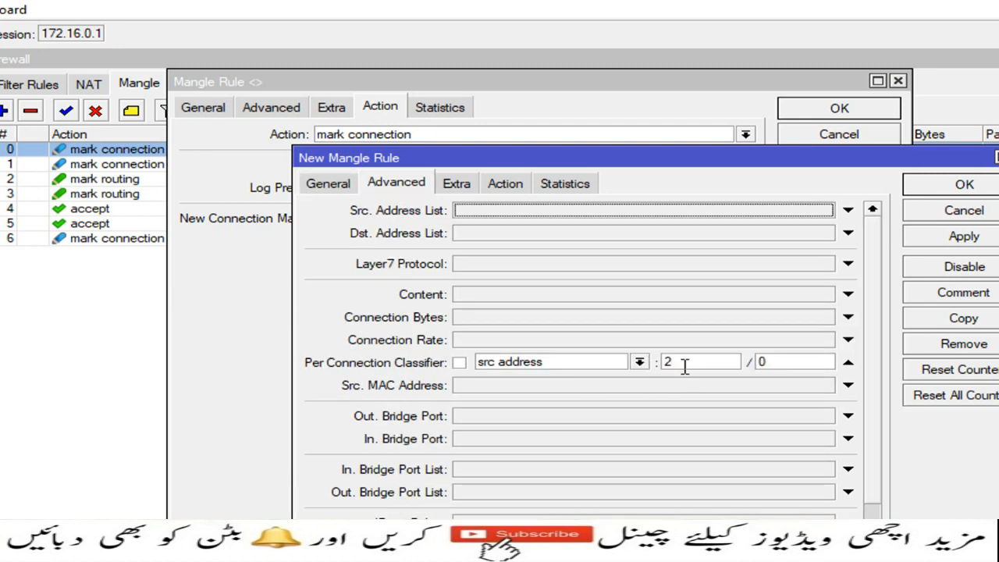
click(765, 363)
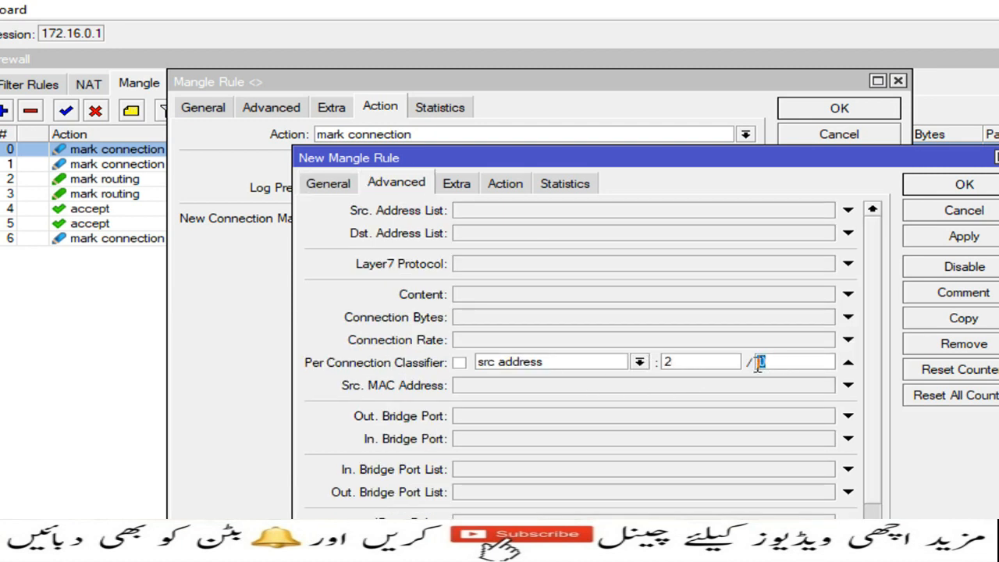
text(1)
- Change the copied rule's new connection mark to WAN_PTCL, apply it, and save and close both mark connection rules
click(458, 184)
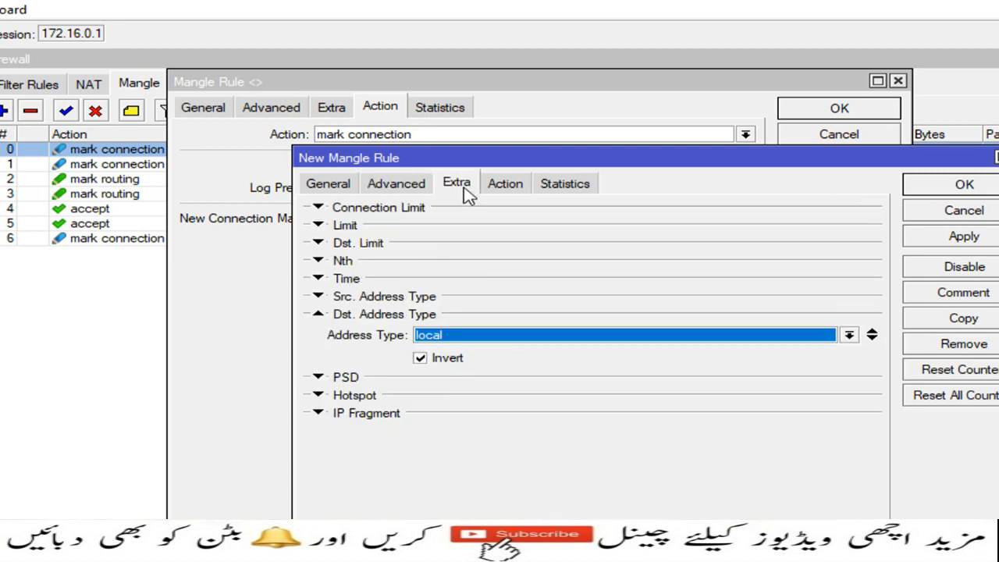
click(506, 186)
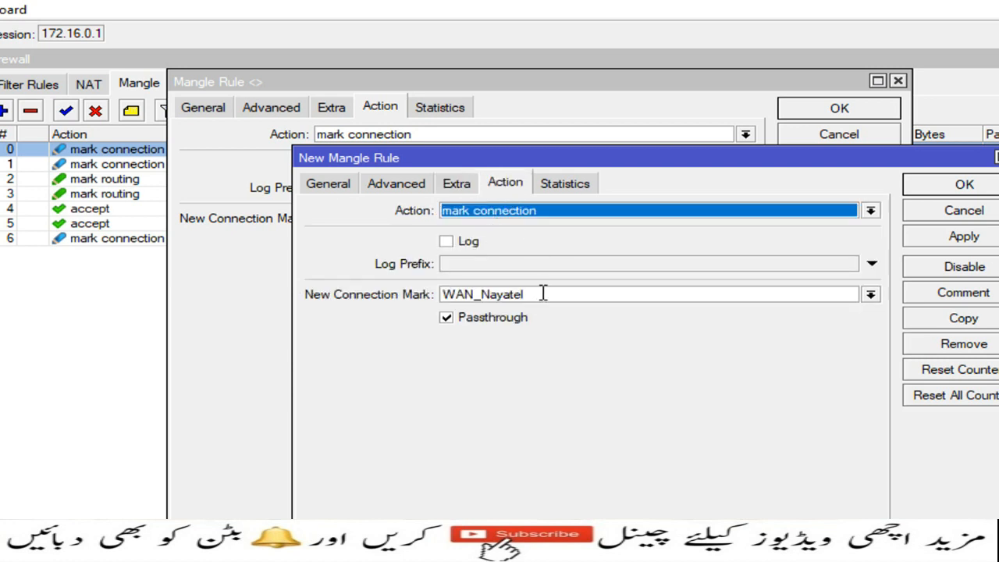
click(871, 295)
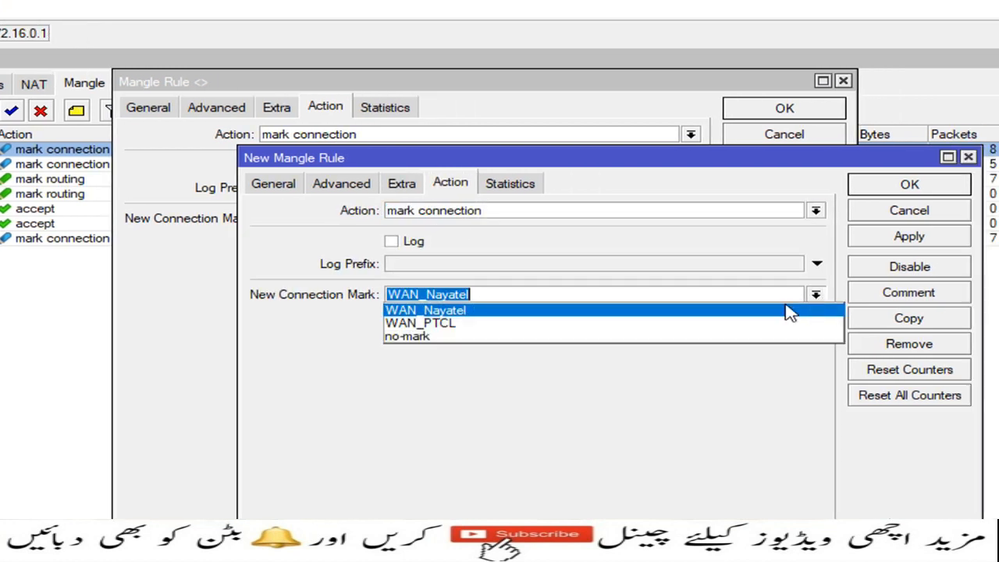
click(661, 324)
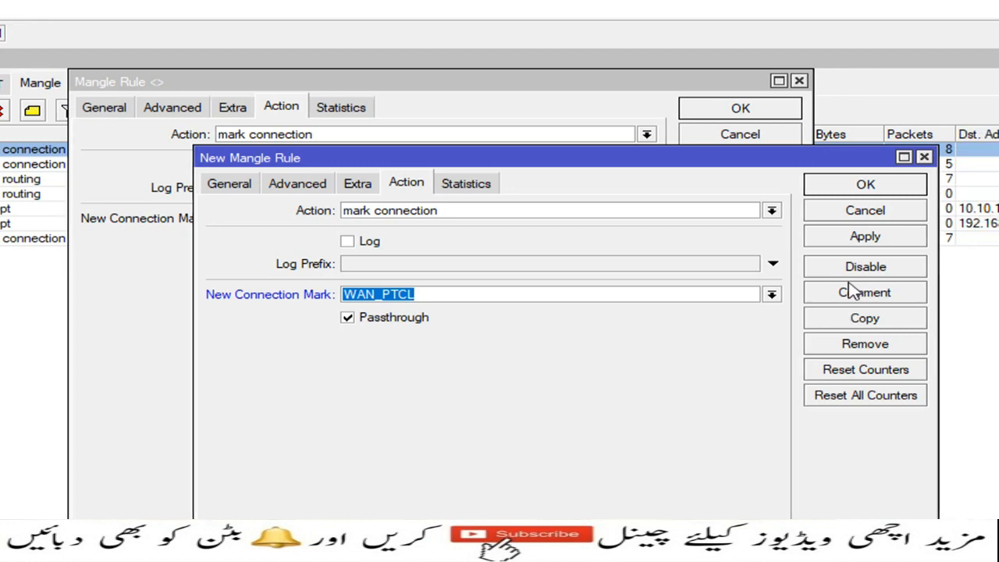
click(843, 244)
click(858, 187)
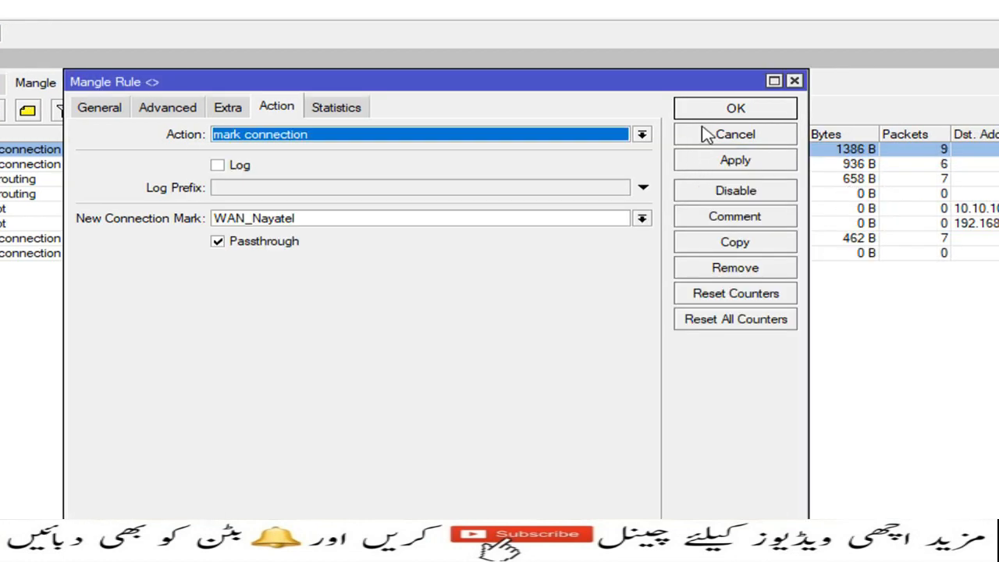
click(709, 116)
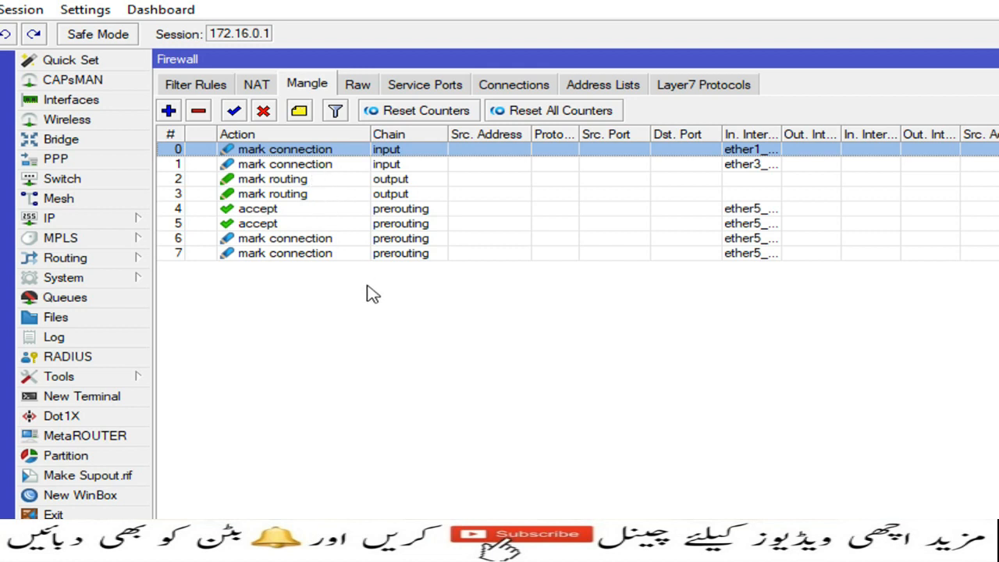
- Add another mangle rule on the prerouting chain and set its incoming interface to ether5_LAN
click(172, 113)
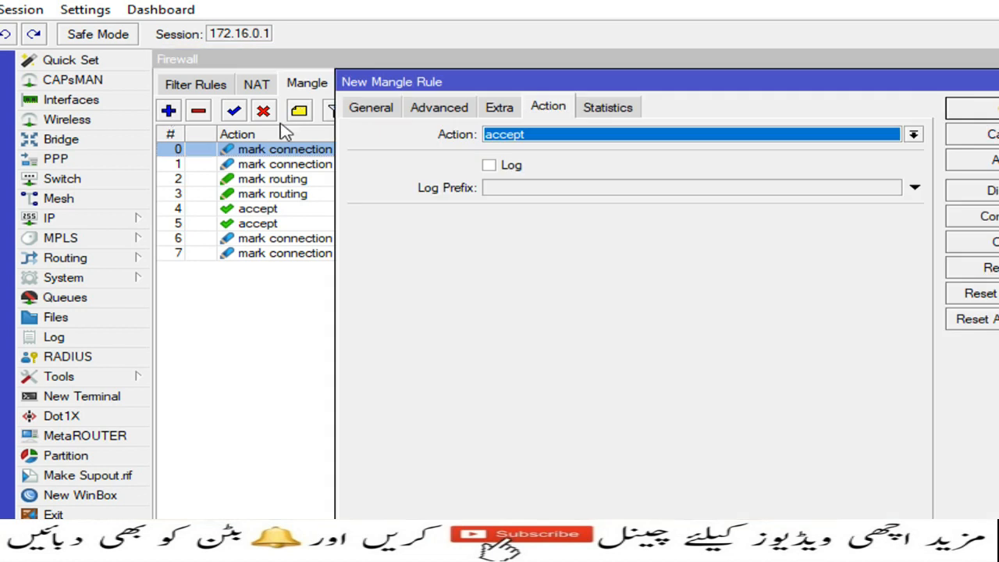
click(375, 116)
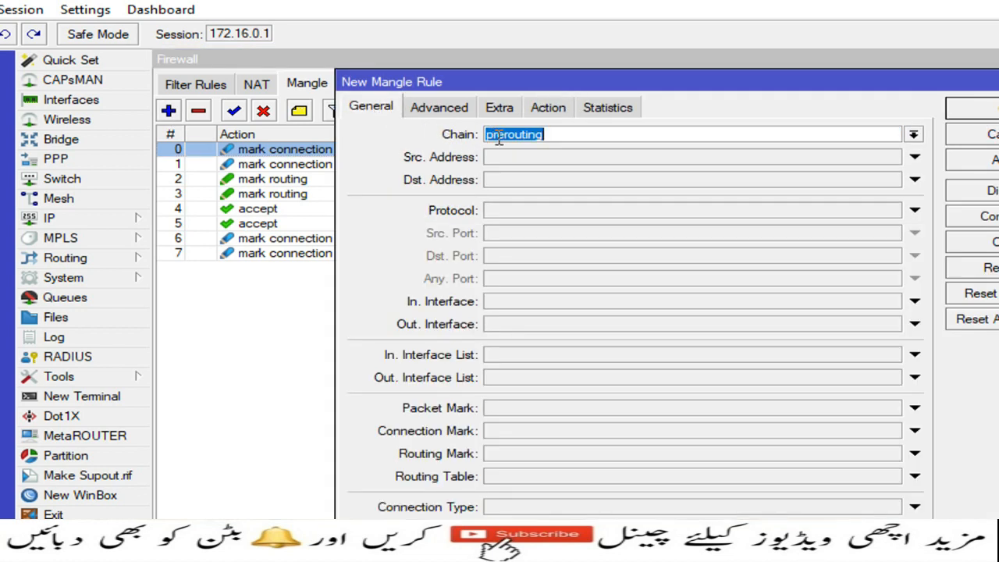
click(516, 306)
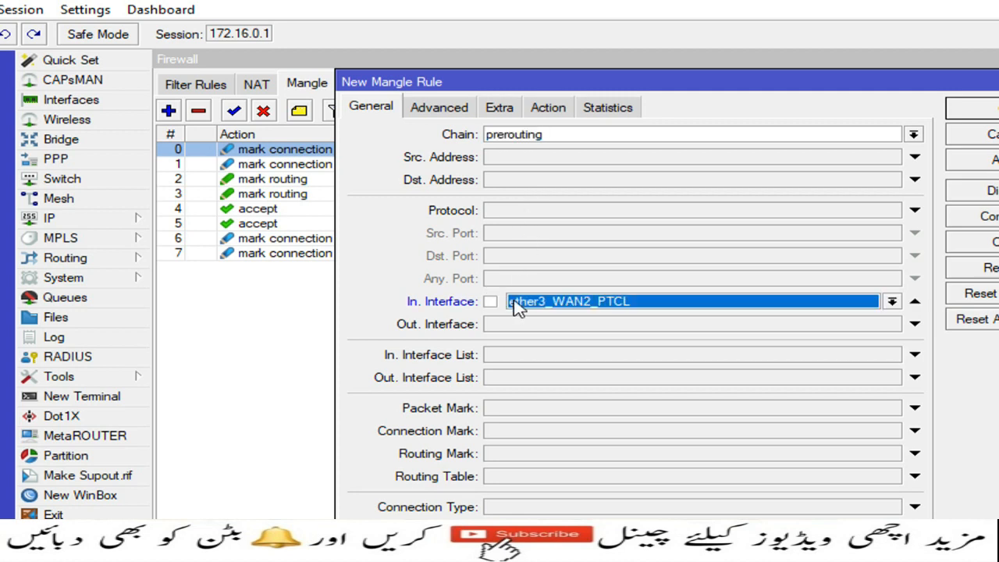
click(892, 302)
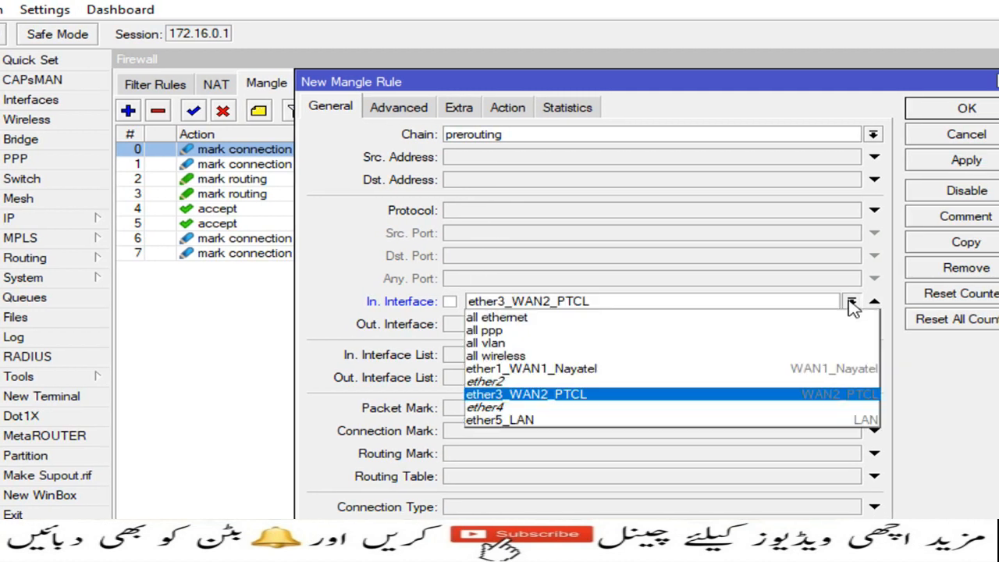
click(616, 421)
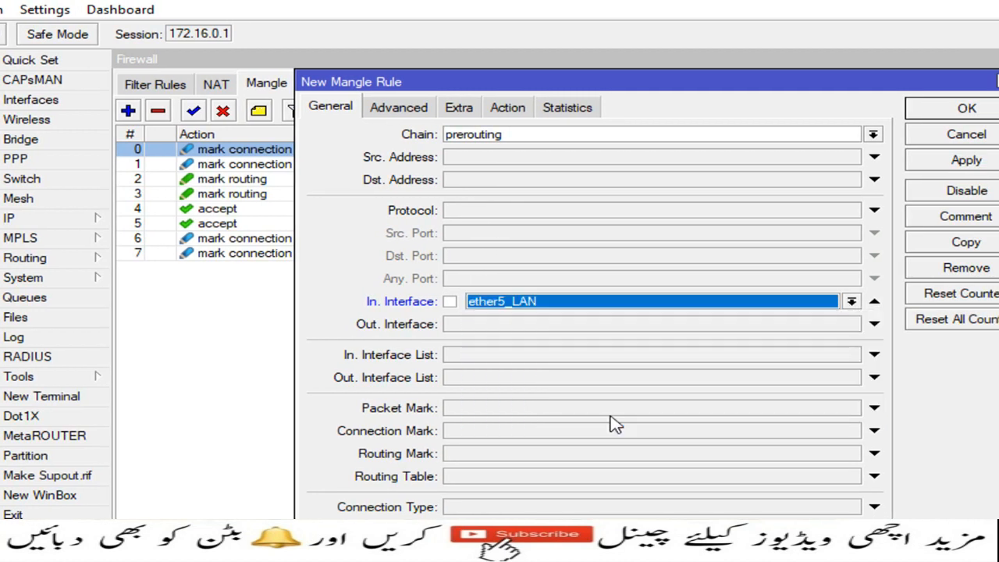
- Set the new prerouting rule's connection mark to WAN_Nayatel
click(566, 428)
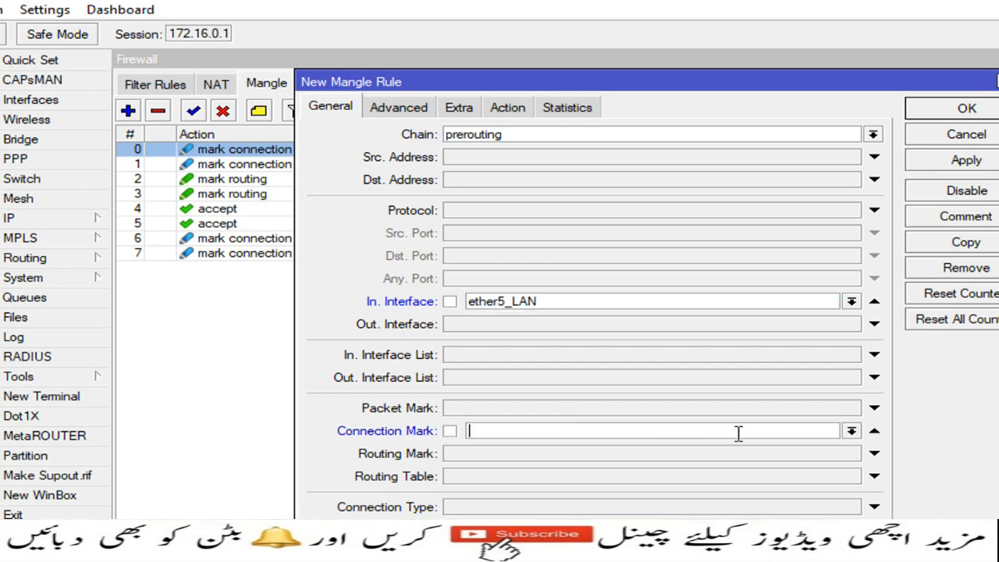
click(850, 435)
click(627, 446)
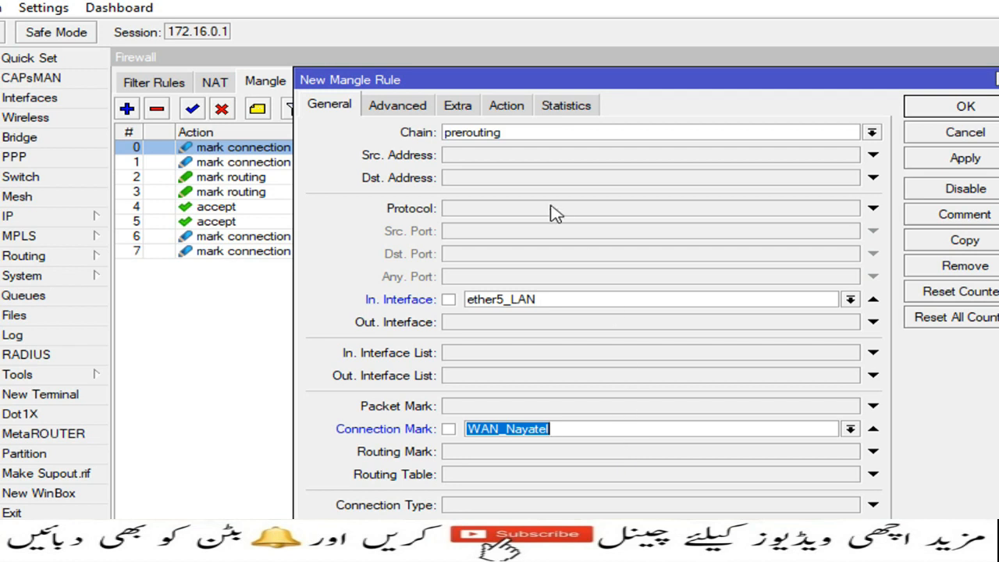
- Set the rule's action to mark routing with new routing mark to_WAN_Nayatel, keep passthrough enabled, and apply the rule
click(516, 107)
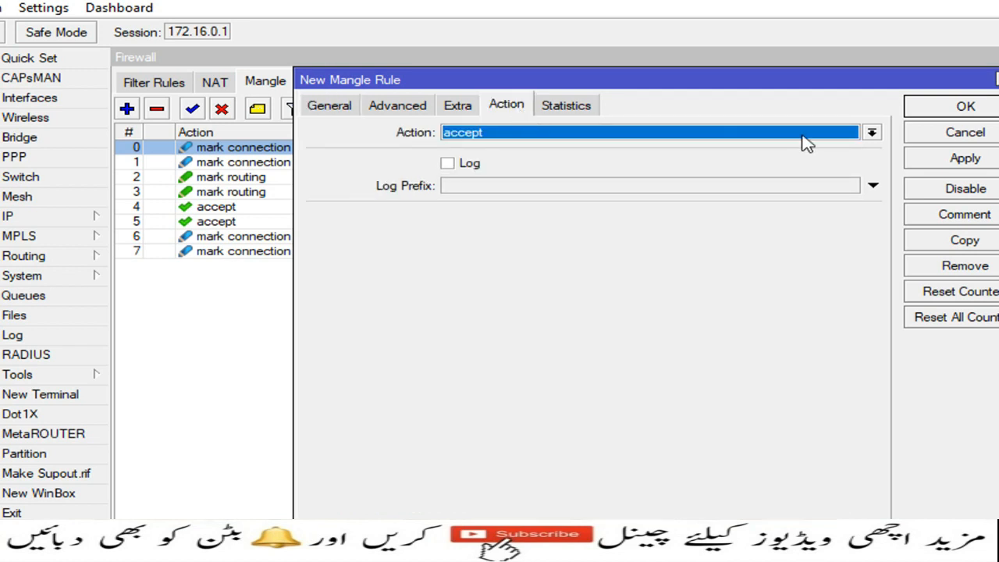
click(871, 132)
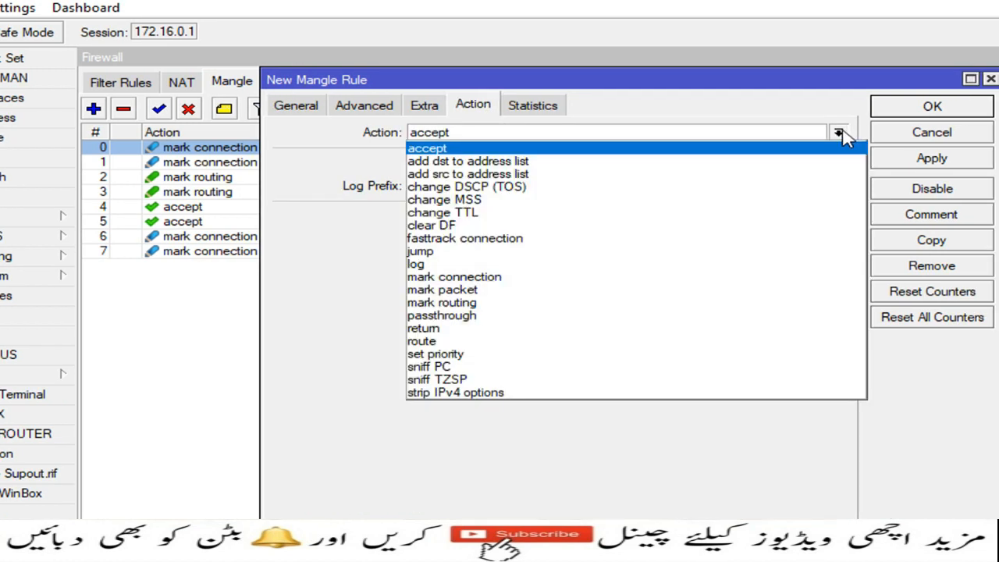
click(591, 309)
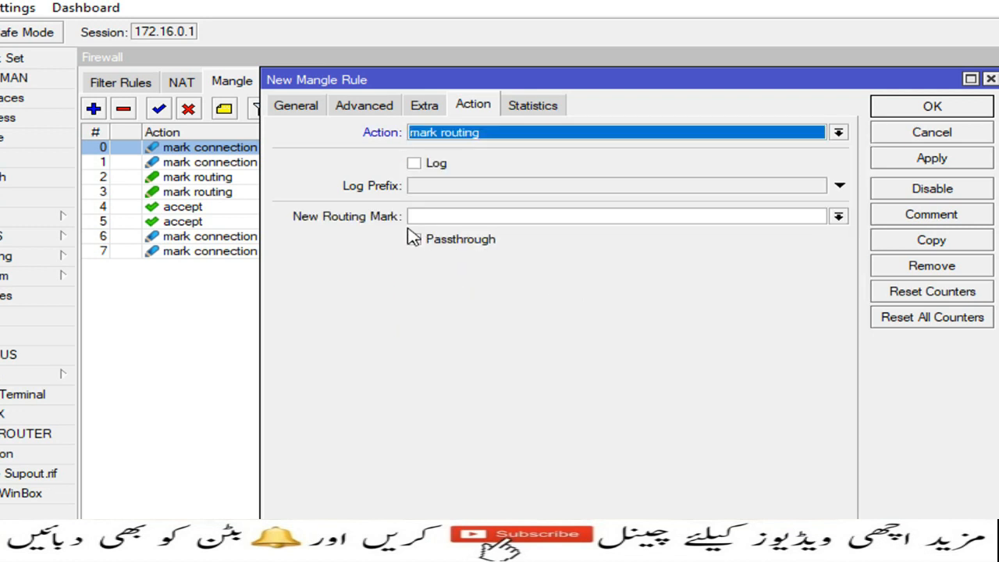
click(835, 217)
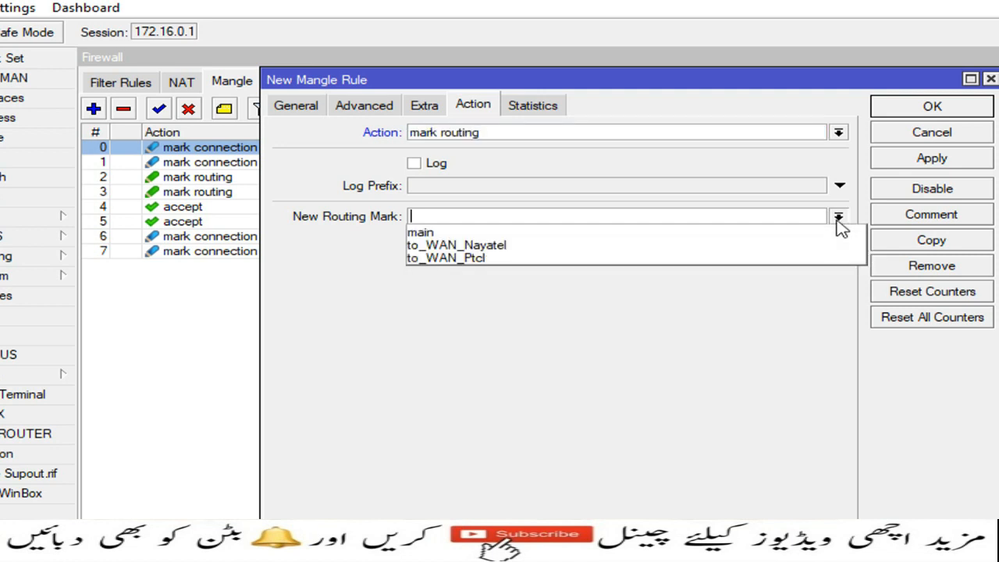
click(596, 245)
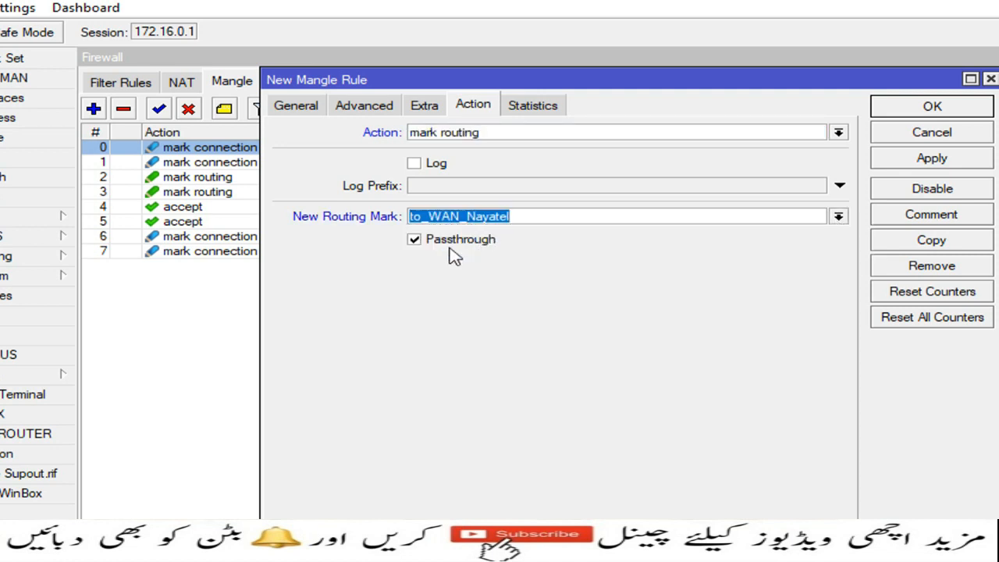
click(915, 160)
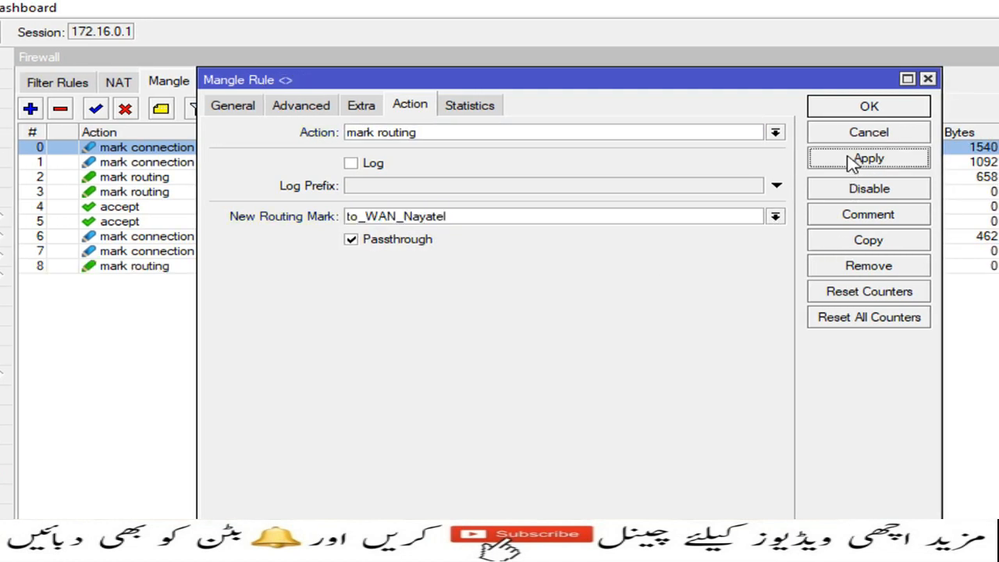
- Copy the to_WAN_Nayatel routing rule and change the copy's connection mark to WAN_PTCL
click(846, 245)
click(256, 133)
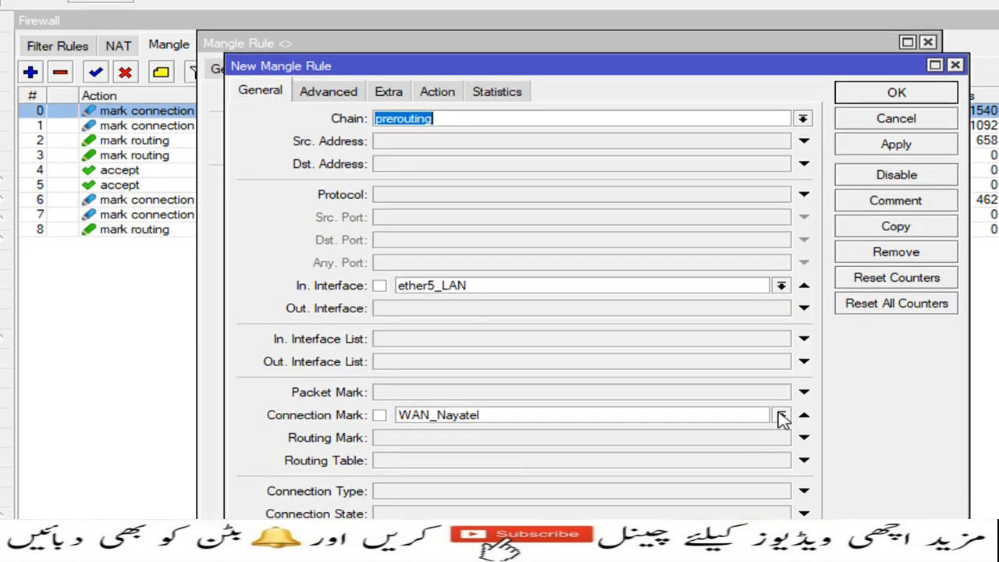
click(782, 416)
click(598, 445)
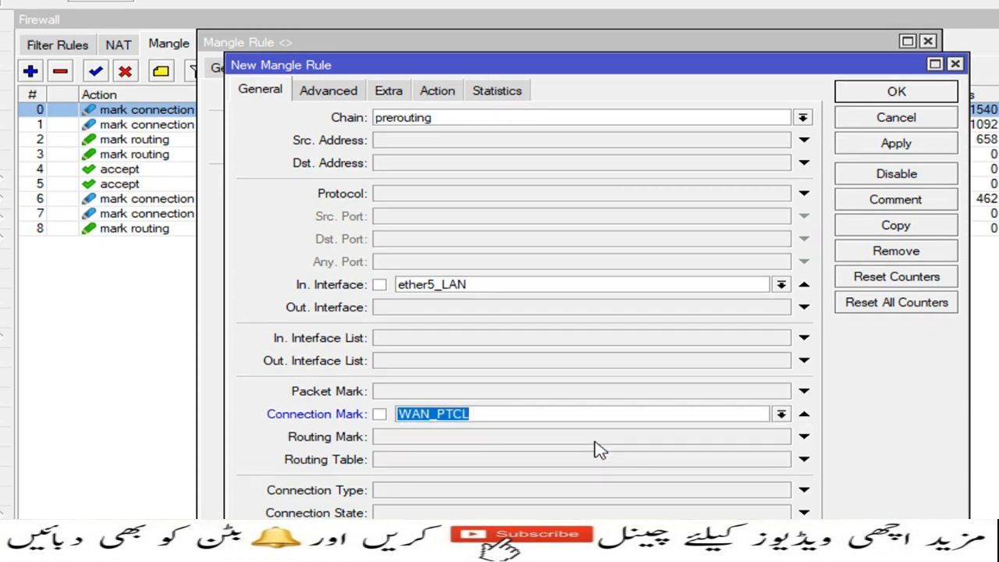
- Change the copied rule's new routing mark to to_WAN_Ptcl, apply it, and save and close both mark routing rules
click(438, 91)
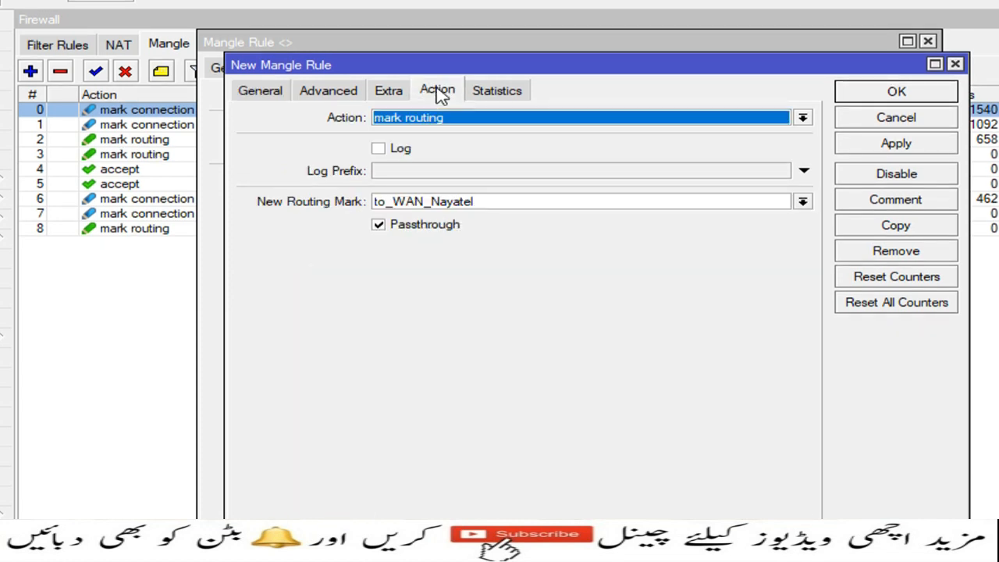
click(802, 202)
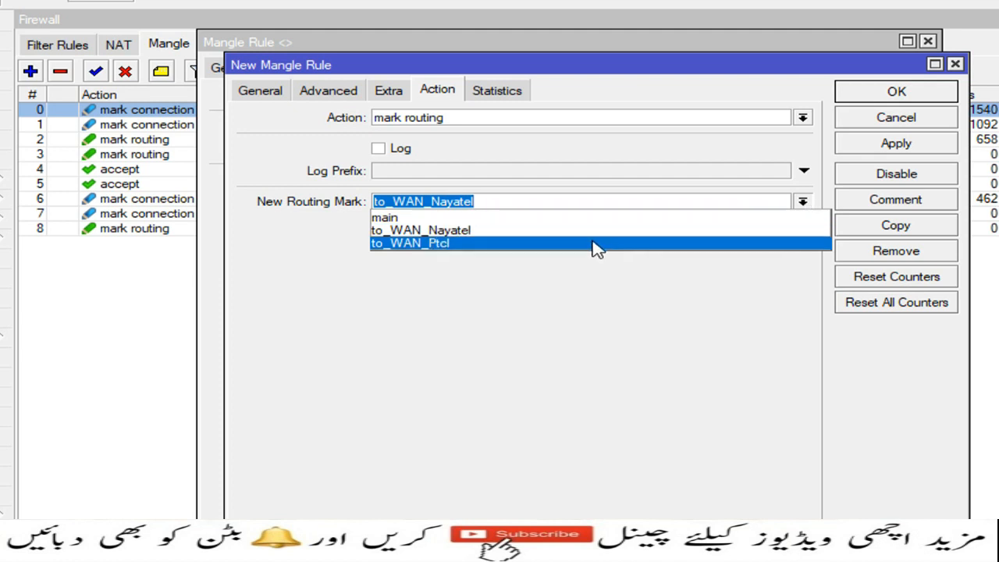
click(598, 248)
click(894, 146)
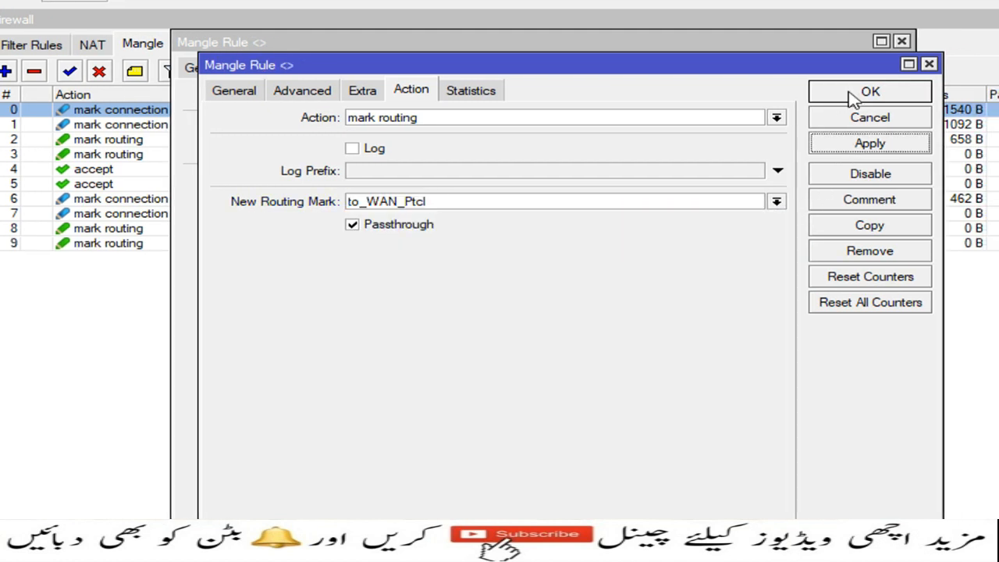
click(853, 96)
click(844, 77)
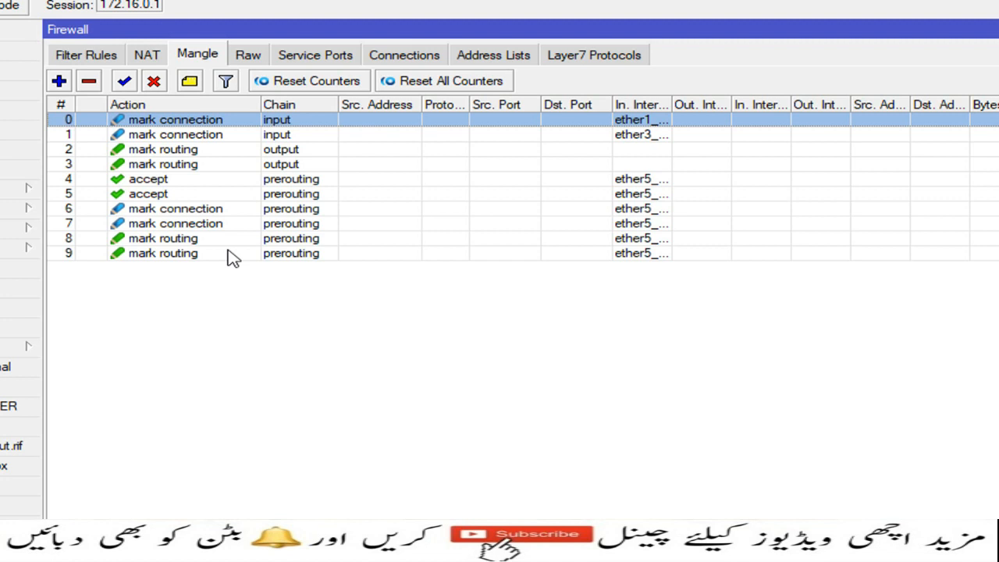
- Add a firewall NAT rule on the srcnat chain with outgoing interface ether1_WAN1_Nayatel
click(150, 57)
click(58, 106)
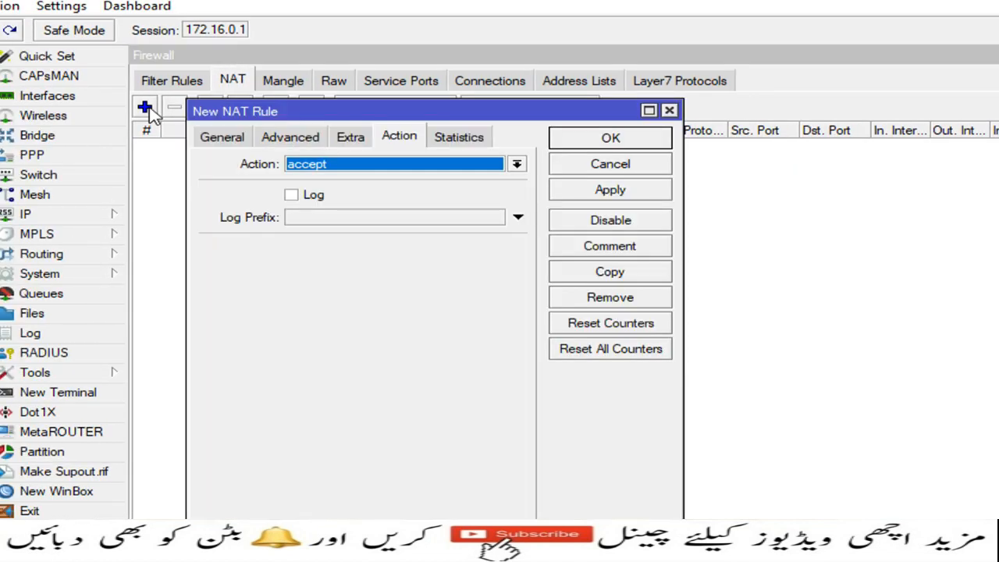
click(234, 141)
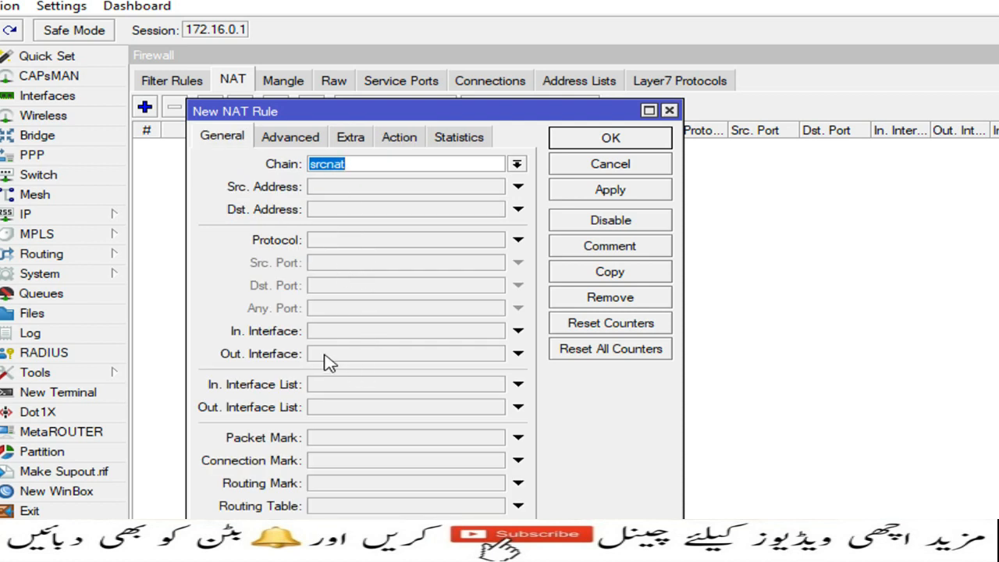
click(518, 354)
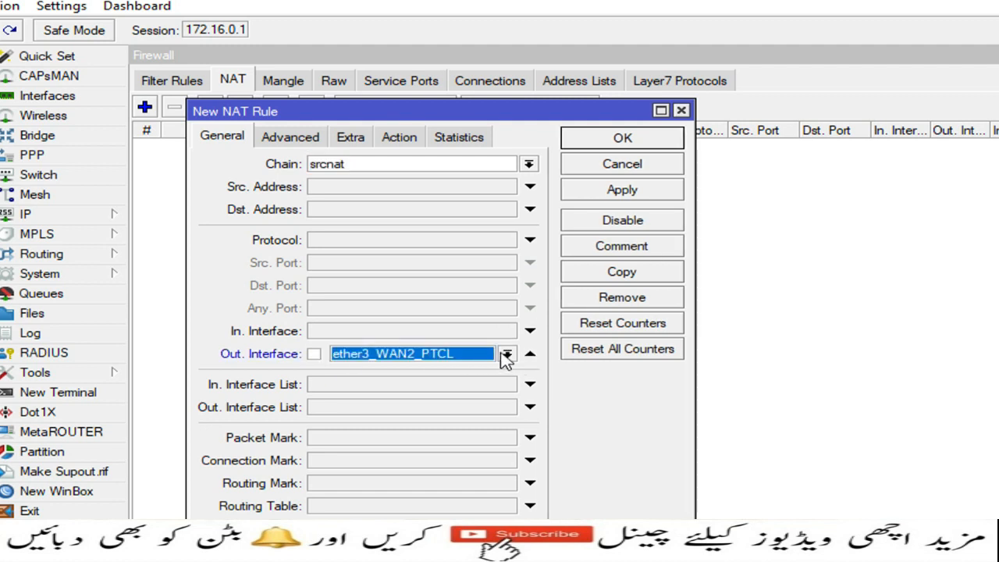
click(507, 354)
click(439, 423)
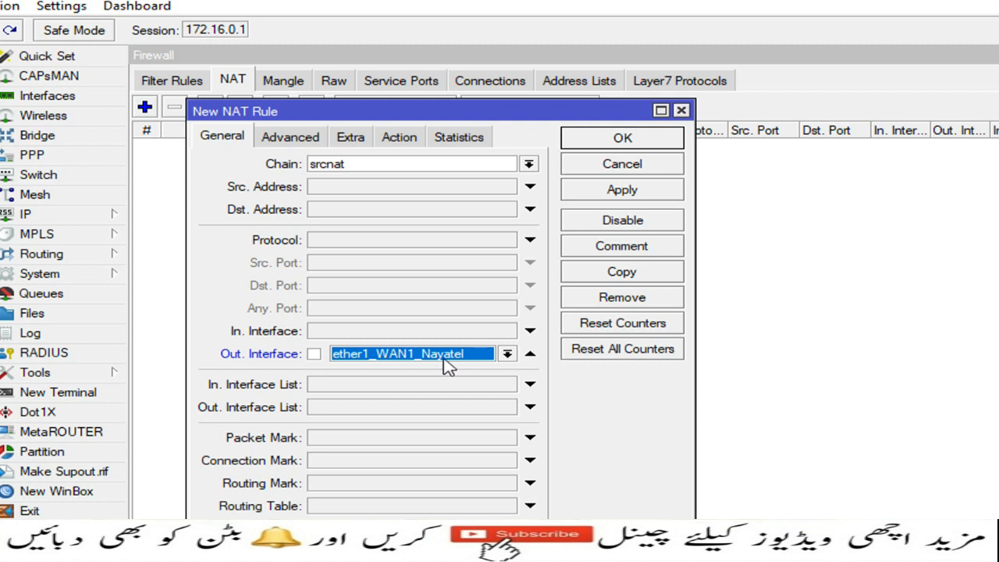
- Set the NAT rule's action to masquerade and apply the rule
click(403, 141)
click(530, 165)
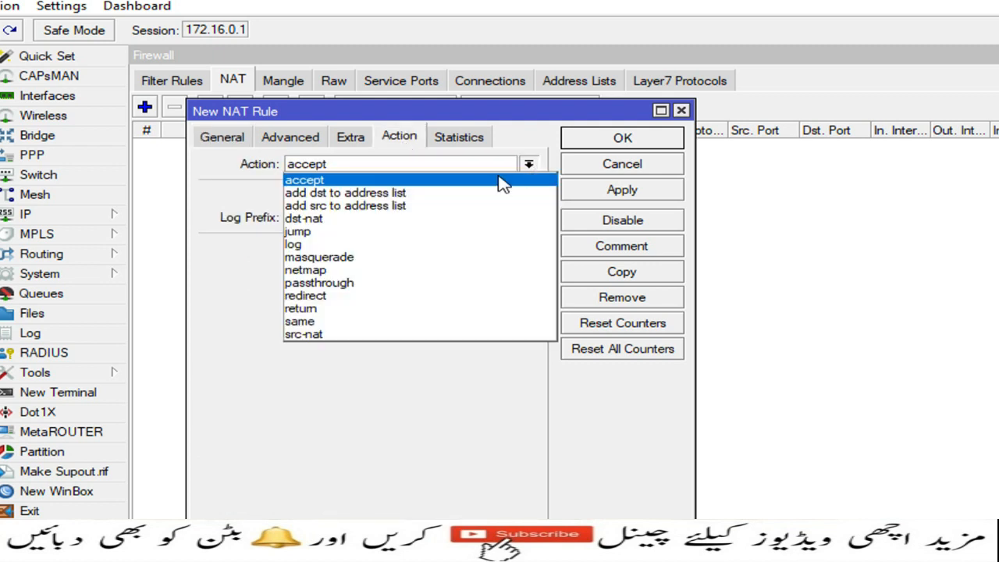
click(398, 257)
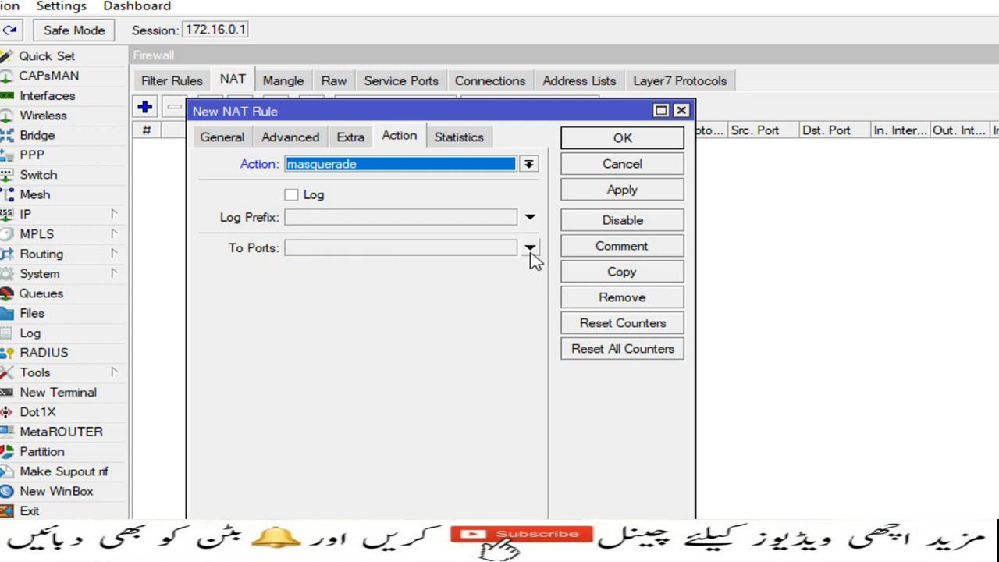
click(603, 190)
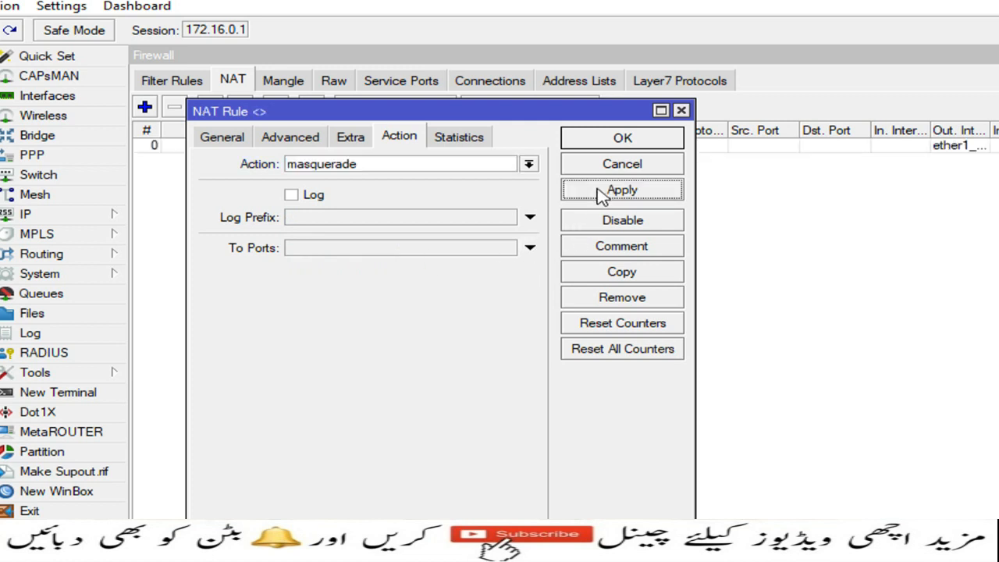
- Copy the masquerade rule, set the copy's outgoing interface to ether3_WAN2_PTCL, apply it, and save and close both NAT rules
click(608, 278)
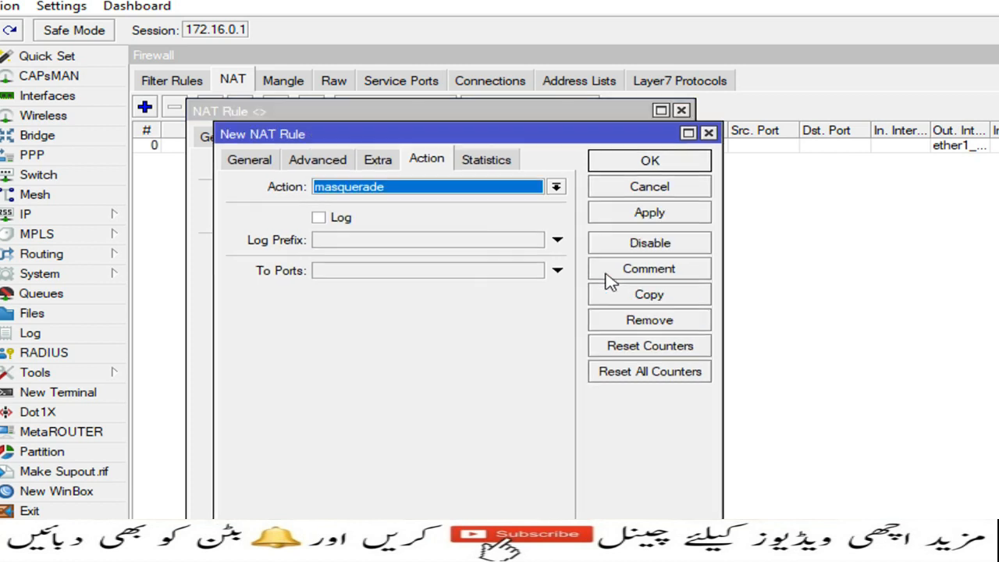
click(259, 164)
click(534, 377)
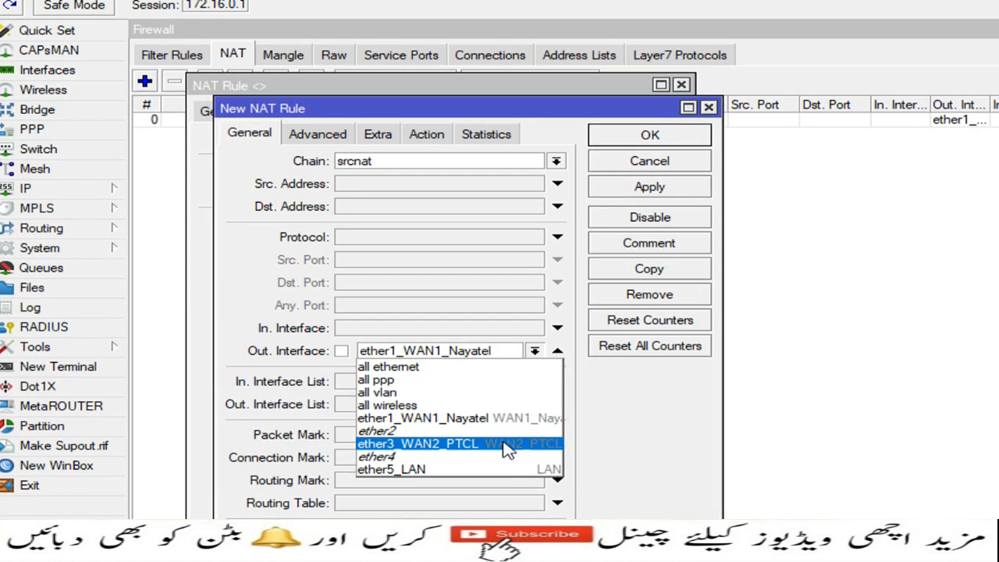
click(507, 450)
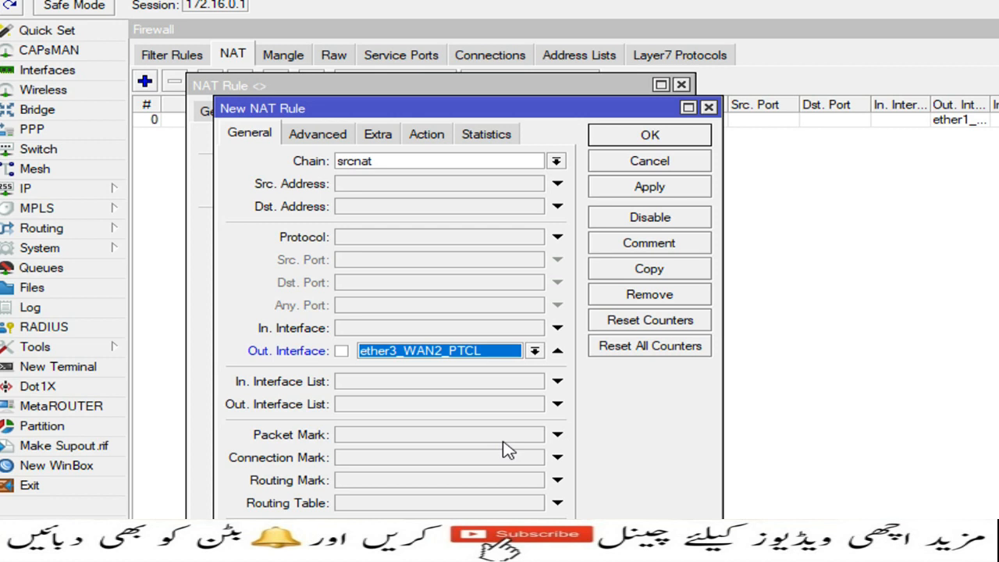
click(436, 140)
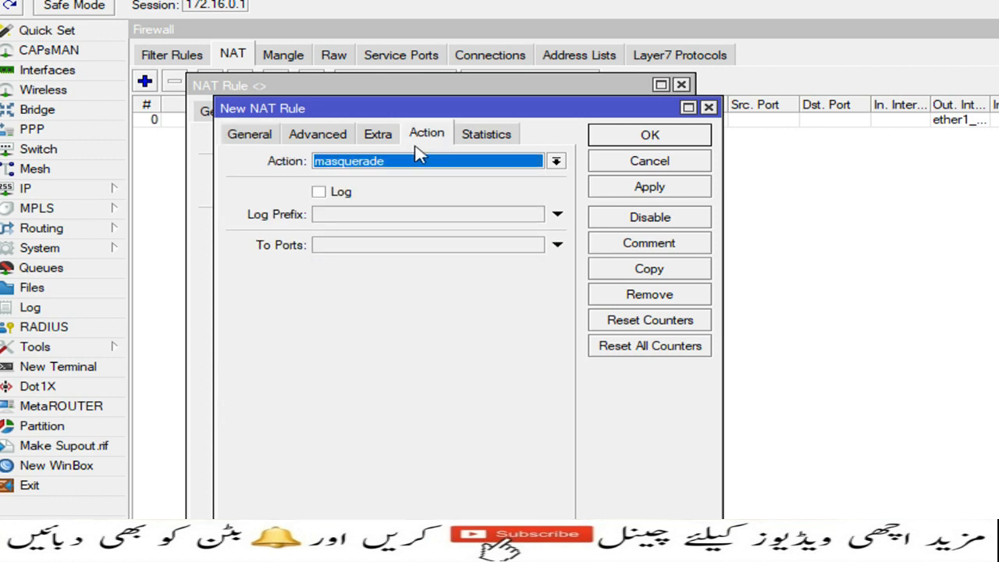
click(645, 189)
click(659, 145)
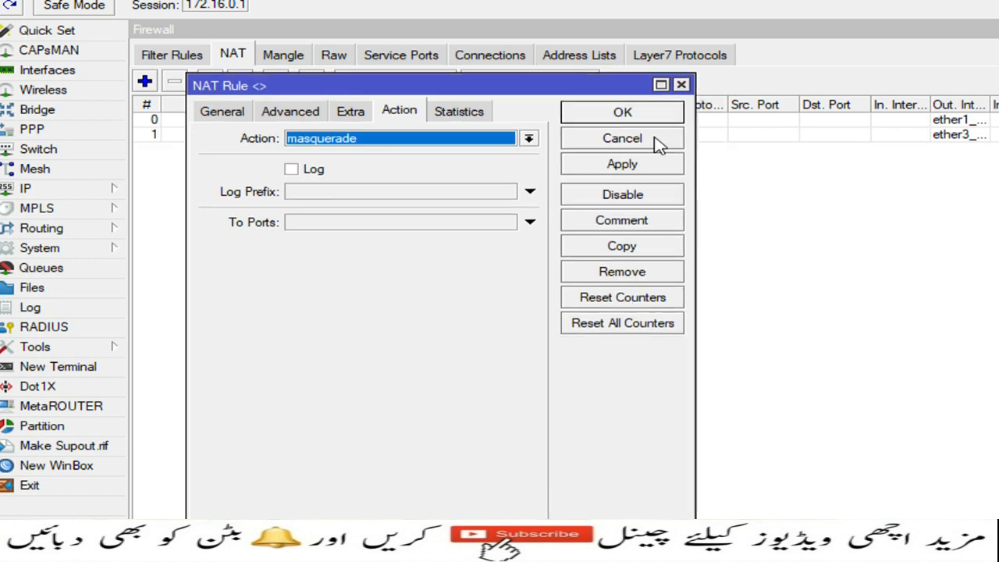
click(639, 116)
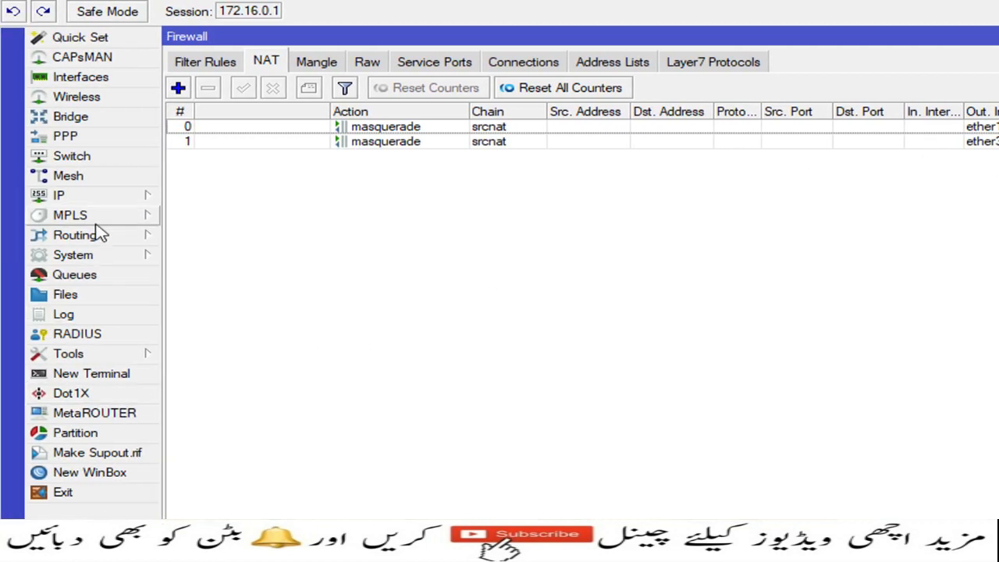
- Add a new route to the IP route list for destination 0.0.0.0/0 with gateway 10.10.10.1
click(148, 197)
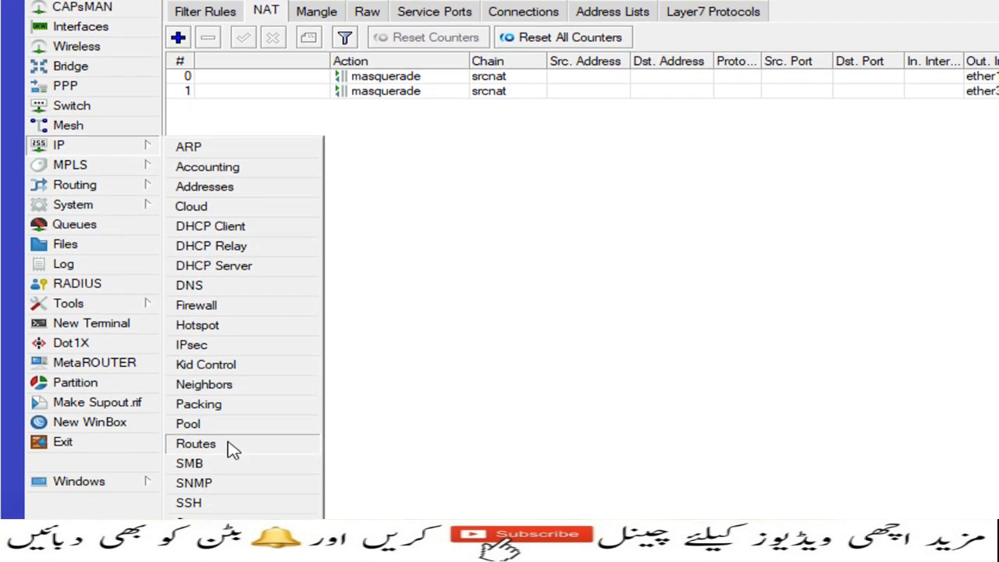
click(231, 496)
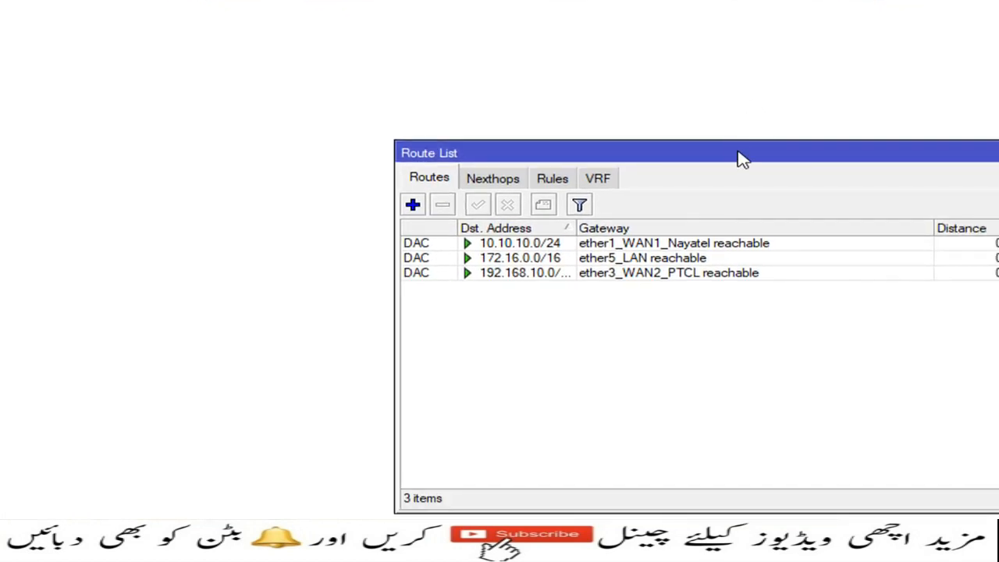
drag(739, 158, 388, 79)
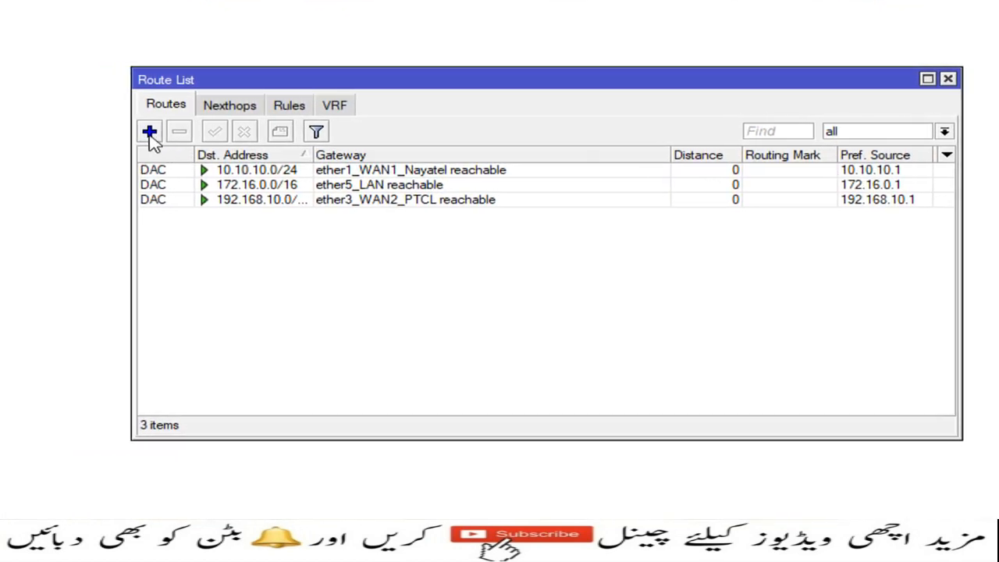
click(64, 132)
drag(793, 180, 296, 147)
click(362, 224)
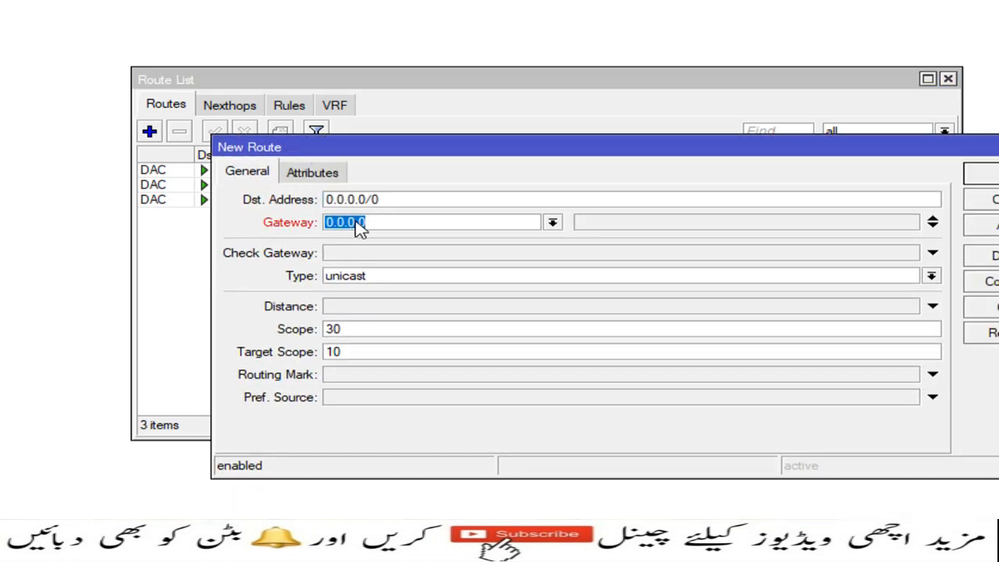
text(10.10.10.1)
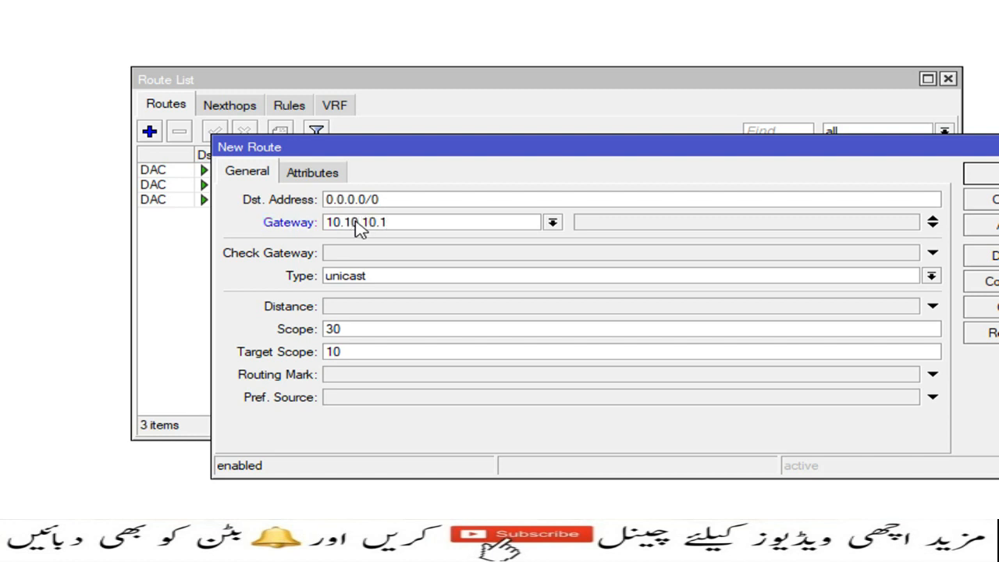
- Set the new Nayatel route's gateway check to ping, distance to 1 and scope to 255
click(357, 258)
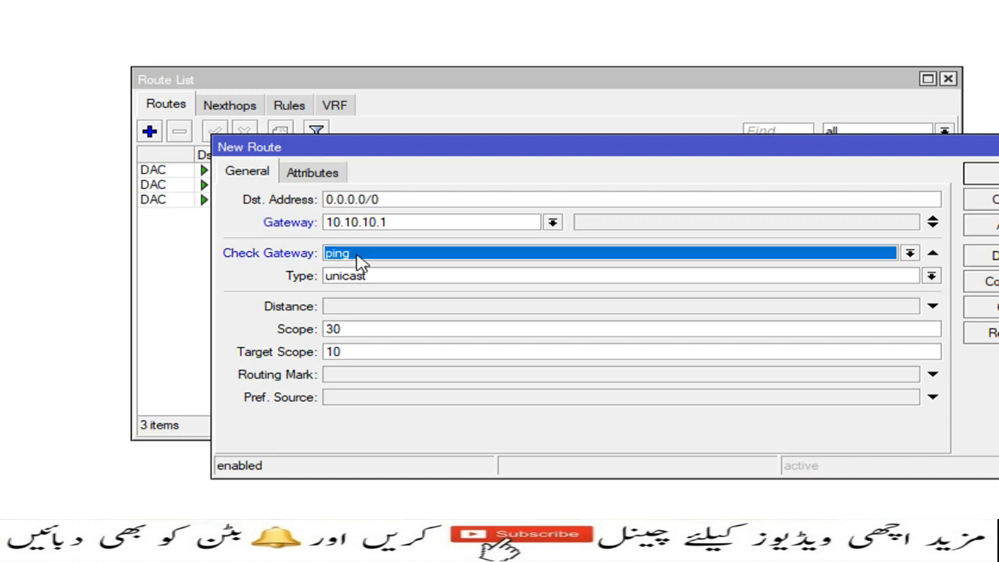
click(352, 309)
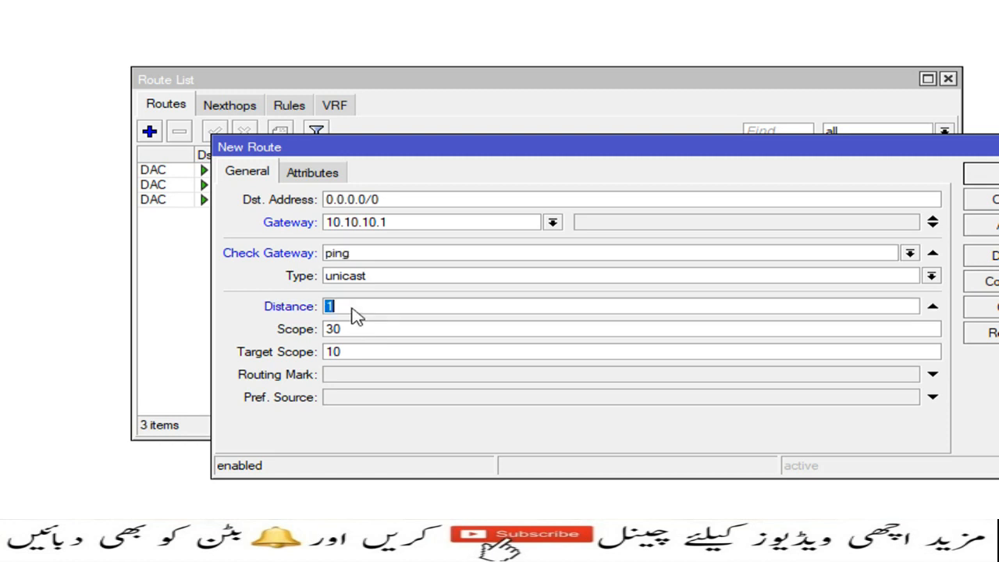
double_click(356, 334)
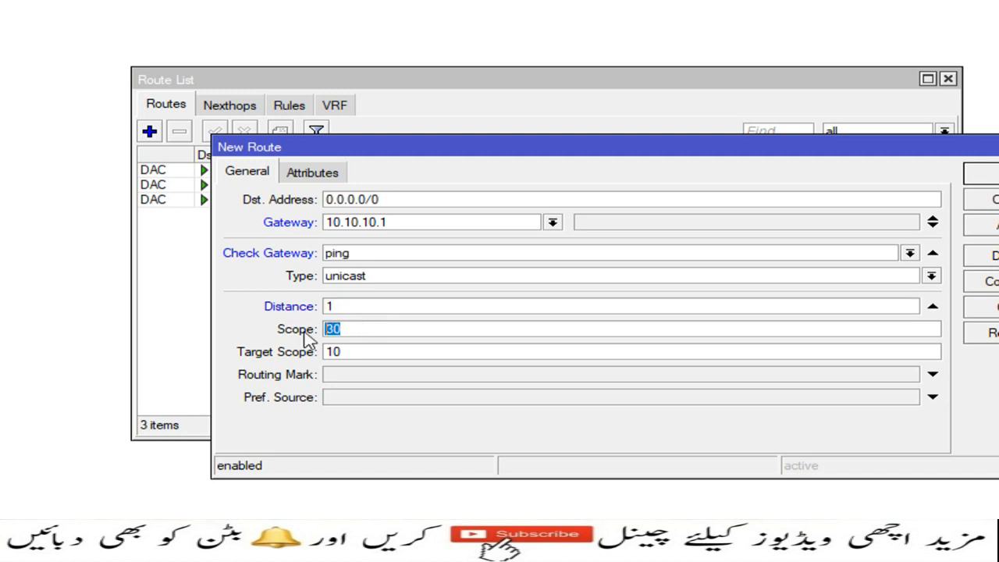
text(255)
- Assign the routing mark to_WAN_Nayatel to the new route and apply it
click(341, 381)
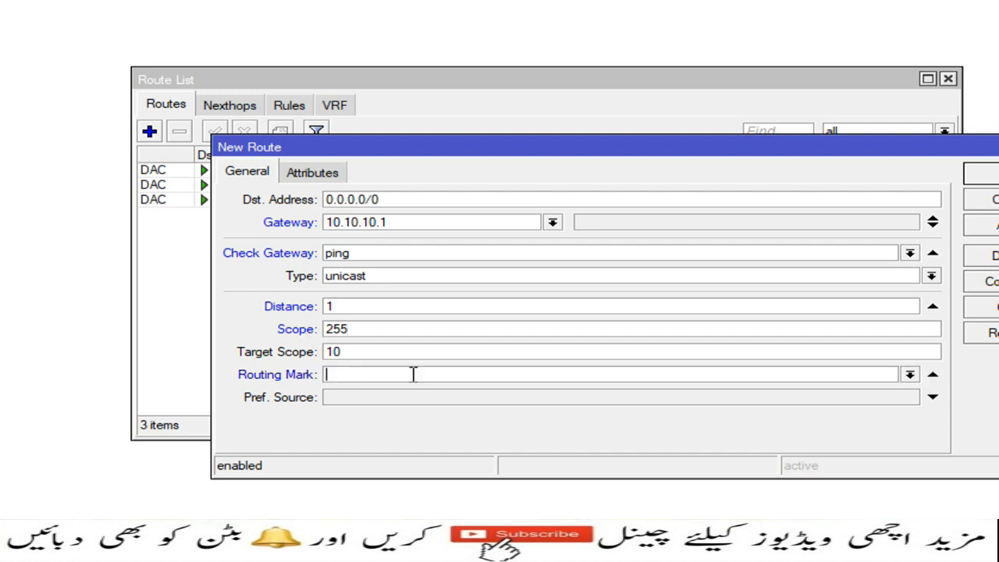
click(909, 375)
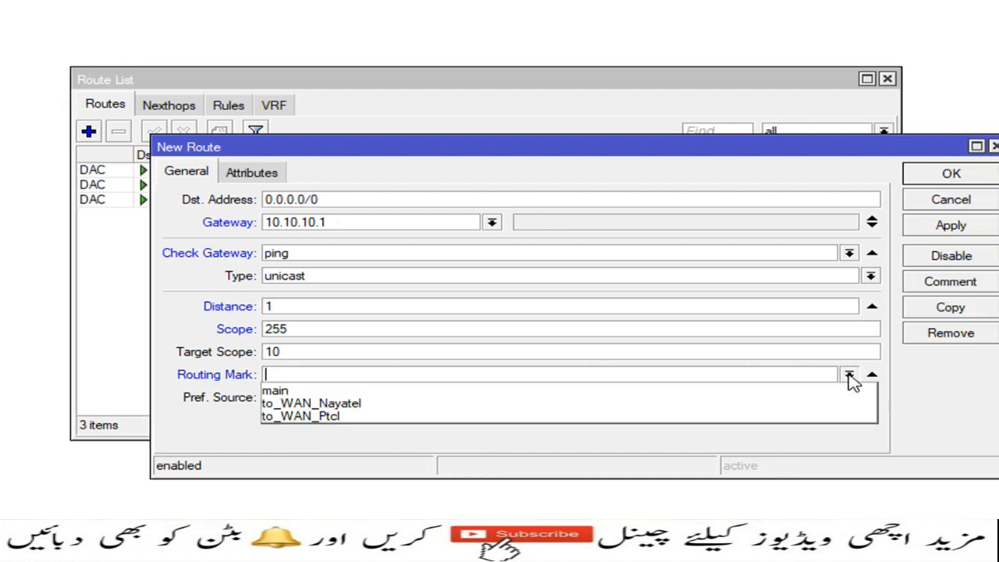
click(543, 404)
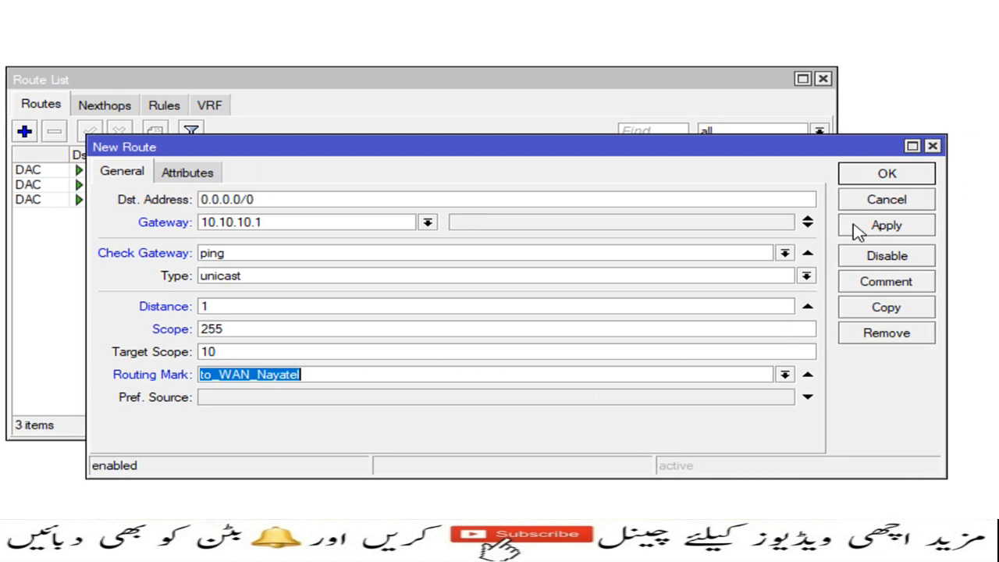
click(923, 228)
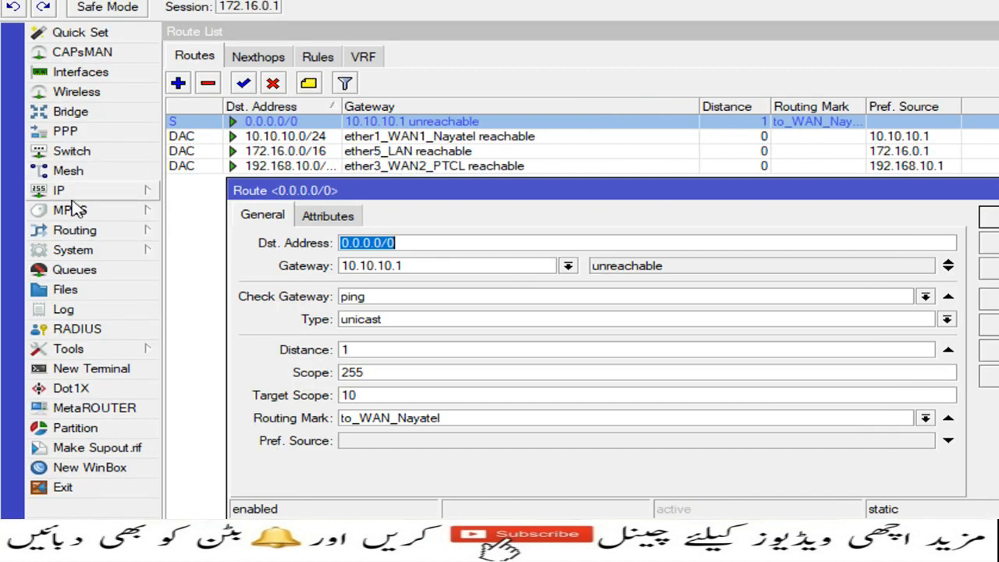
- Change the Nayatel interface's IP address to 10.10.10.10/24, save it and close the address list
click(75, 192)
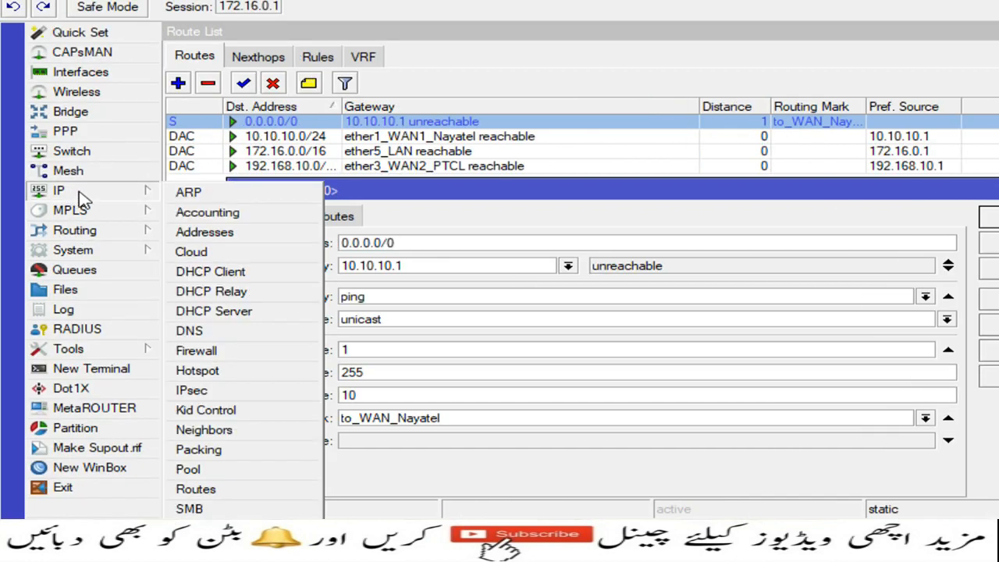
click(214, 232)
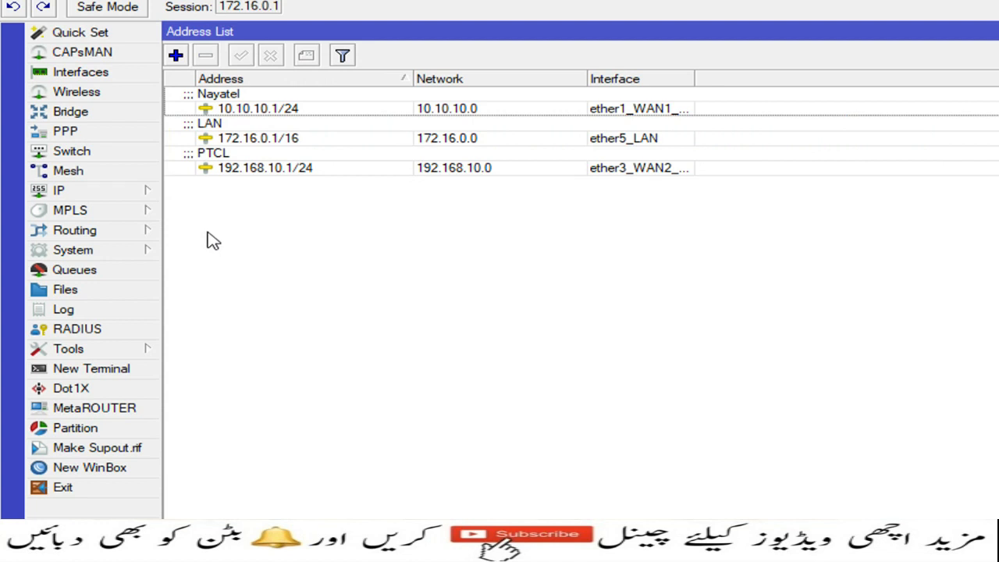
double_click(277, 110)
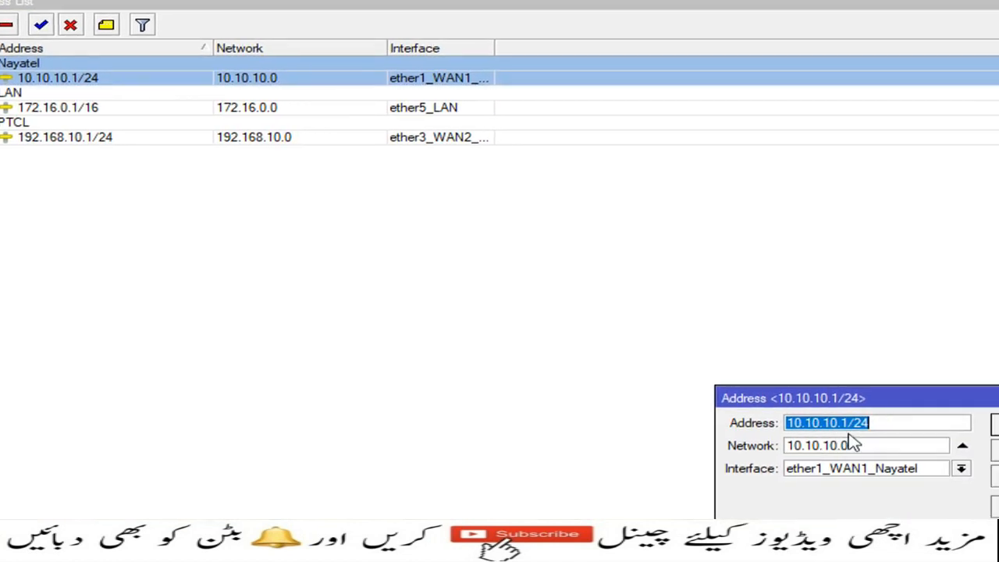
click(850, 422)
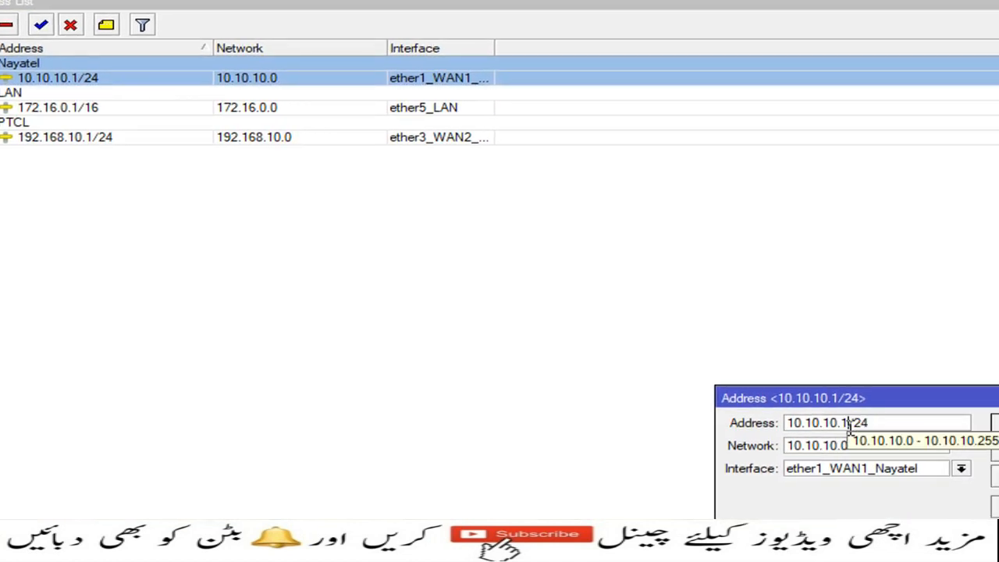
text(0)
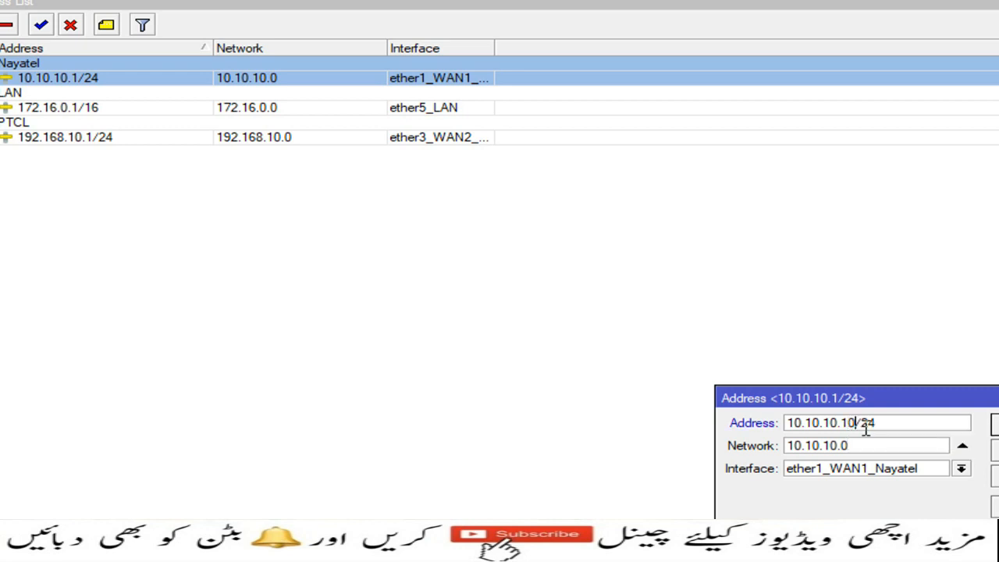
click(996, 424)
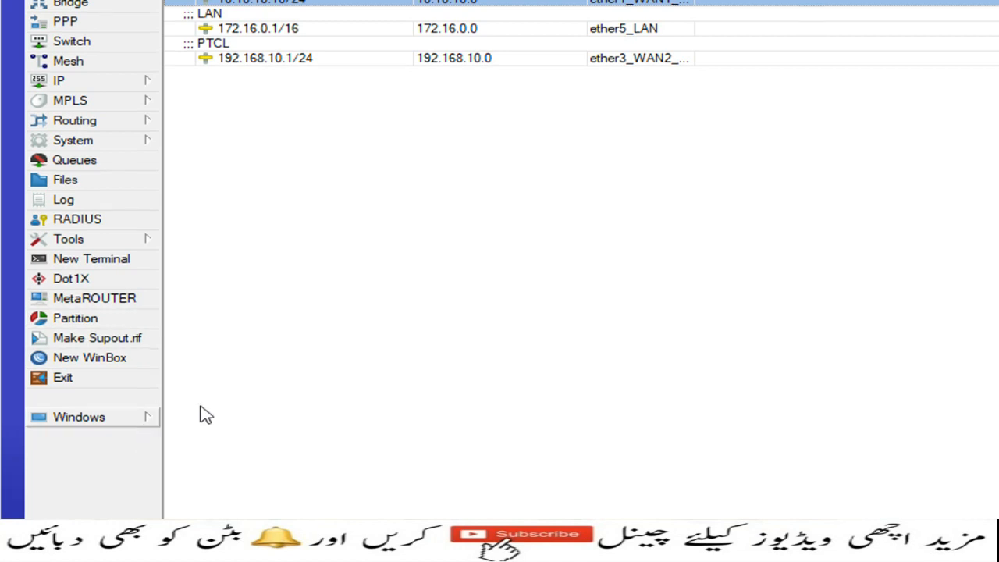
click(990, 82)
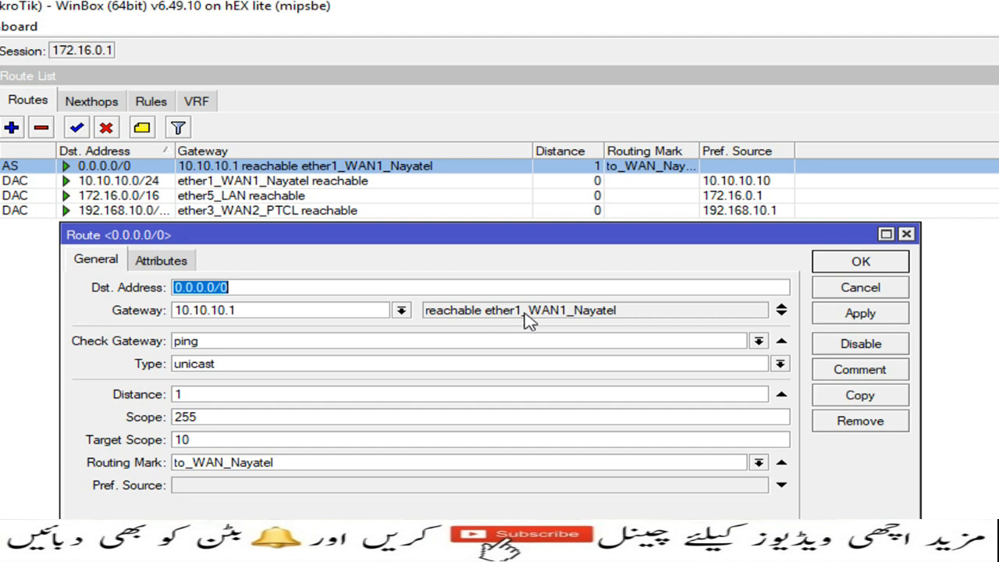
- Copy the Nayatel default route and set the copy's gateway to 192.168.10.1
click(841, 395)
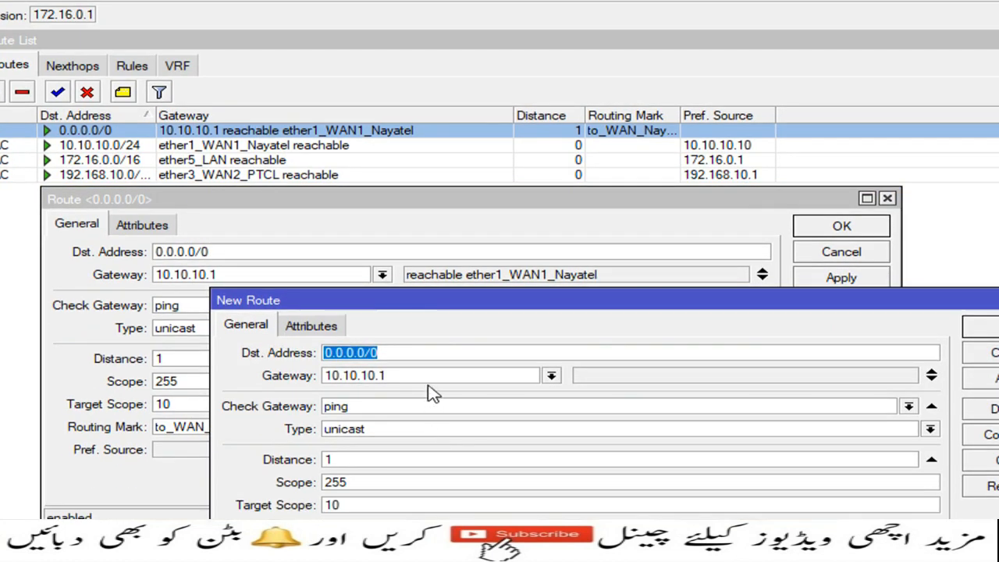
drag(386, 376, 285, 388)
text(192.1)
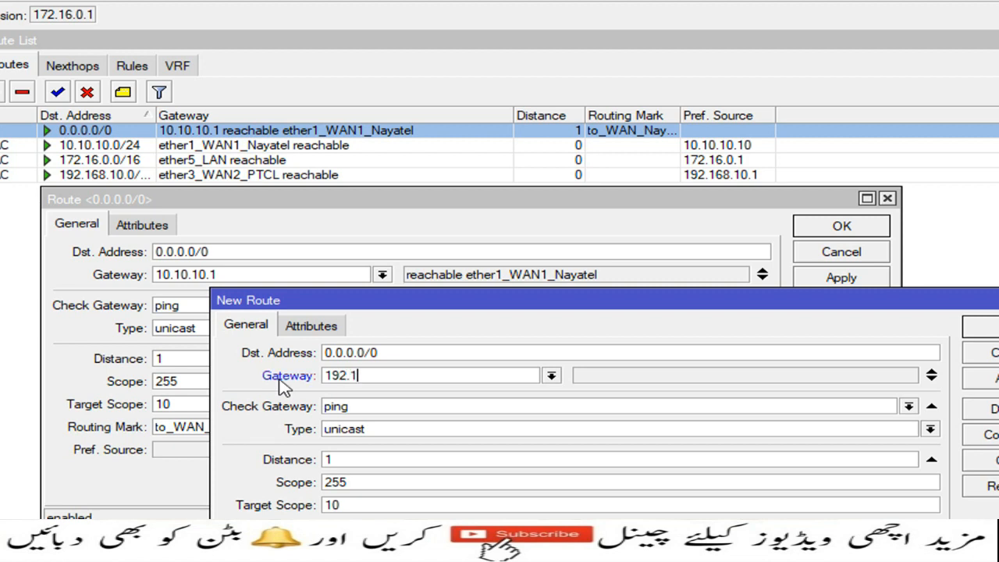
text(68.10.1)
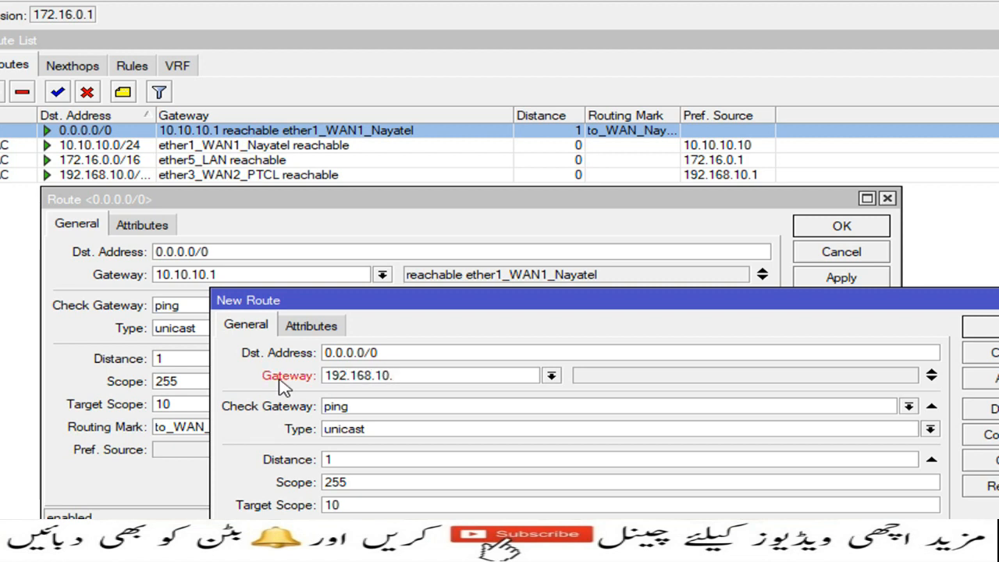
text(0)
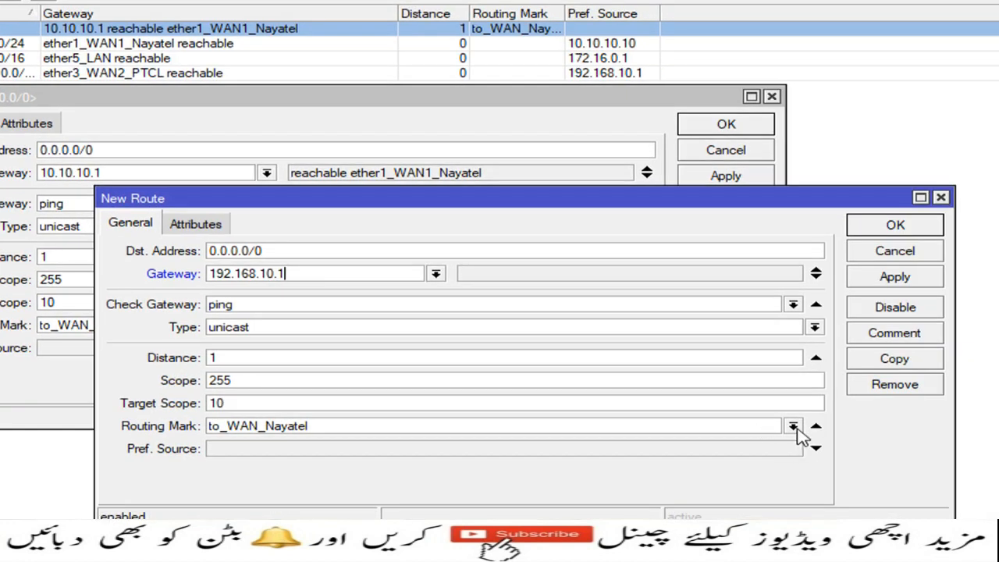
- Set the copied route's routing mark to to_WAN_Ptcl and apply the route
click(794, 427)
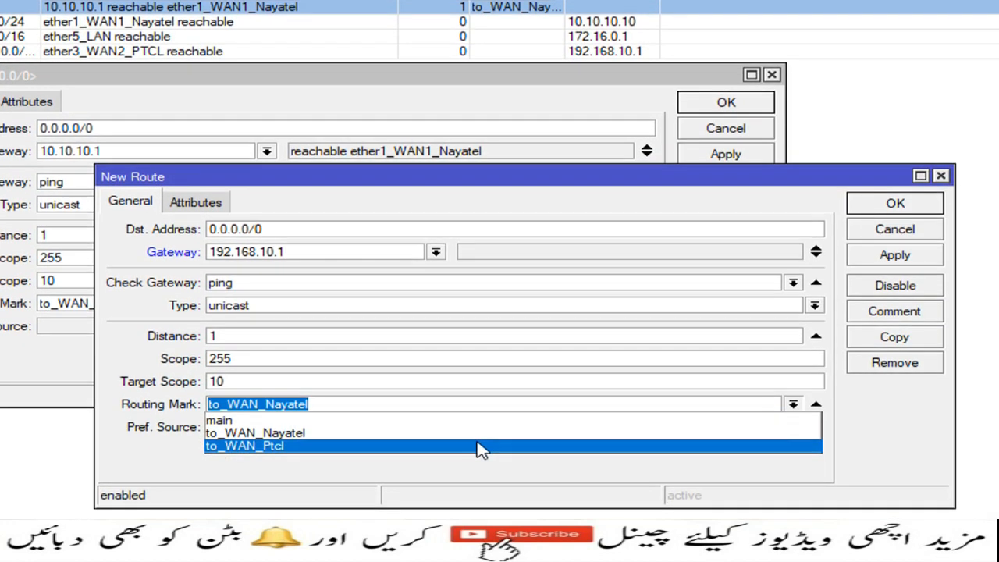
click(479, 468)
click(881, 255)
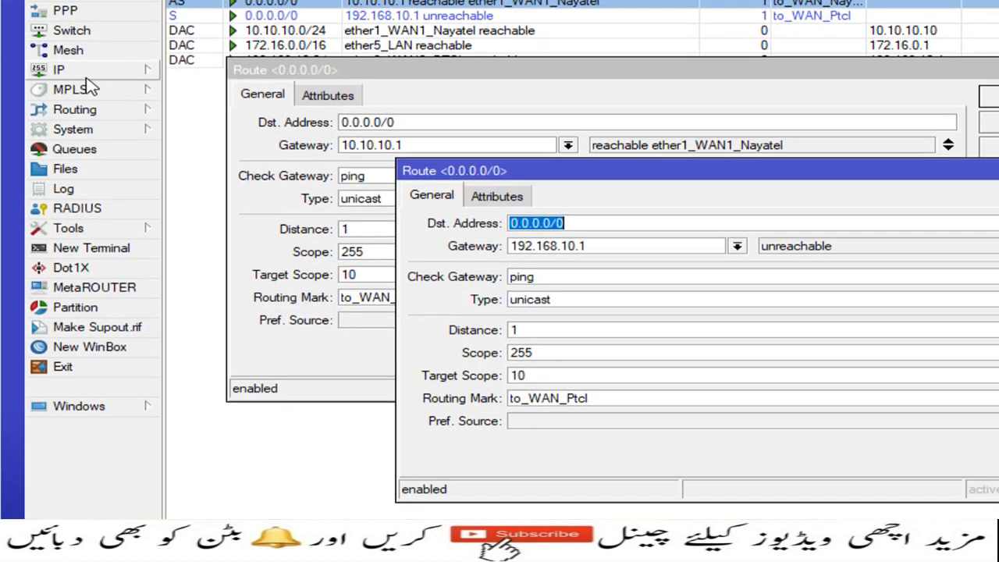
- Change the PTCL interface's IP address to 192.168.10.10/24, apply it and close the address entry
click(60, 80)
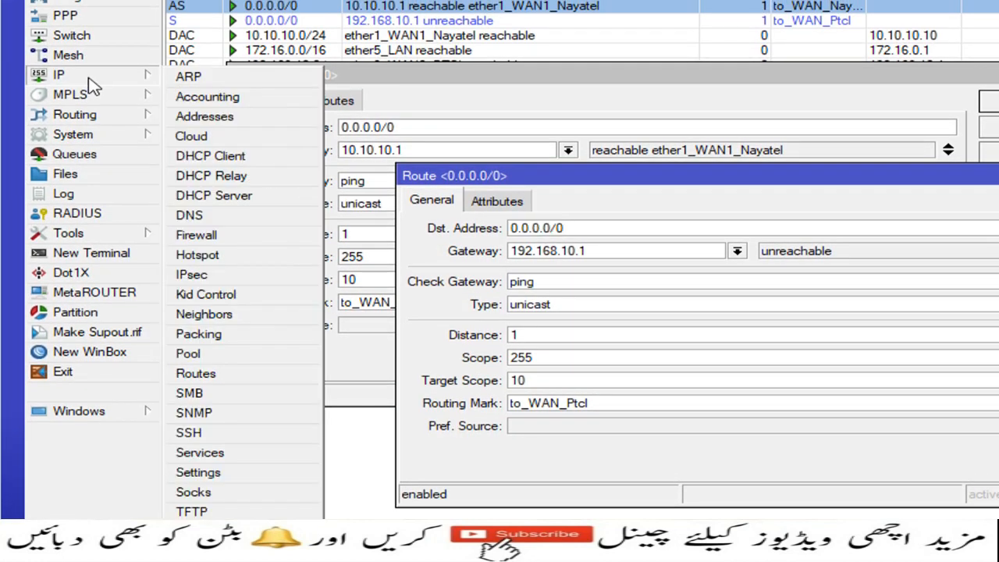
click(202, 123)
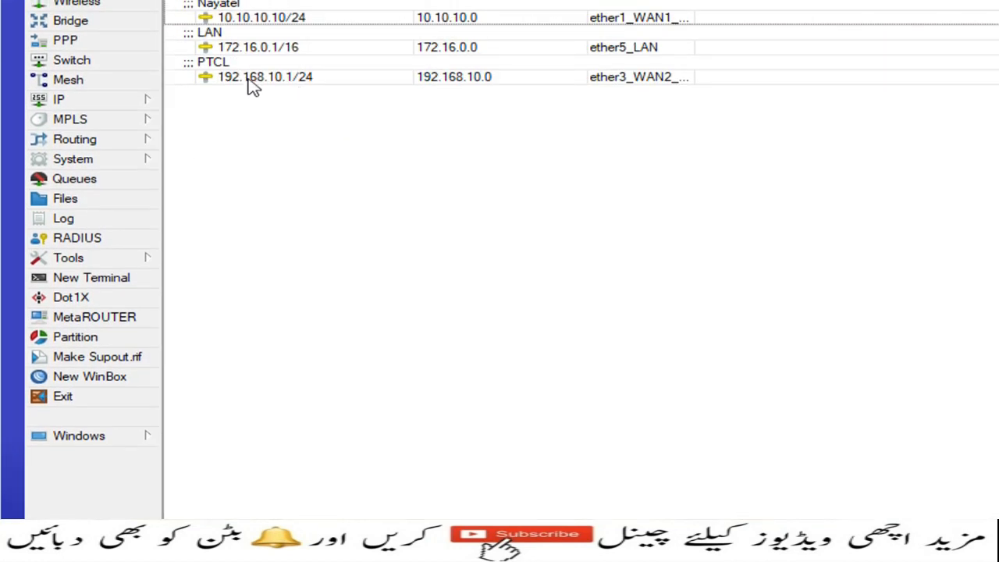
click(261, 60)
double_click(261, 79)
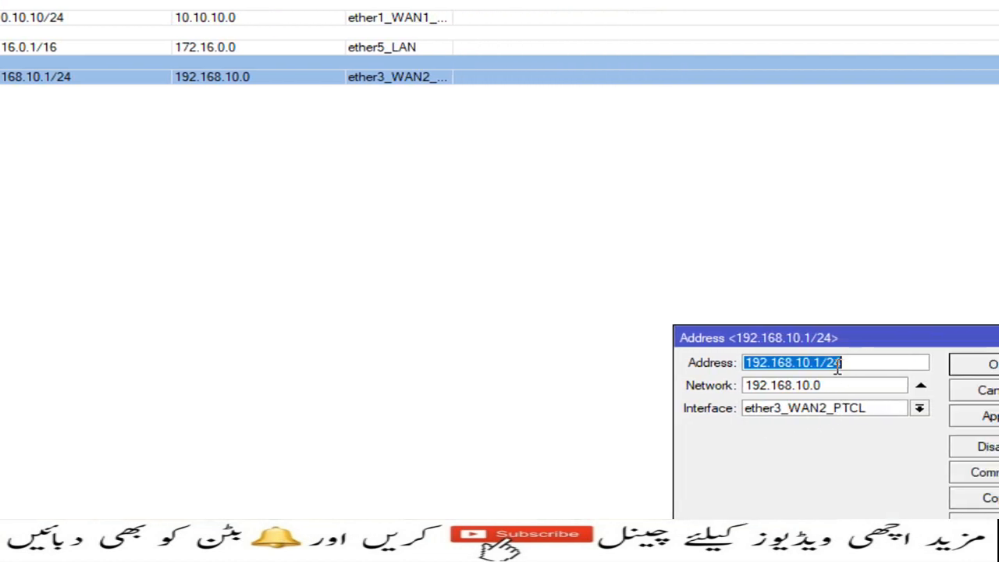
click(821, 363)
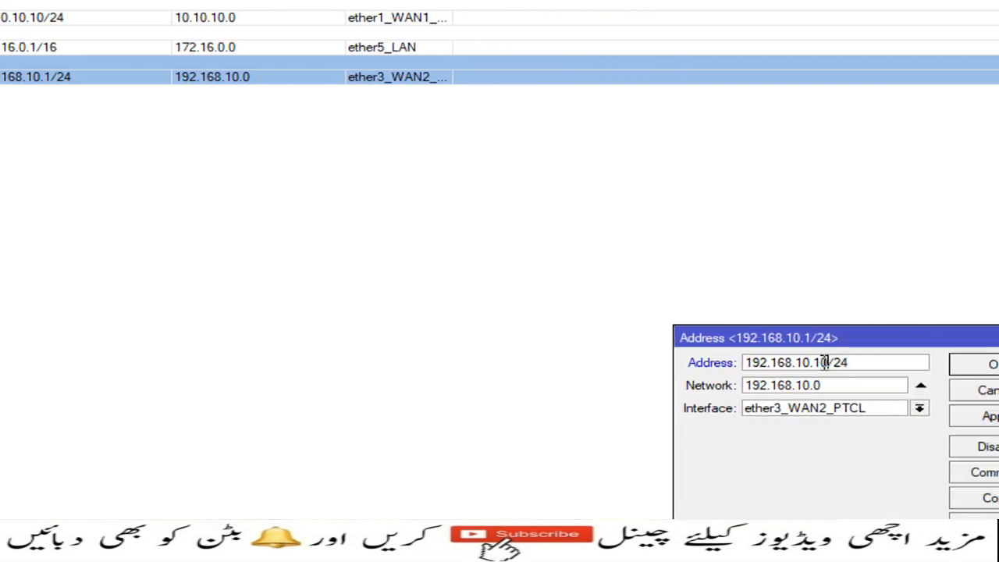
text(0)
click(990, 416)
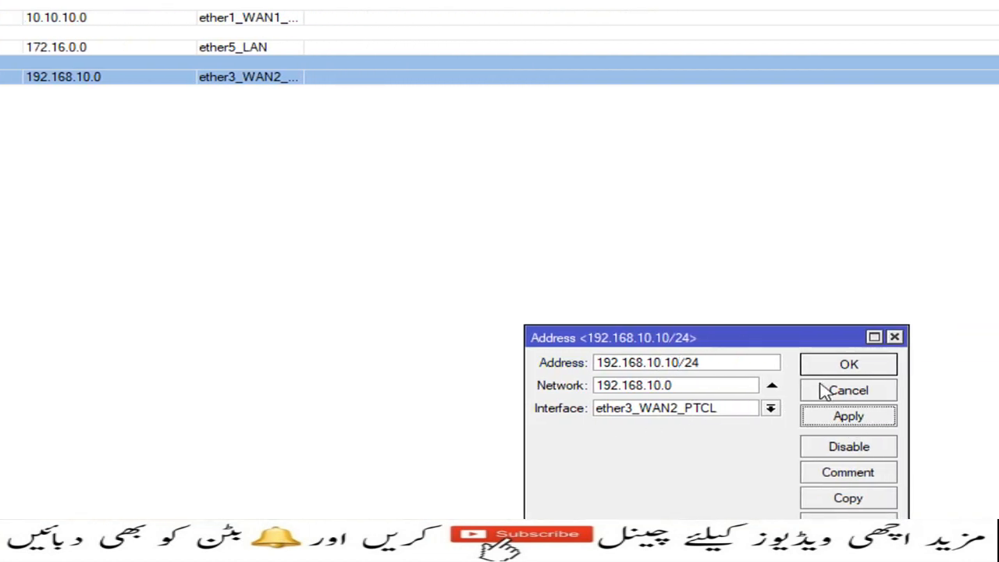
click(841, 365)
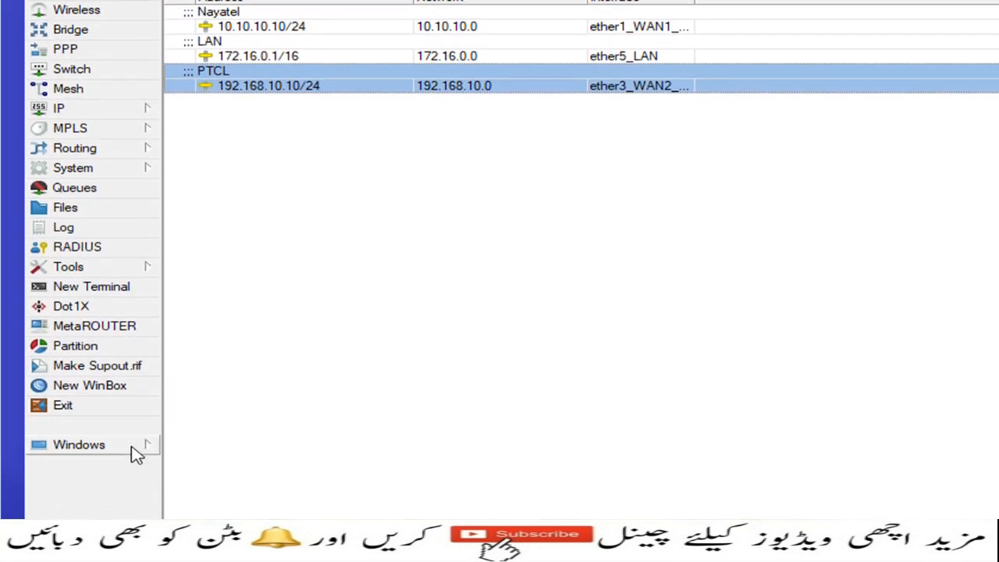
- Reopen the PTCL route, apply and close both marked default routes, and close the address list
click(132, 449)
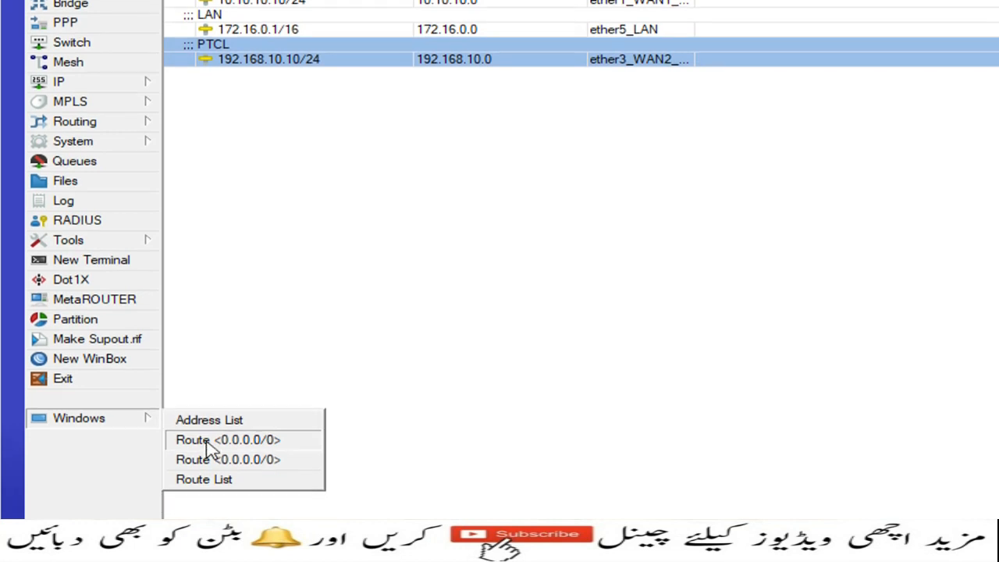
click(185, 460)
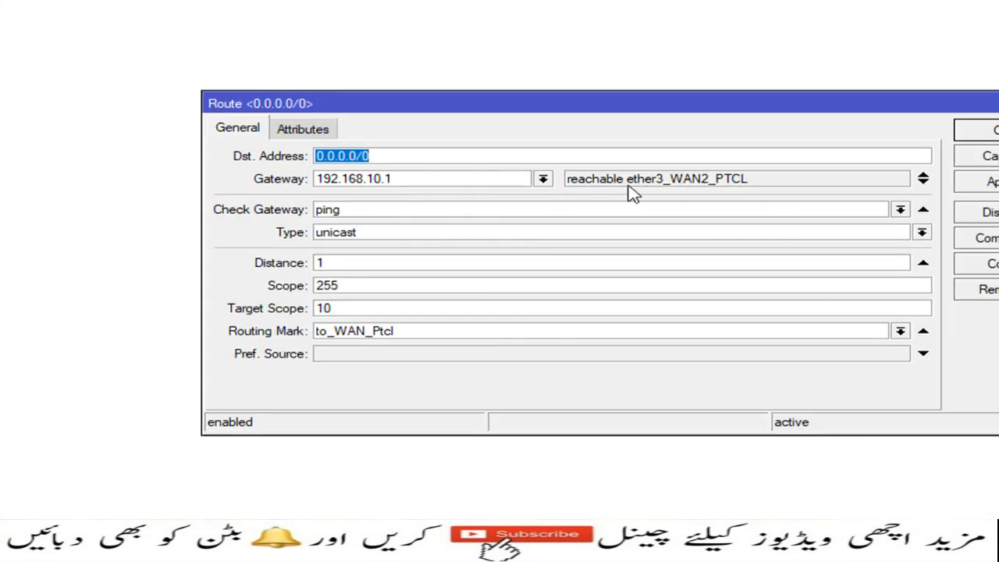
click(825, 182)
click(821, 130)
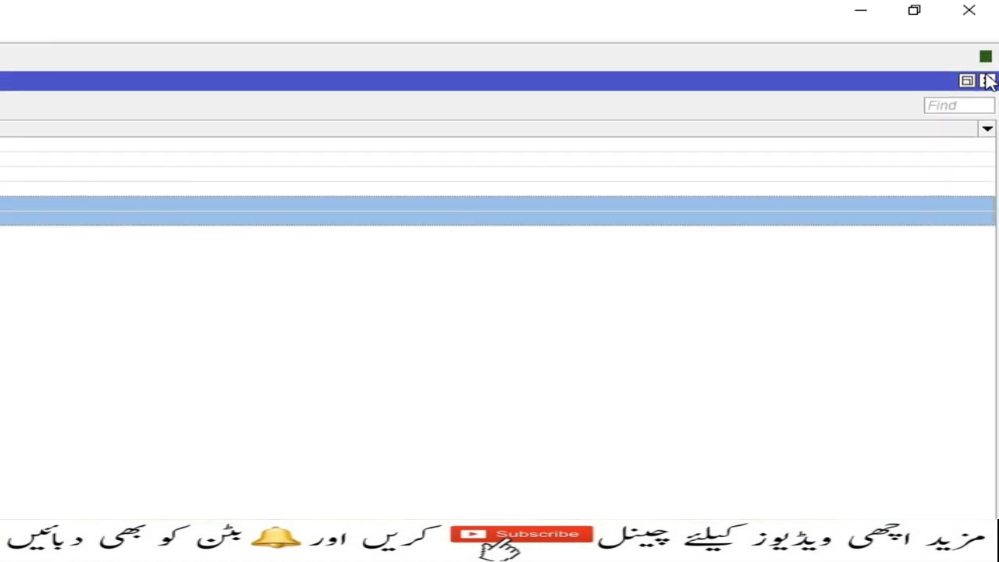
click(989, 81)
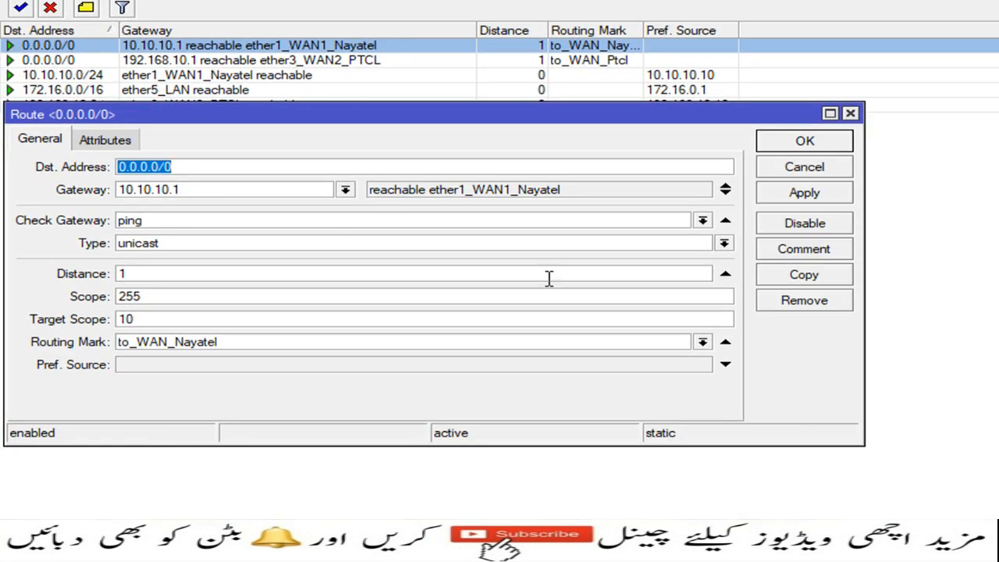
click(793, 194)
click(799, 144)
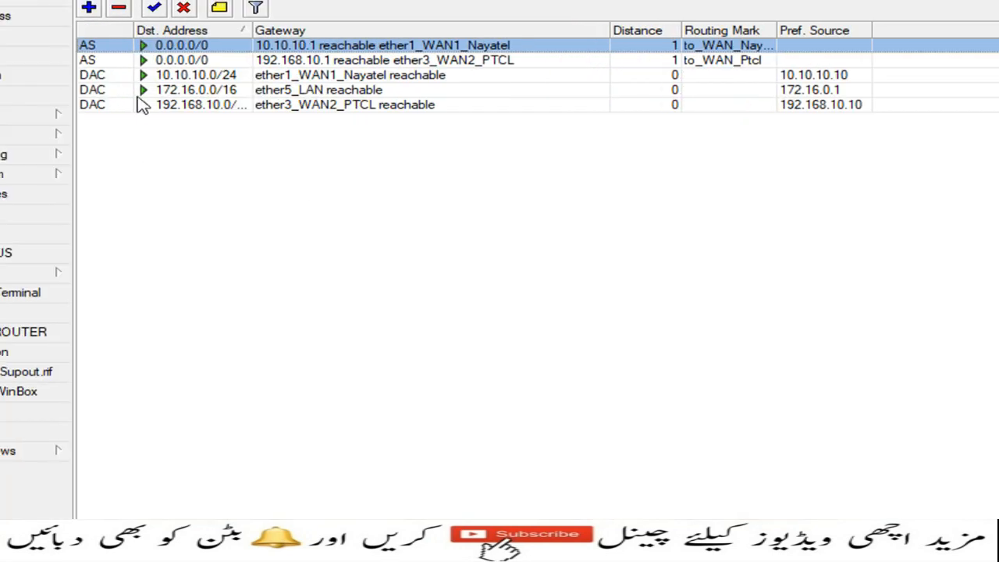
- Add an unmarked default route through gateway 10.10.10.1 with gateway check by ping, distance 1 and scope 255, and apply it
click(156, 82)
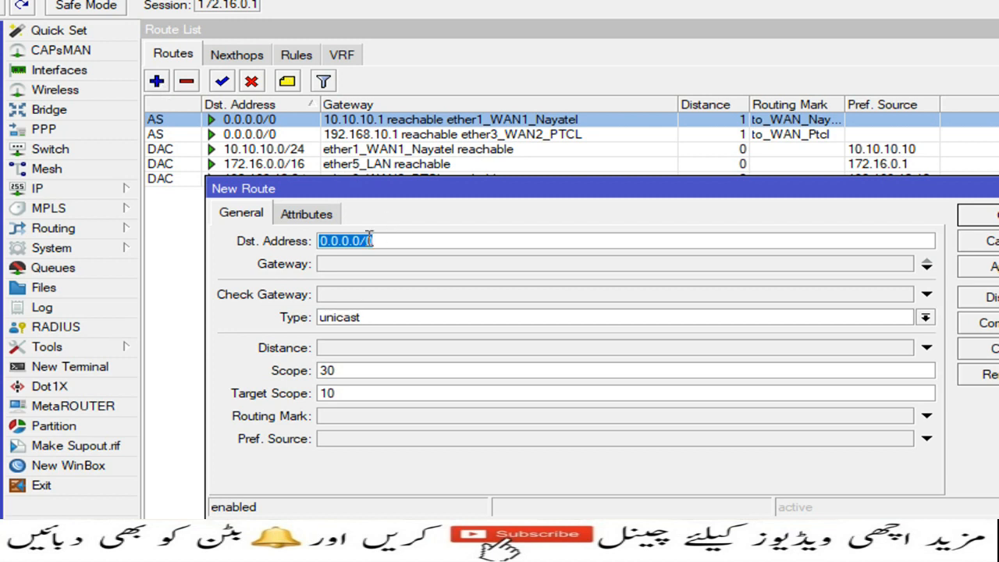
click(339, 264)
text(10.10.10.)
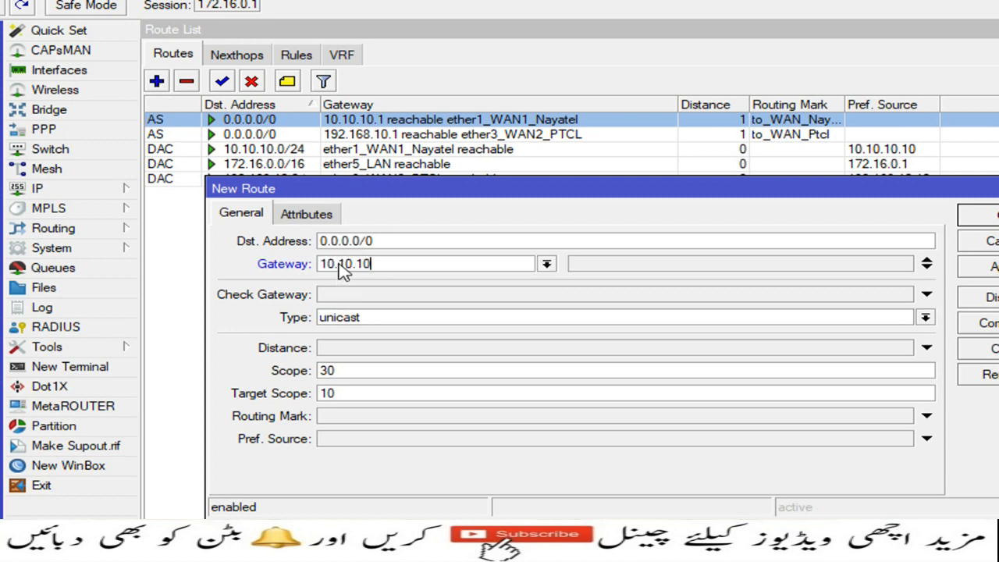
text(1)
click(324, 296)
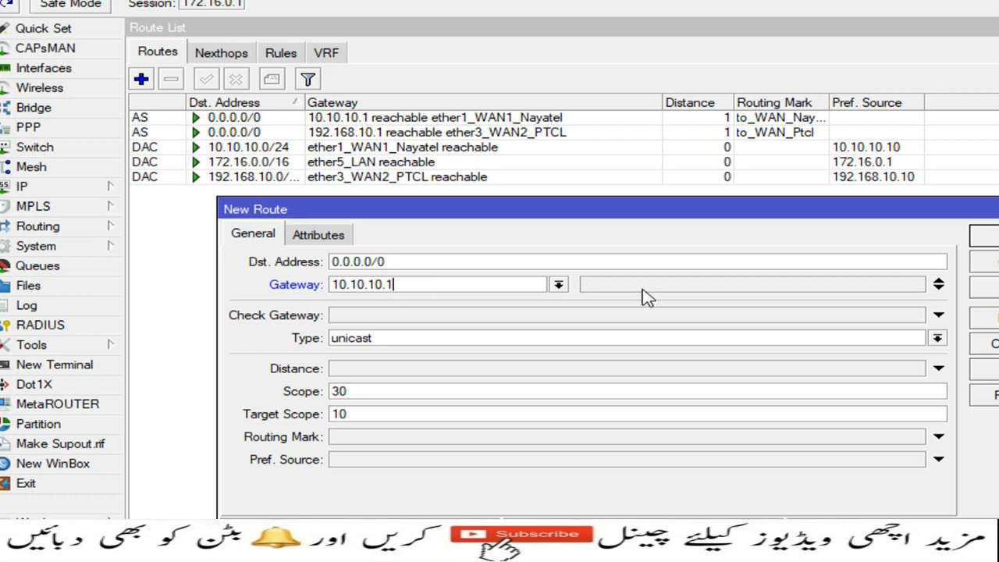
click(397, 315)
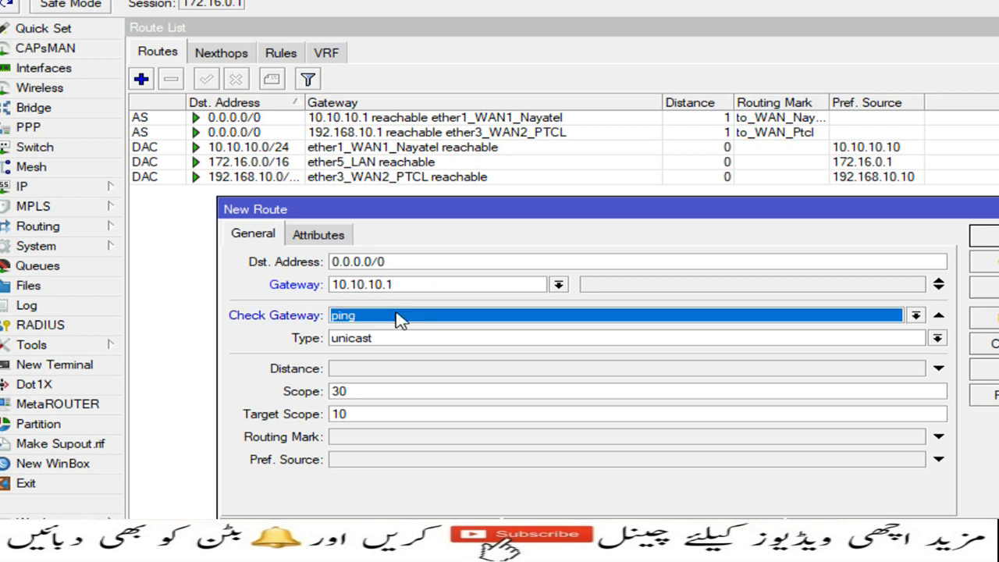
click(365, 370)
click(365, 391)
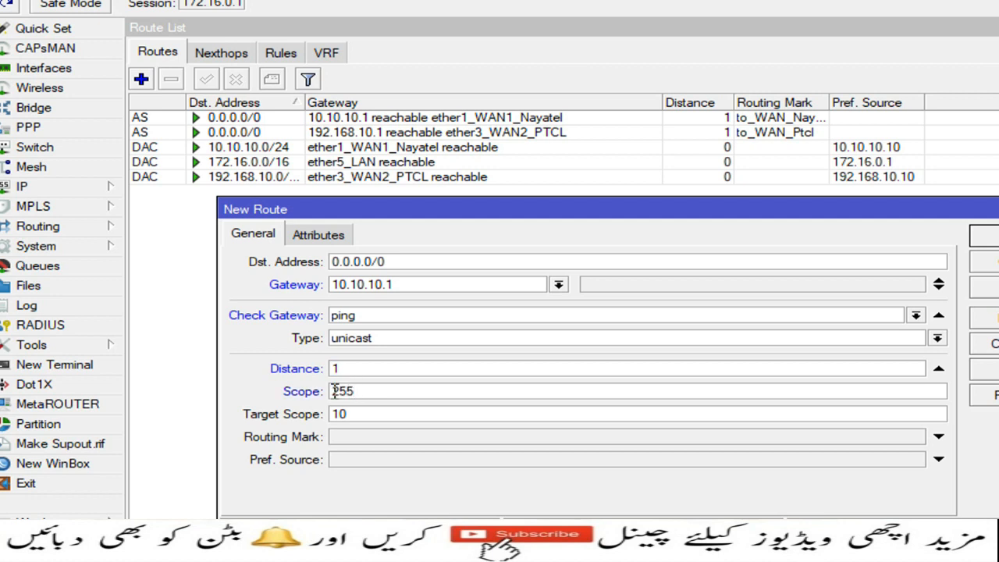
click(855, 288)
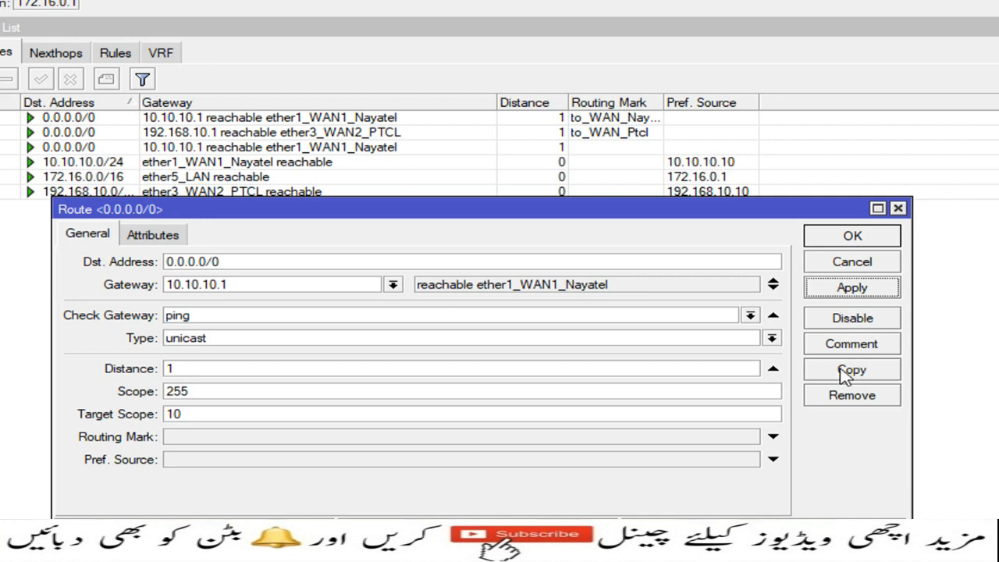
- Copy the unmarked default route, set the copy's gateway to 192.168.10.1 and distance to 2, apply it and close both routes
click(842, 372)
click(282, 307)
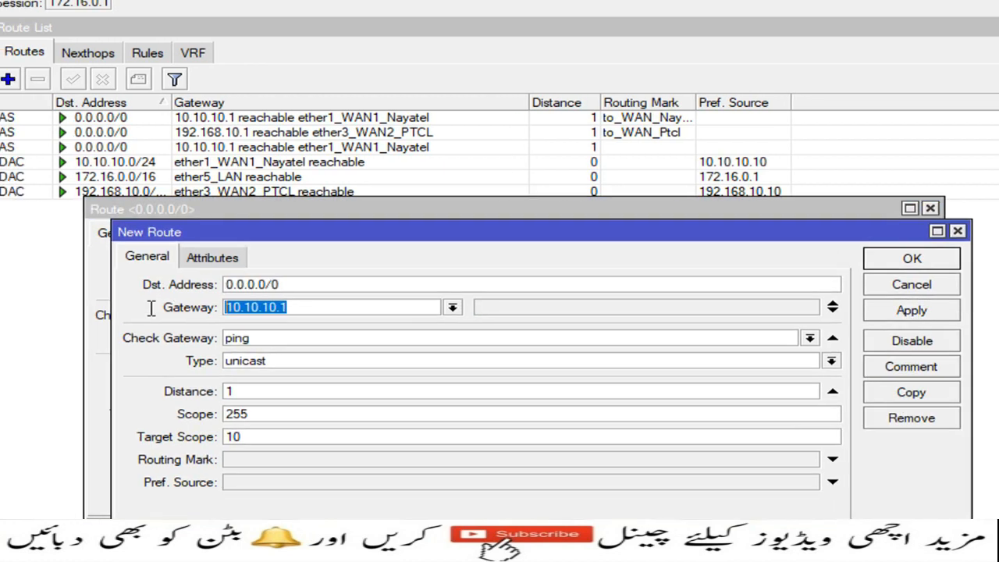
text(192.168.10)
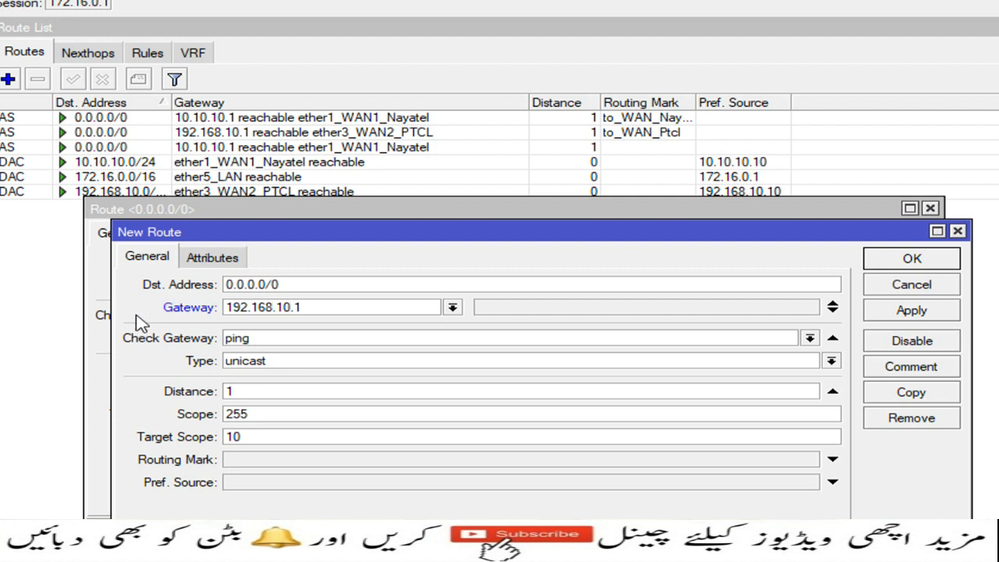
drag(265, 393, 239, 393)
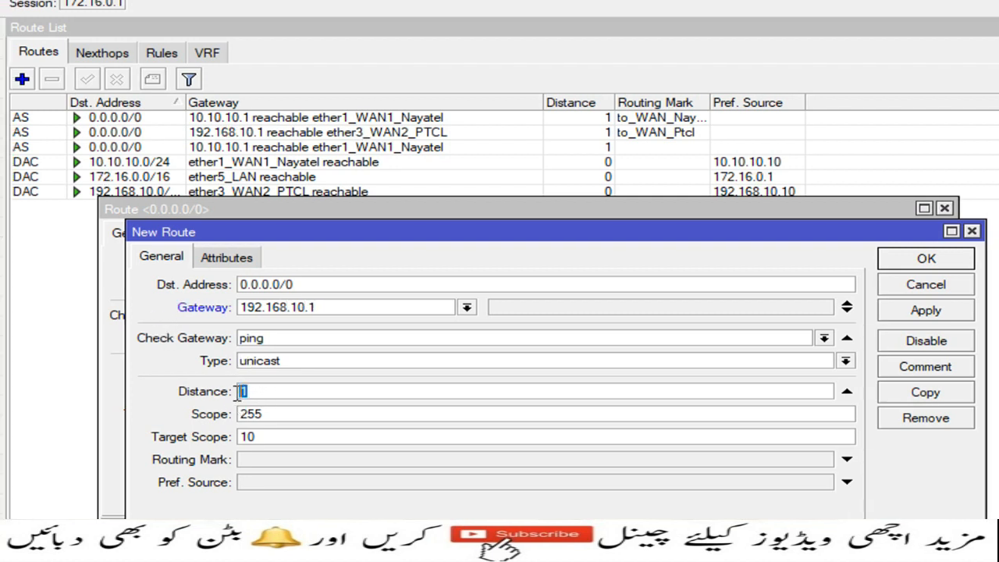
click(941, 313)
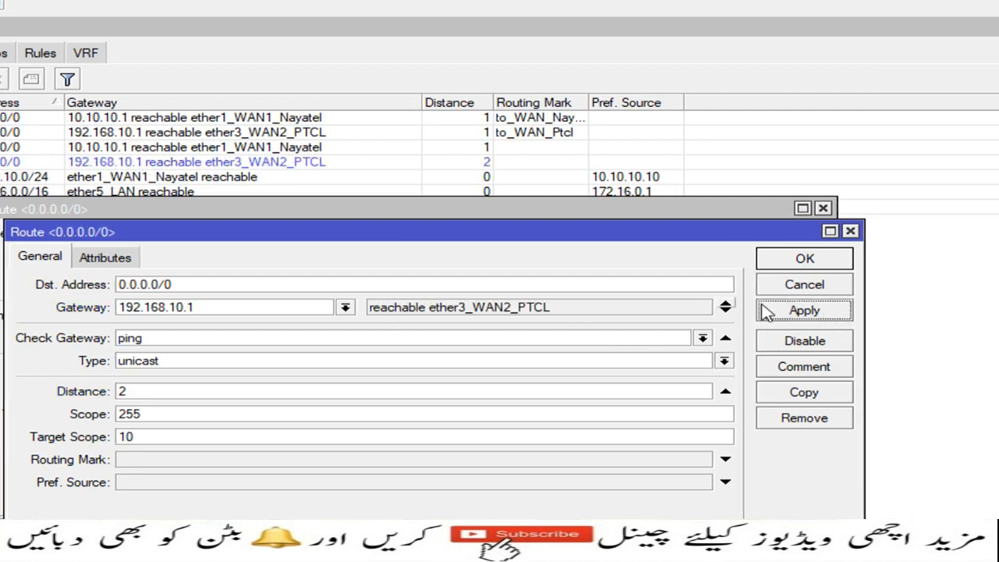
click(802, 266)
click(801, 241)
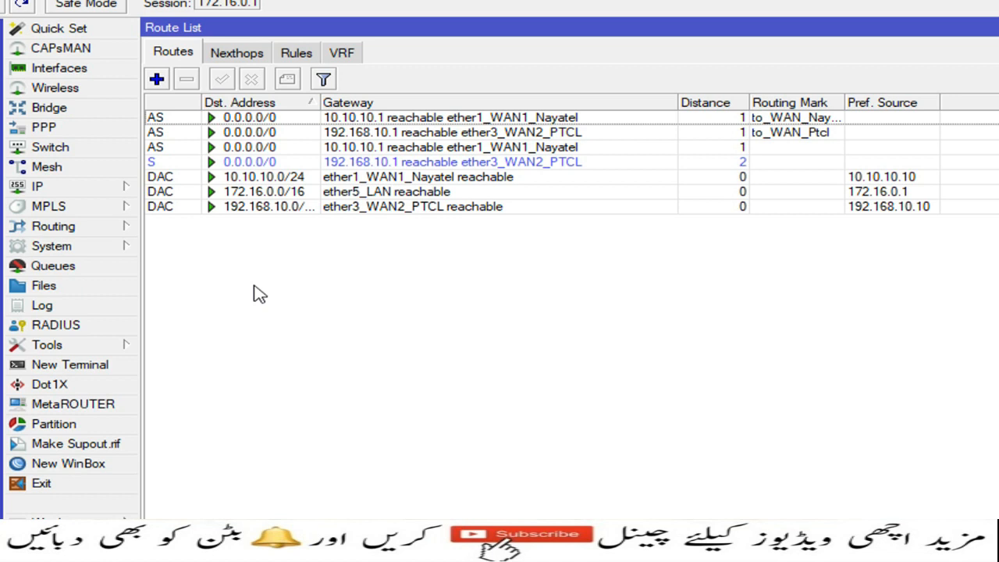
- Open the hotspot servers and remove the disabled hotspot1 server
click(114, 190)
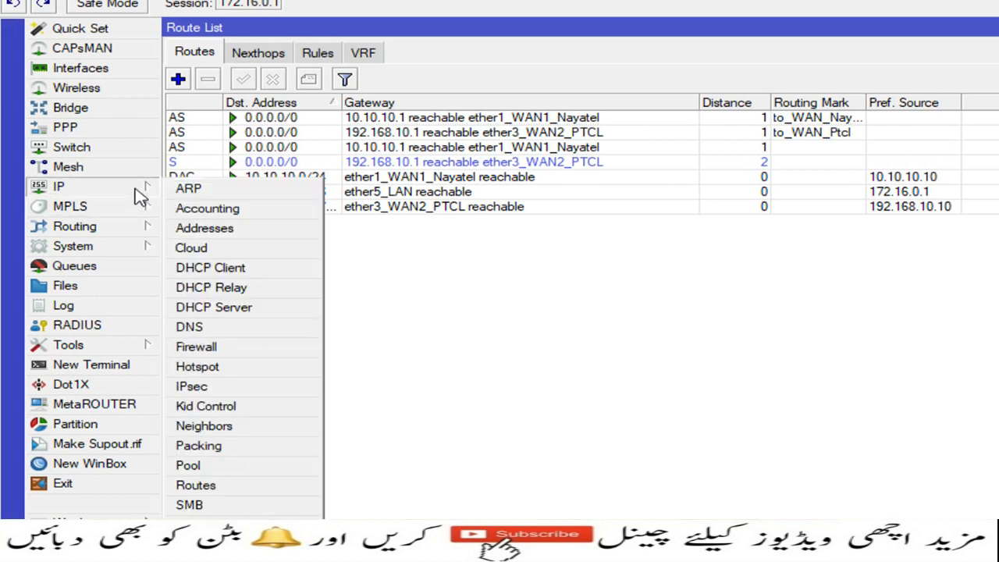
click(249, 369)
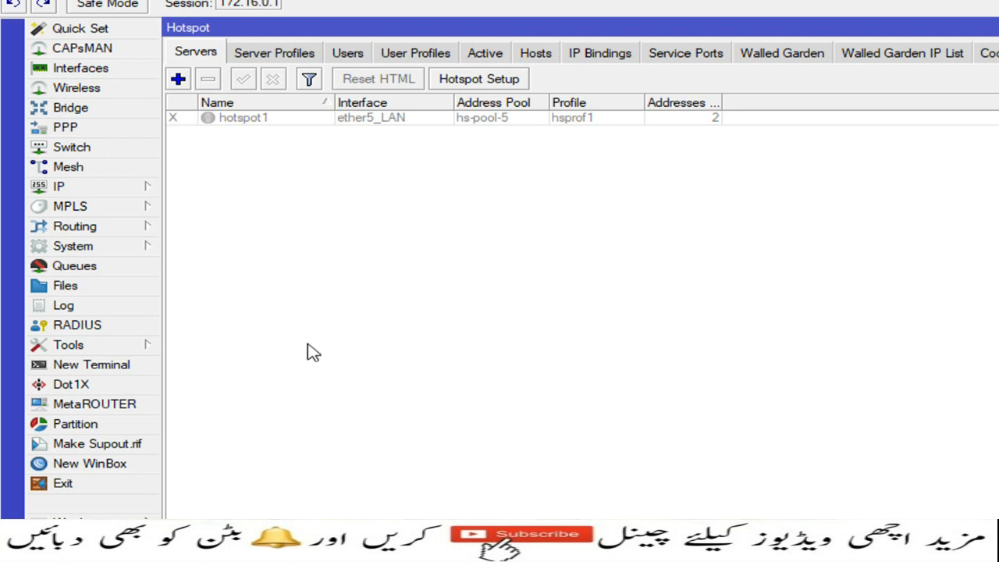
click(263, 120)
click(210, 80)
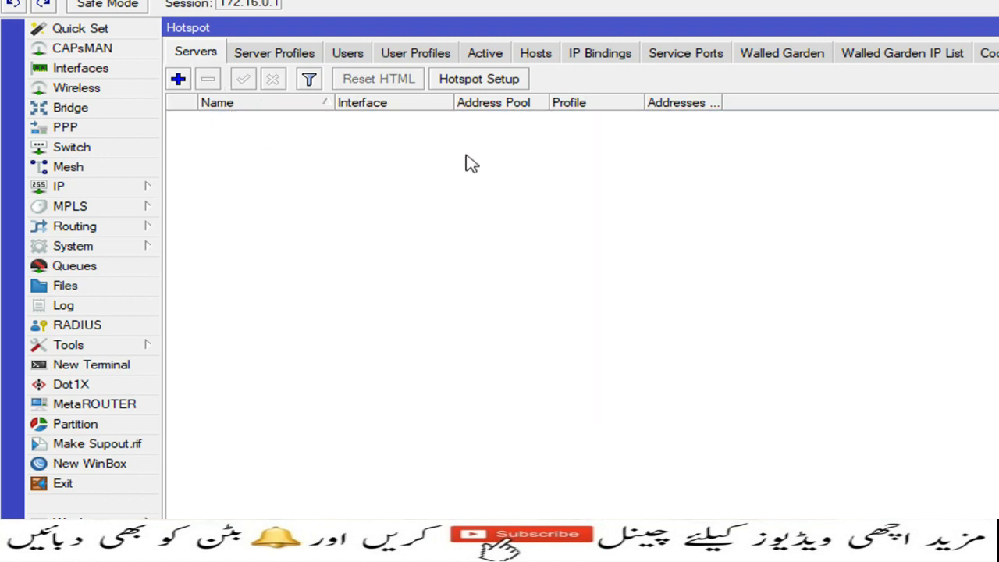
- Start the Hotspot Setup wizard and choose ether5_LAN as the hotspot interface
click(484, 86)
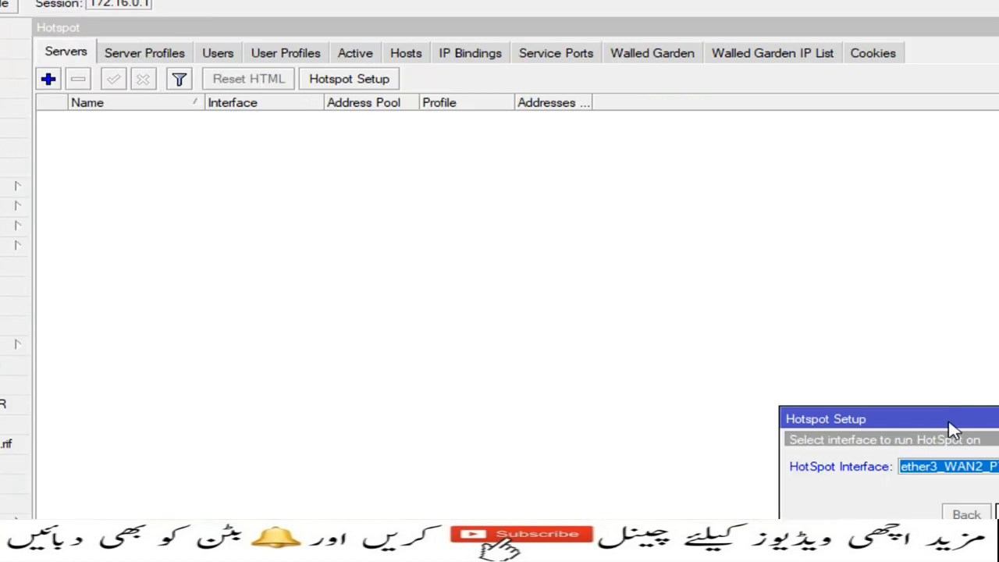
drag(818, 412, 364, 173)
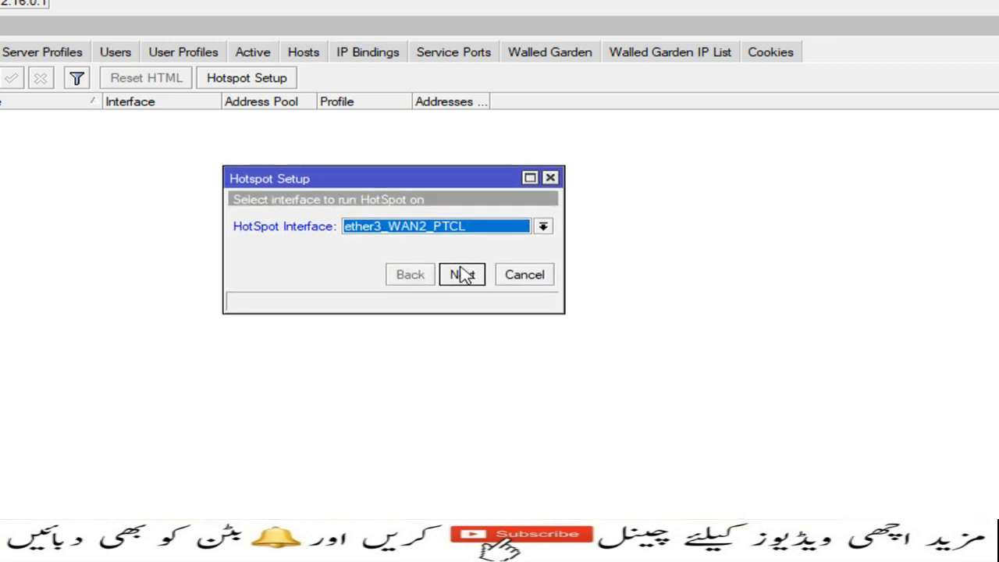
click(542, 228)
click(406, 294)
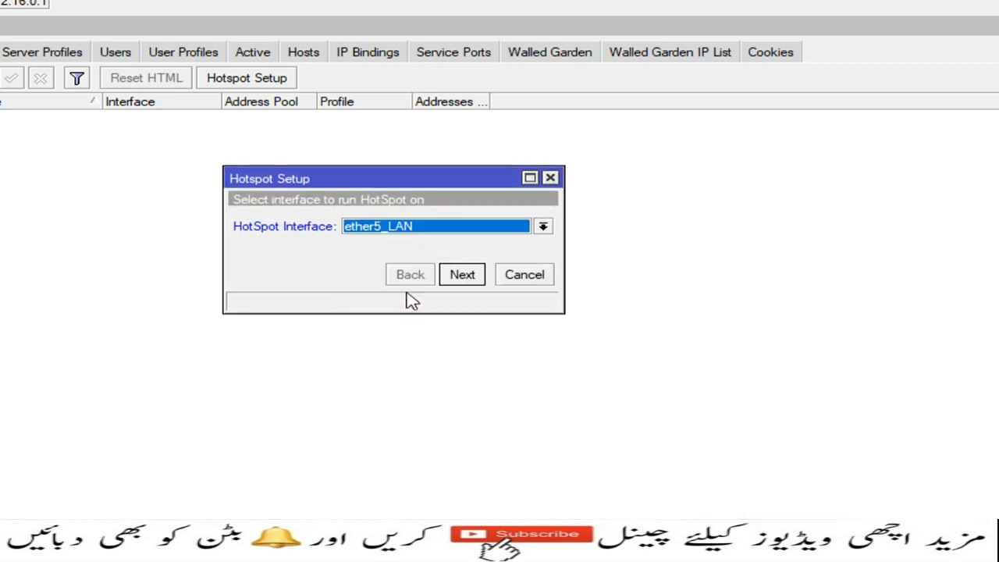
click(464, 278)
- Accept the hotspot address pool, keep the SSL certificate as none, and set the DNS name to abc.net
click(464, 278)
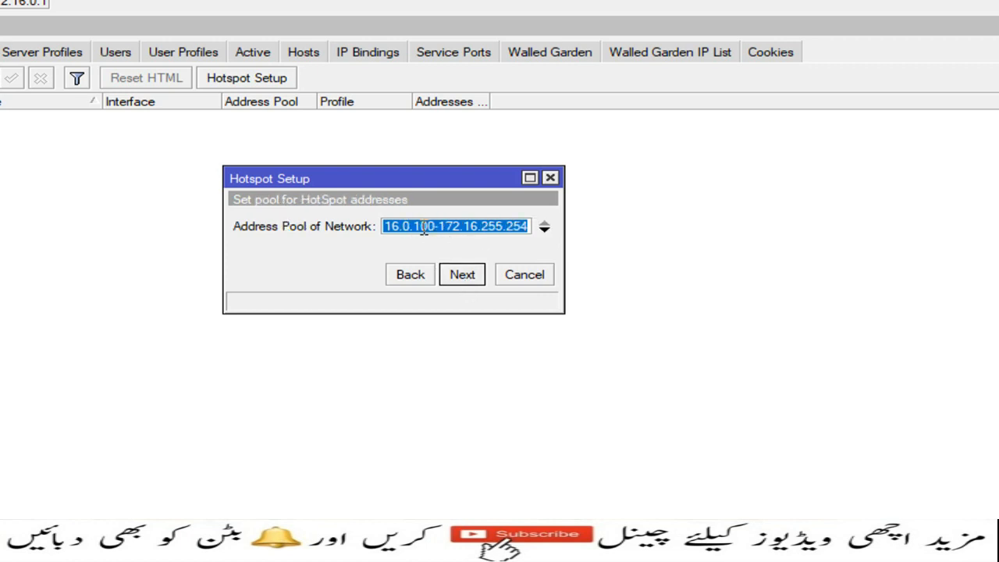
click(462, 276)
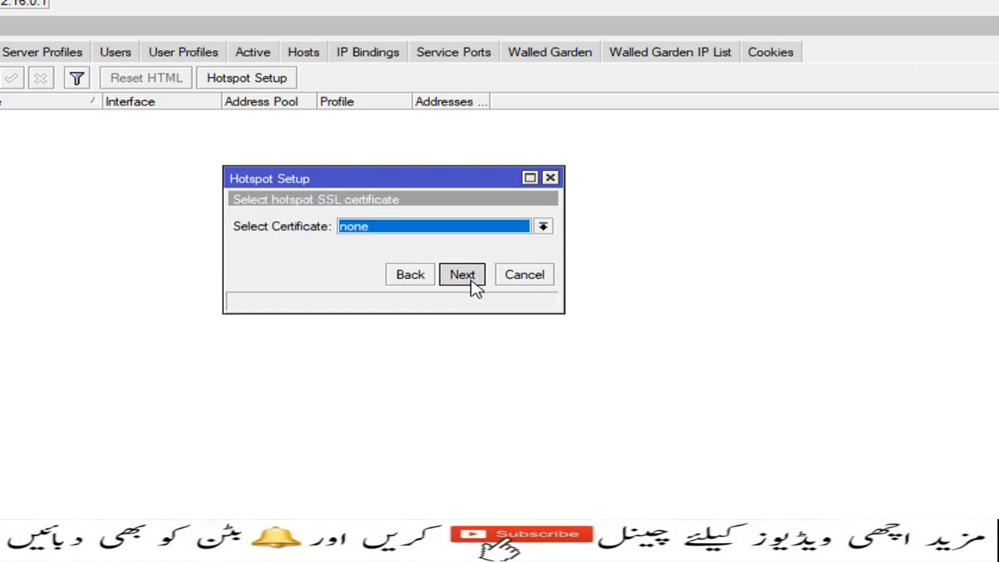
click(472, 280)
click(471, 279)
click(473, 284)
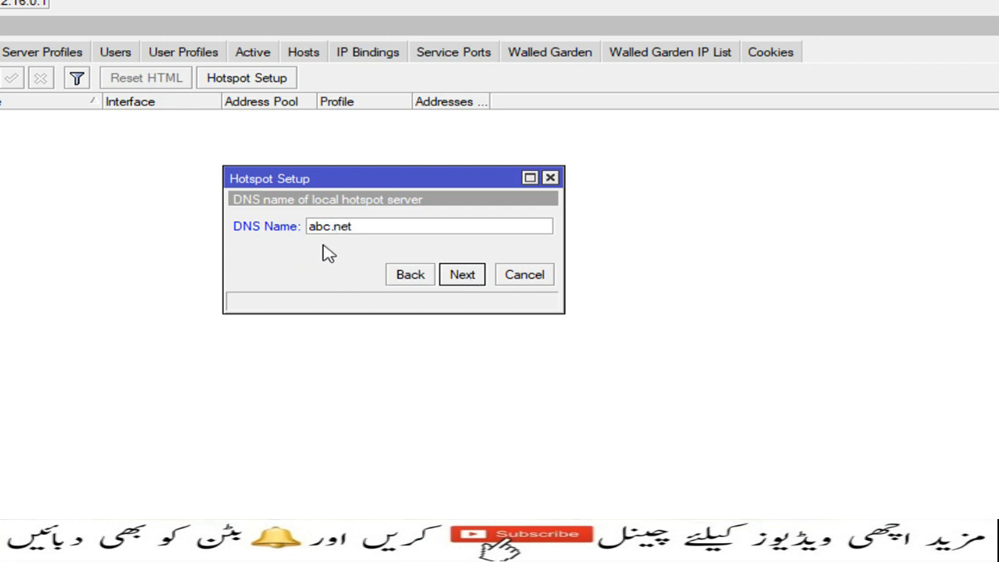
click(459, 281)
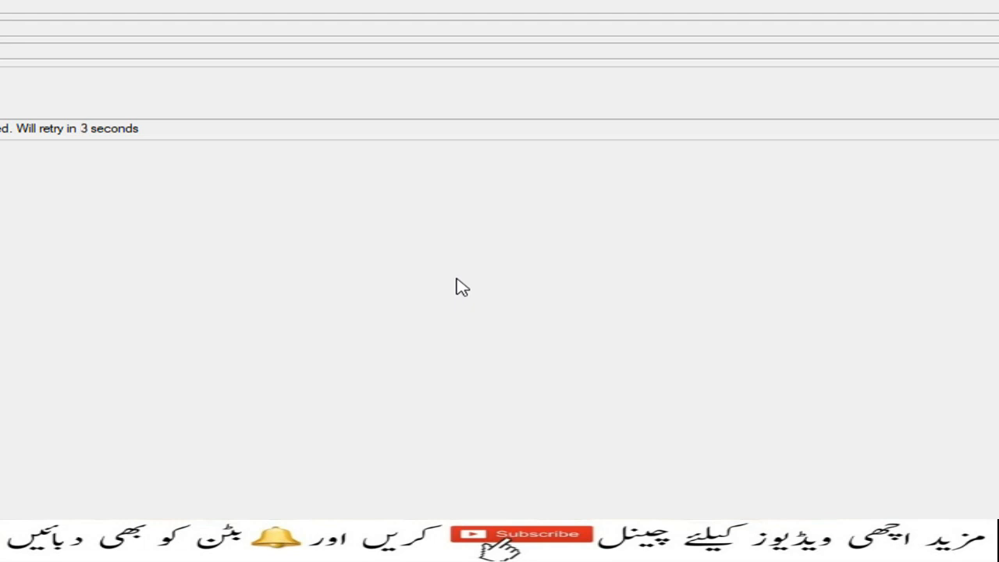
- Cancel the dropped session and reconnect to the MikroTik router using its MAC address from the neighbor list
click(877, 89)
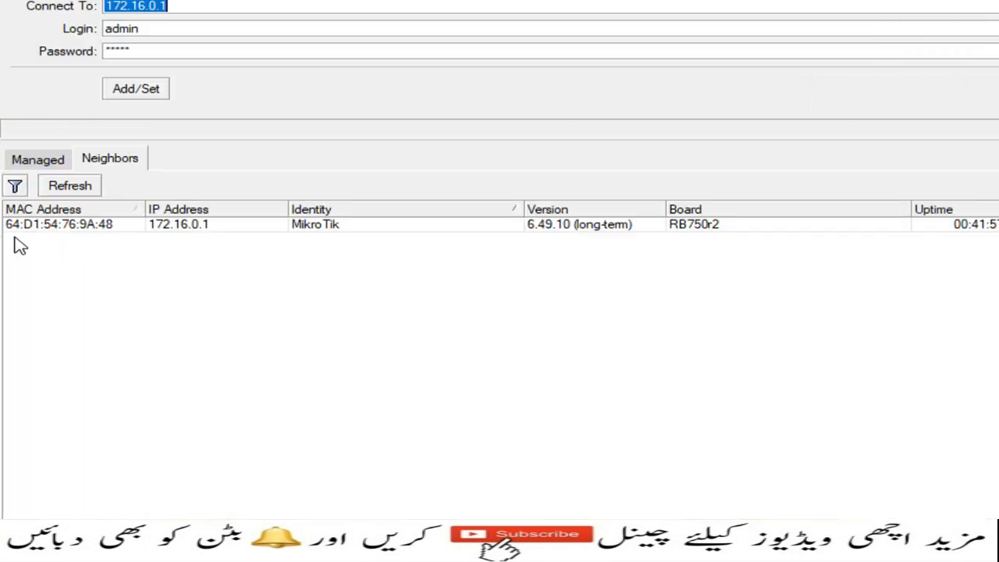
click(89, 224)
click(796, 89)
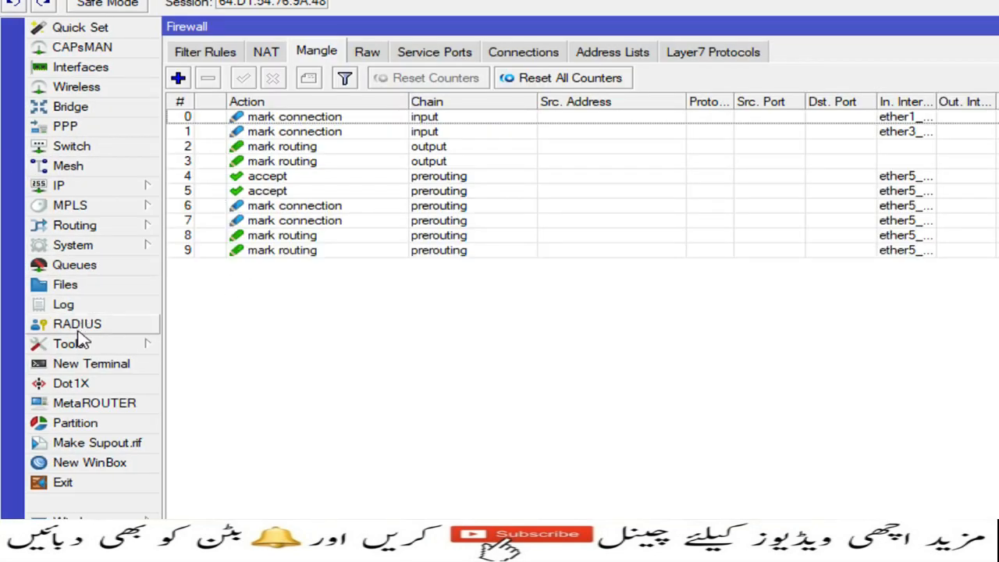
- Open the hotspot servers again and disable the hotspot1 server on ether5_LAN
click(100, 188)
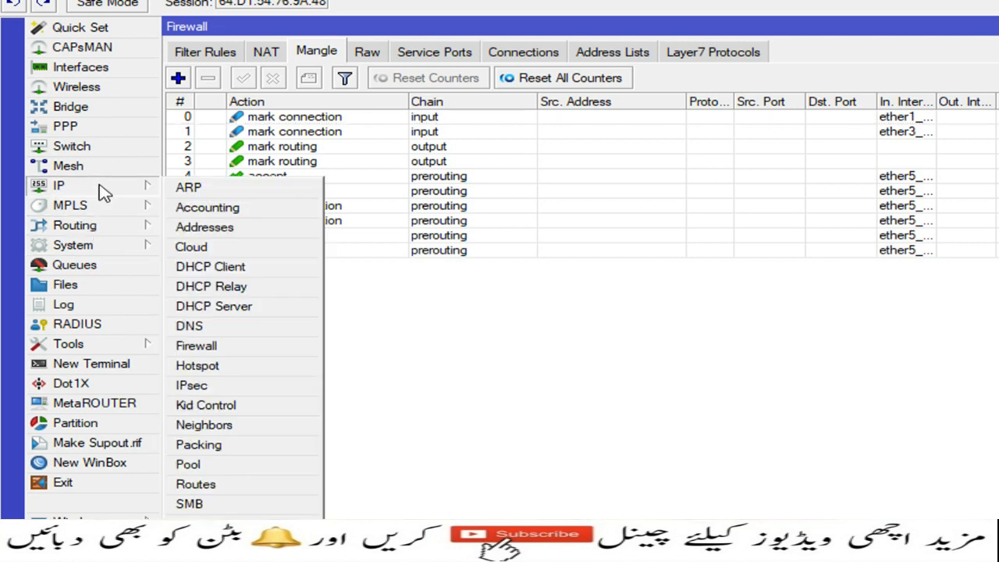
click(223, 366)
click(725, 398)
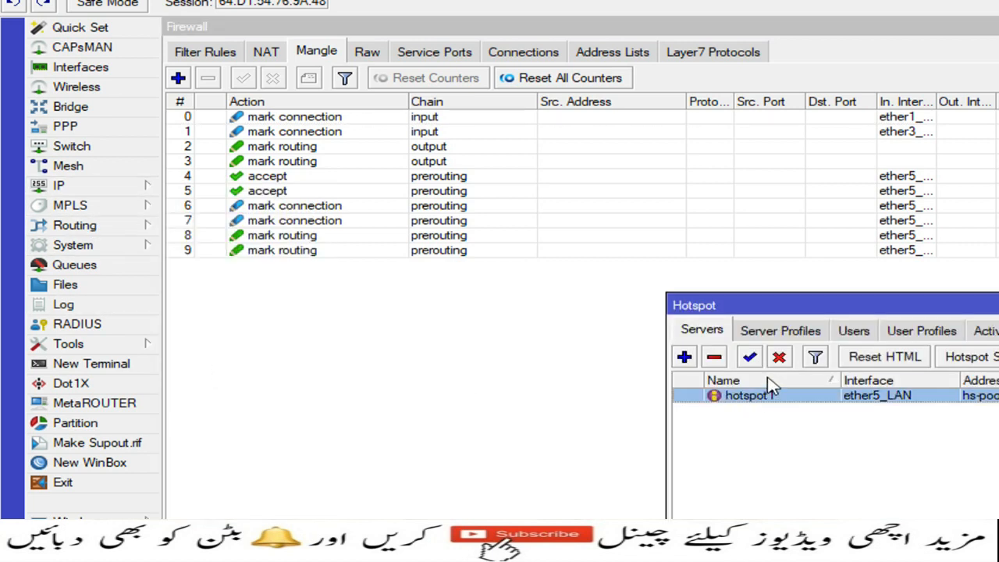
click(779, 357)
drag(834, 306, 354, 137)
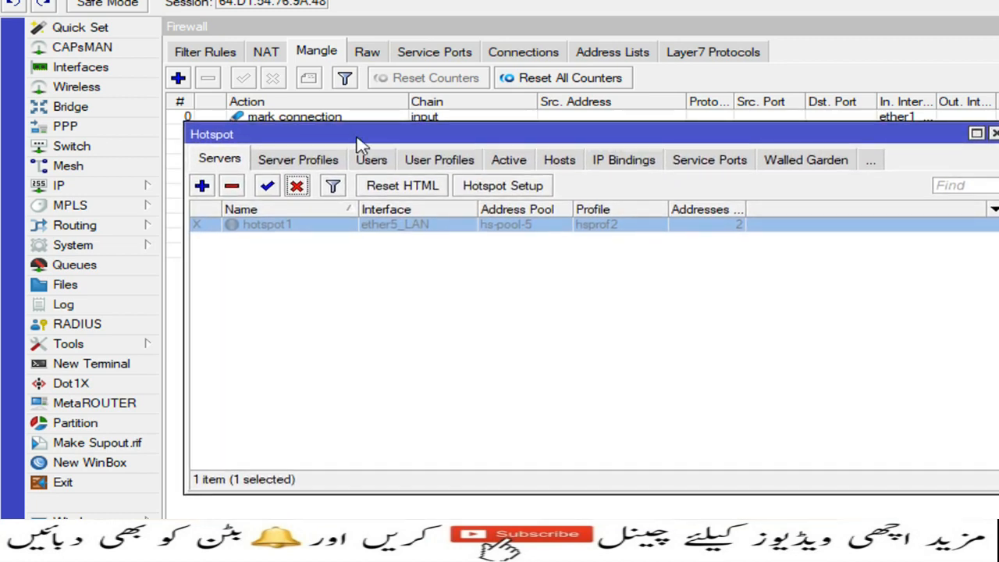
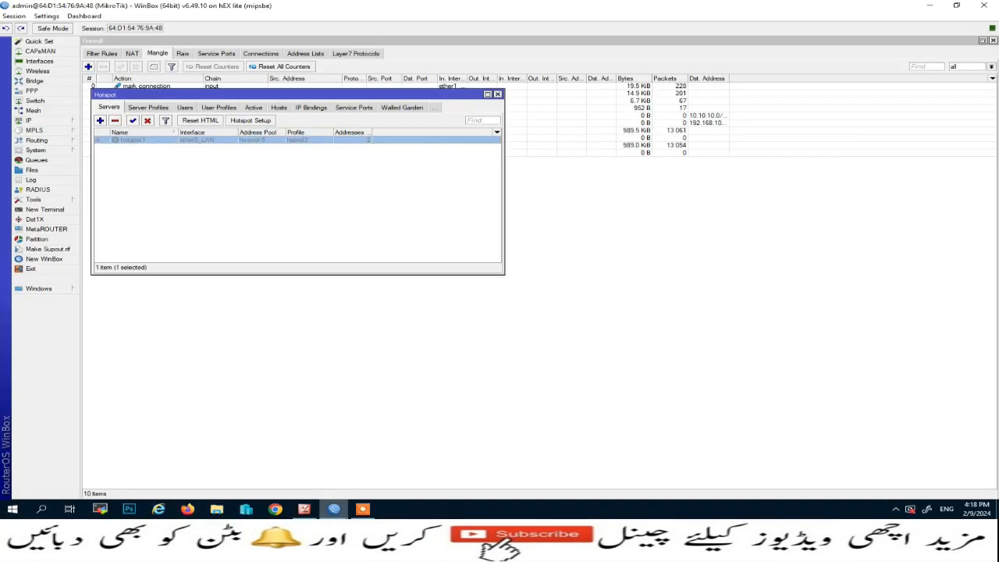
- Switch to Picture Manager to view the load balancing diagrams, then return to WinBox
click(304, 509)
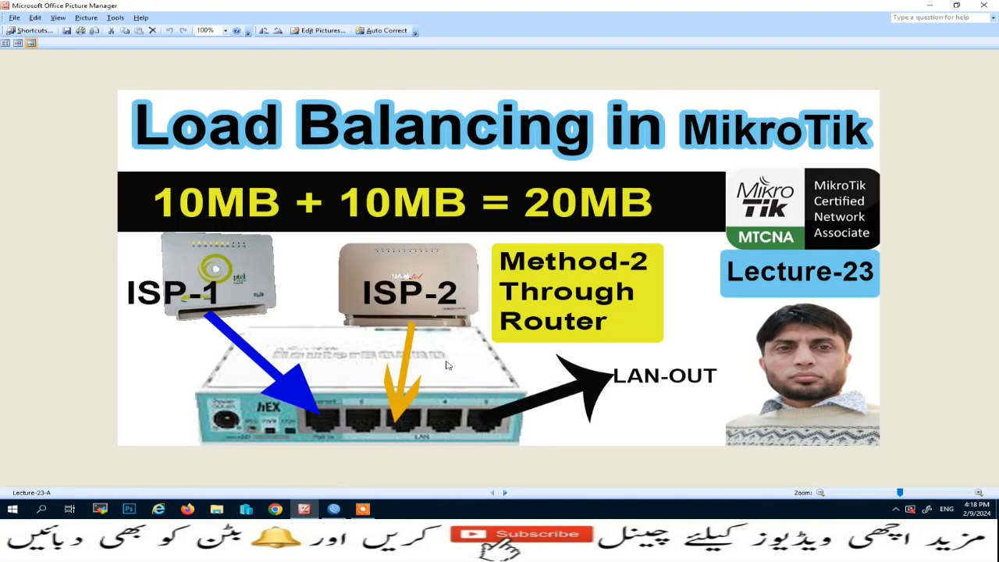
key(Right)
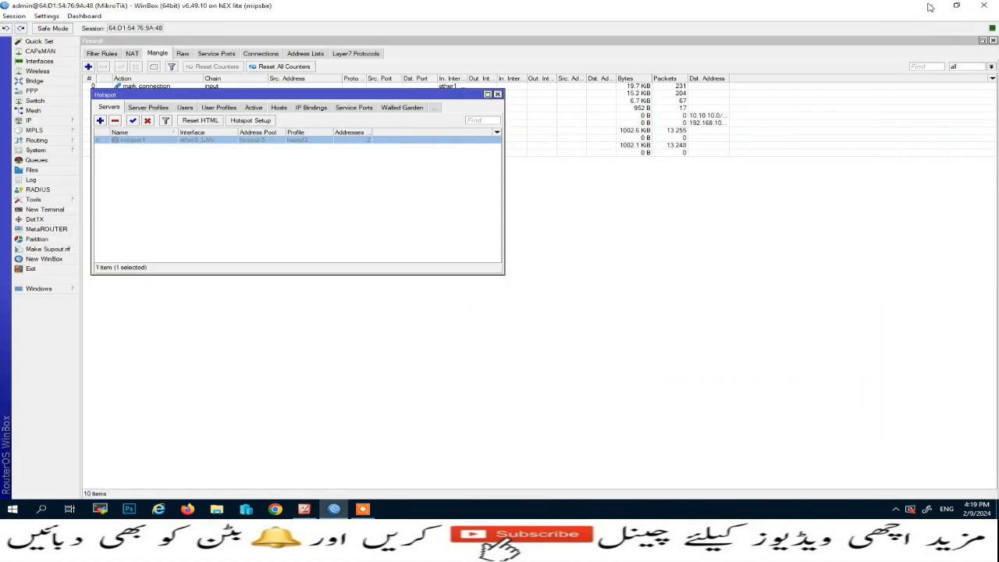
click(930, 6)
- Close the open Hotspot, Firewall, Mangle Rule, Route List and Terminal windows
click(497, 95)
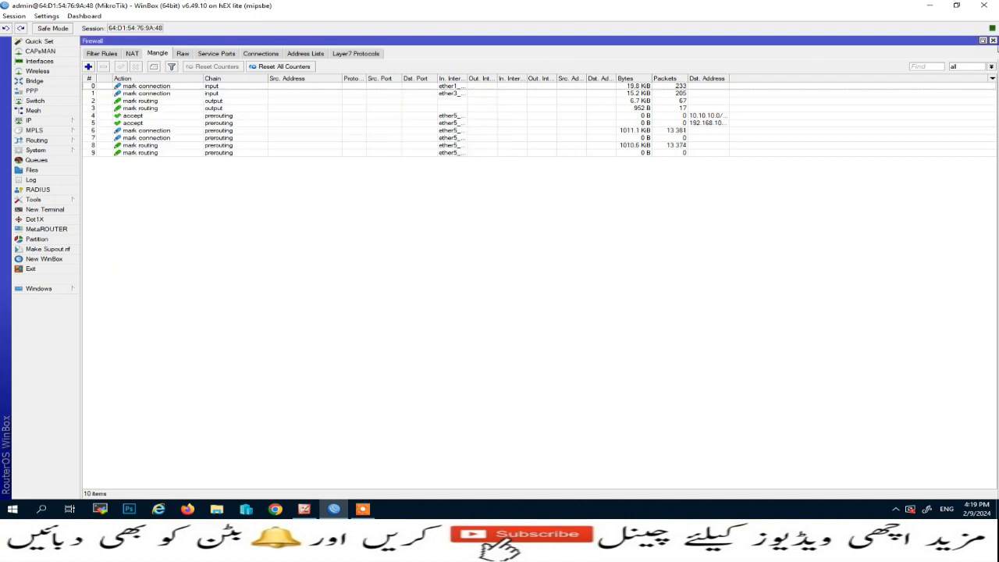
click(993, 40)
click(487, 110)
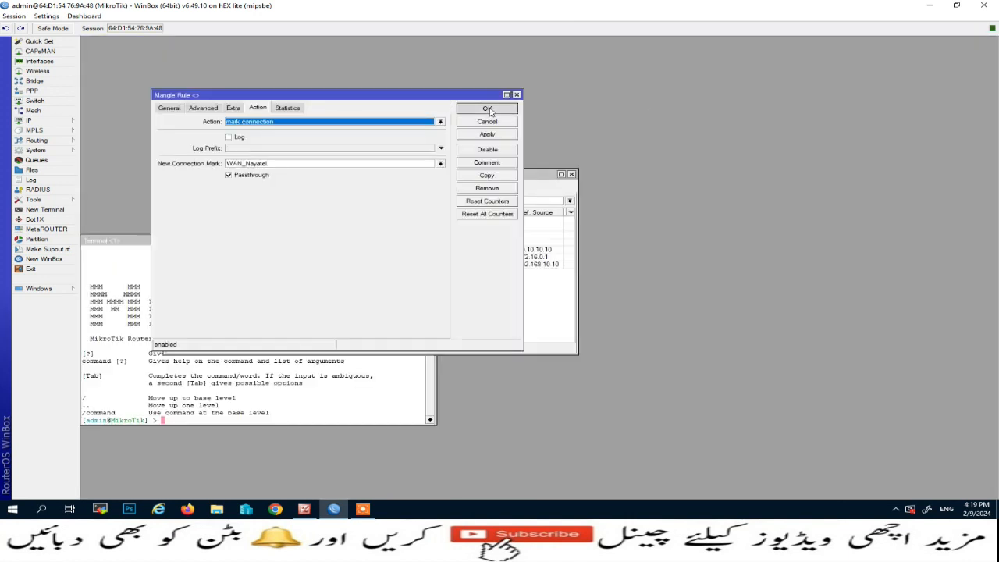
click(572, 174)
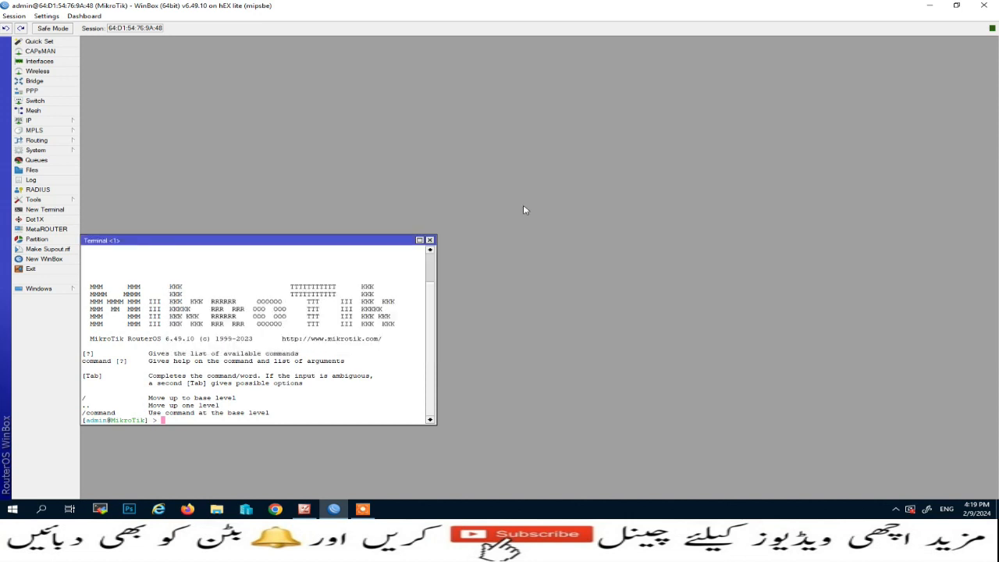
click(430, 241)
- Open the interface list and display the traffic graphs of ether1_WAN1_Nayatel in its own repositioned window
click(31, 62)
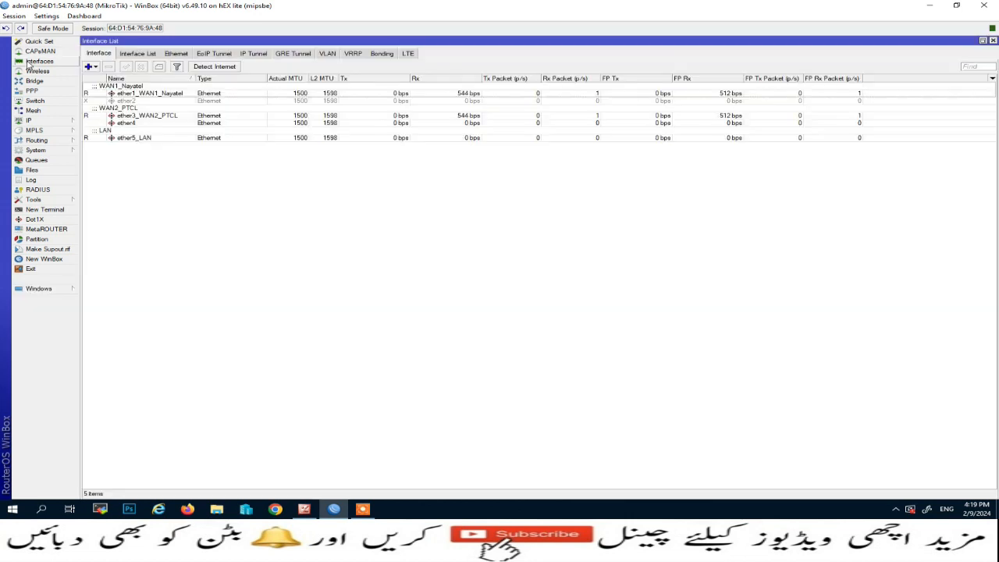
double_click(123, 94)
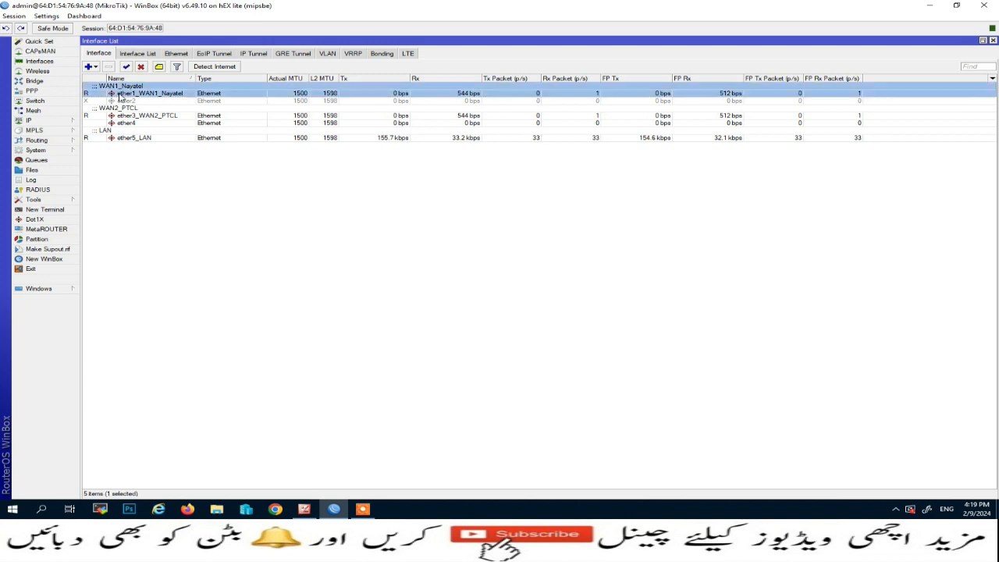
click(372, 282)
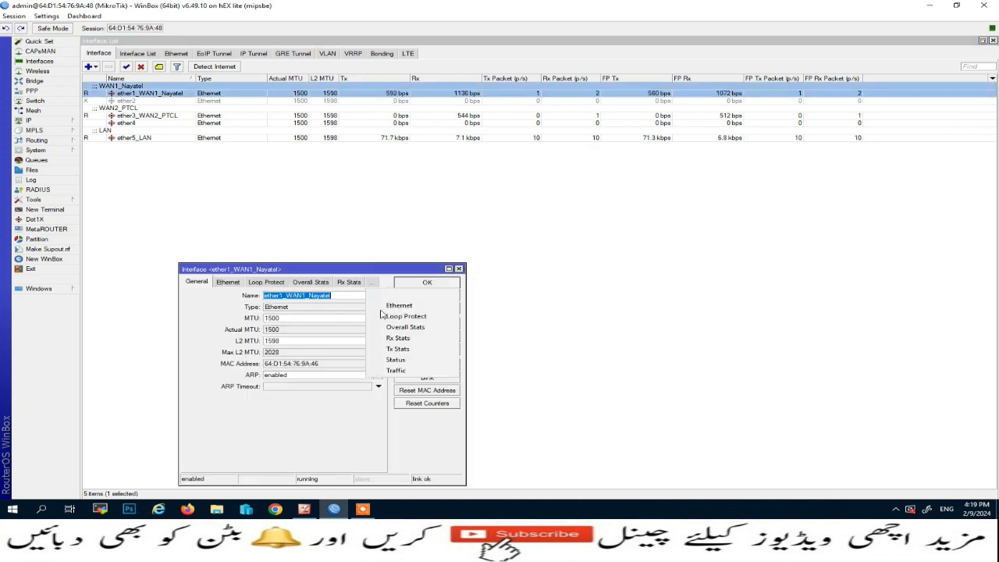
click(416, 372)
drag(304, 273, 211, 266)
- Display the traffic graphs of ether3_WAN2_PTCL and move the window clear of the Nayatel one
double_click(138, 115)
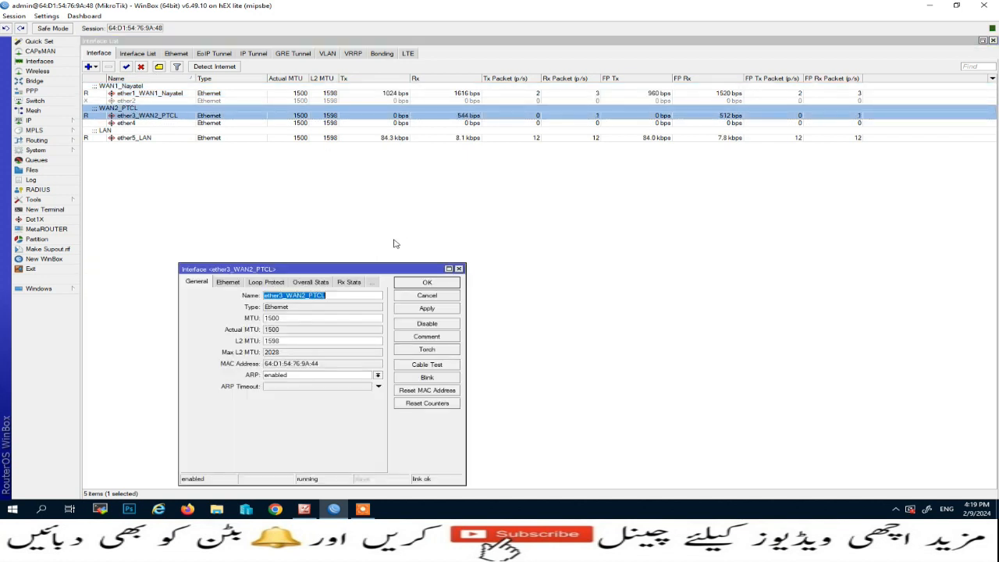
click(376, 282)
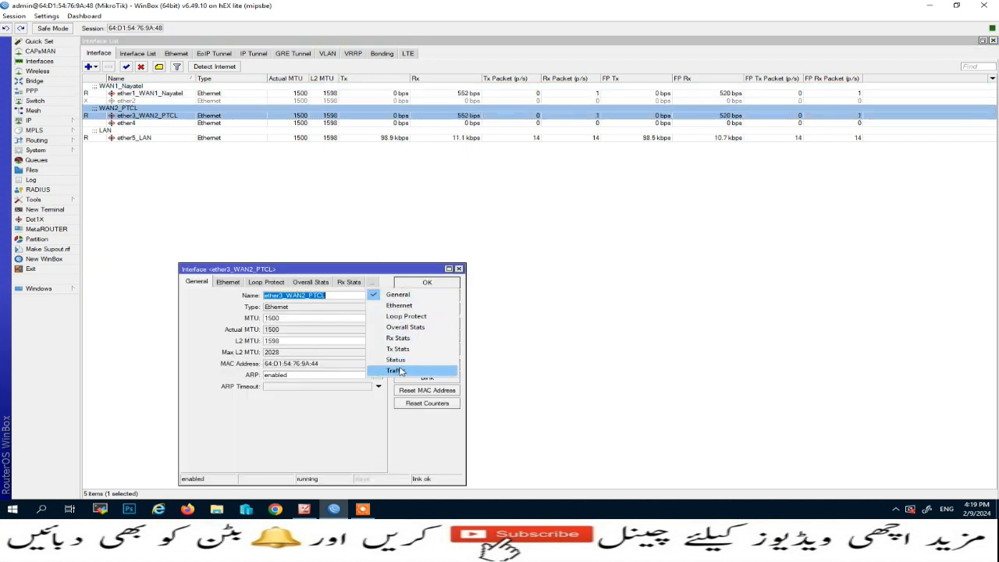
click(398, 370)
drag(344, 269, 512, 271)
- Display the traffic graphs of ether5_LAN and move the window away from the two WAN windows
double_click(125, 138)
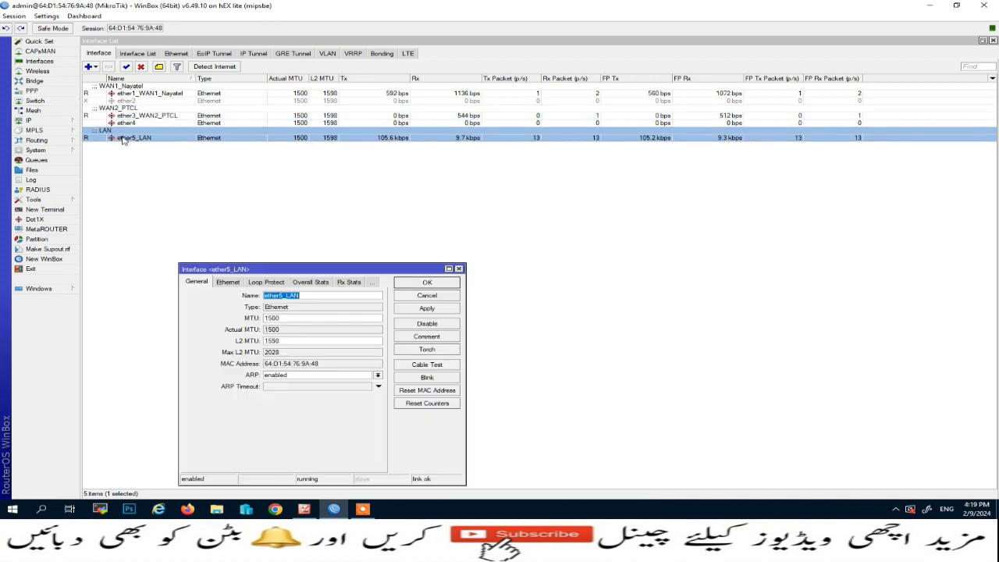
click(376, 283)
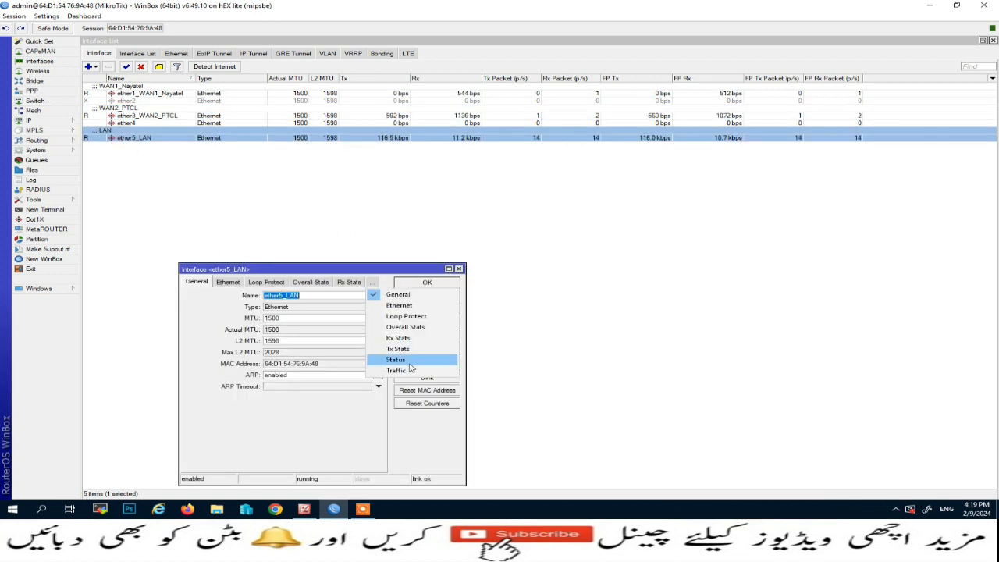
click(408, 372)
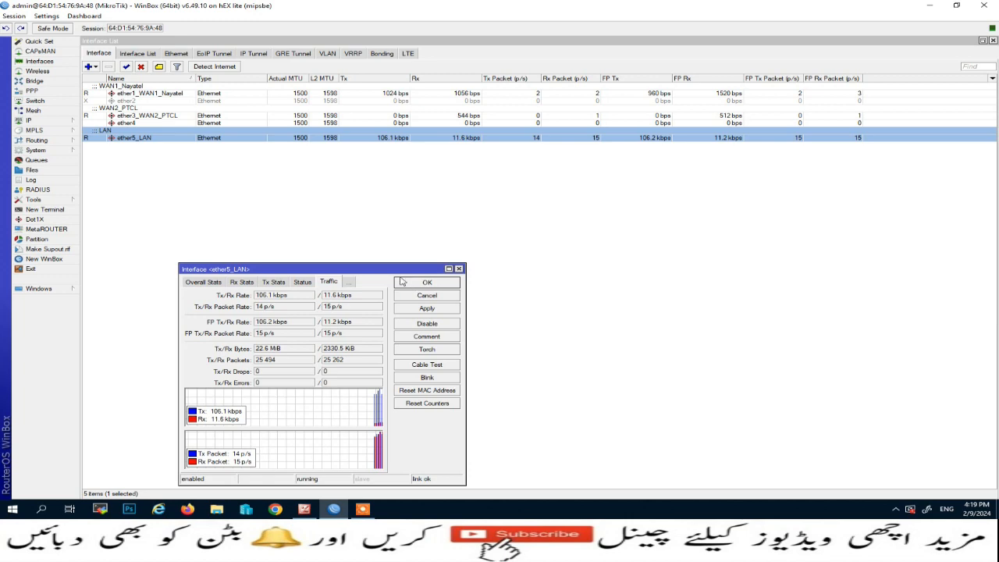
drag(312, 269, 697, 282)
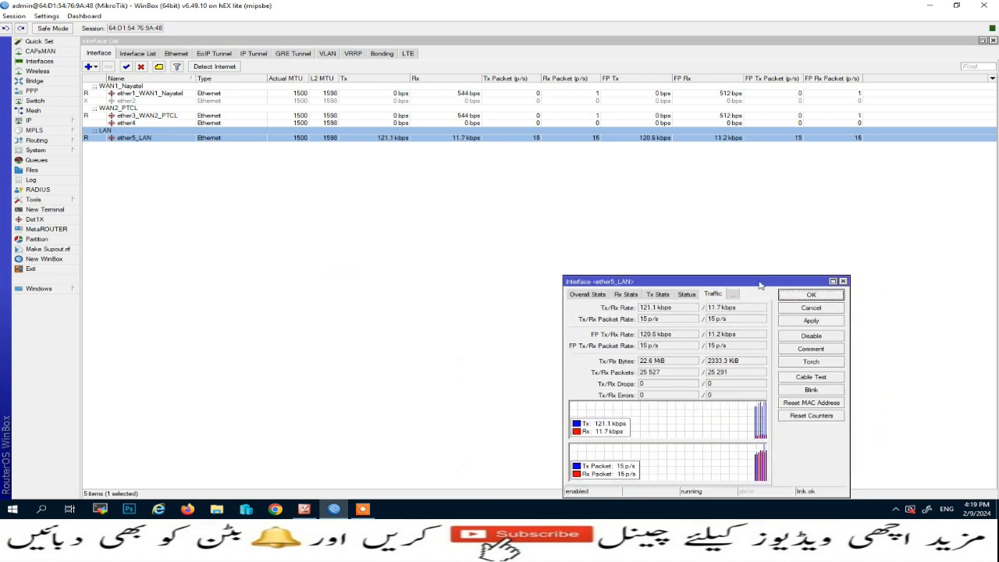
- Bring the Nayatel and PTCL traffic windows back to the front and arrange all three interface windows without overlap
click(31, 288)
click(109, 290)
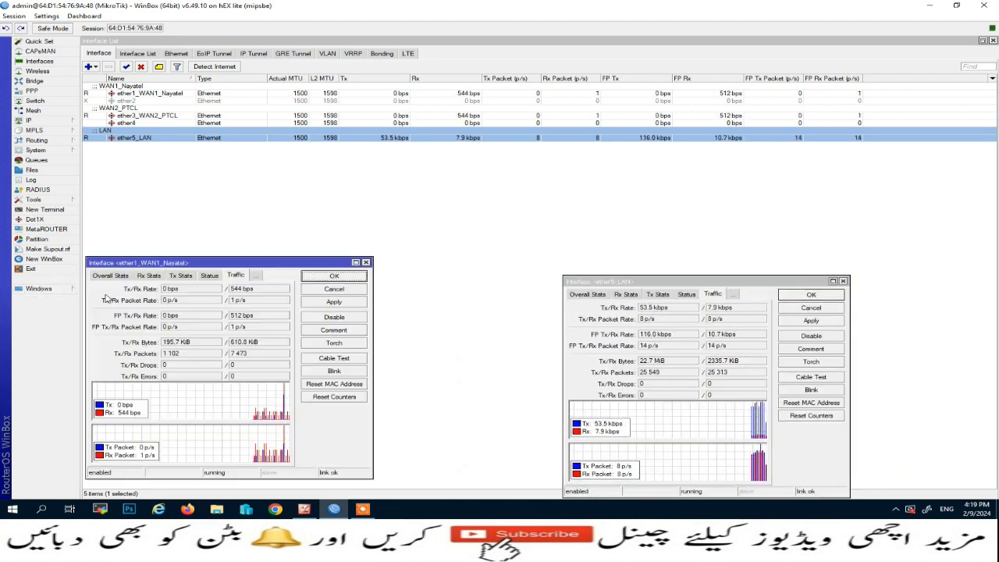
drag(211, 265, 213, 281)
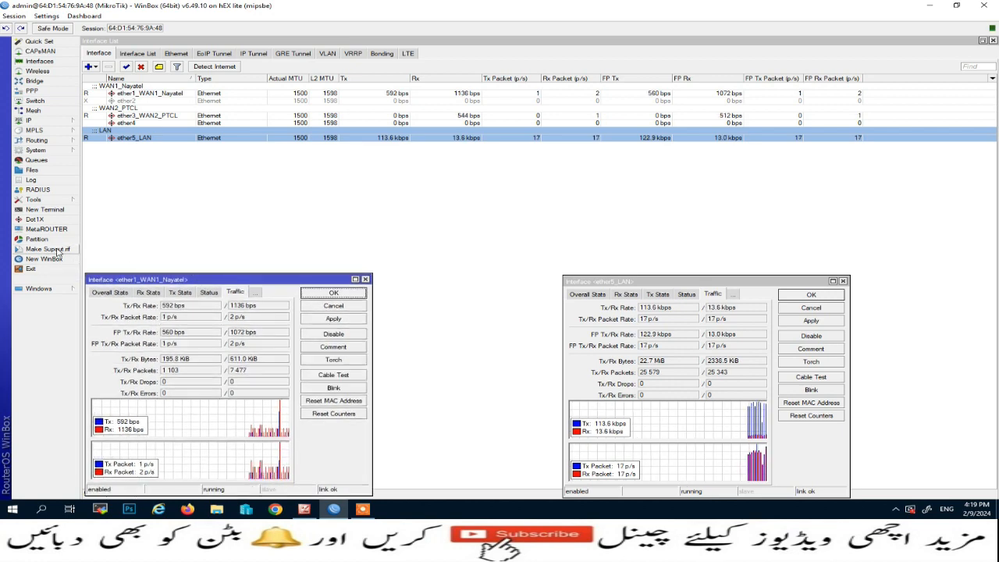
click(55, 290)
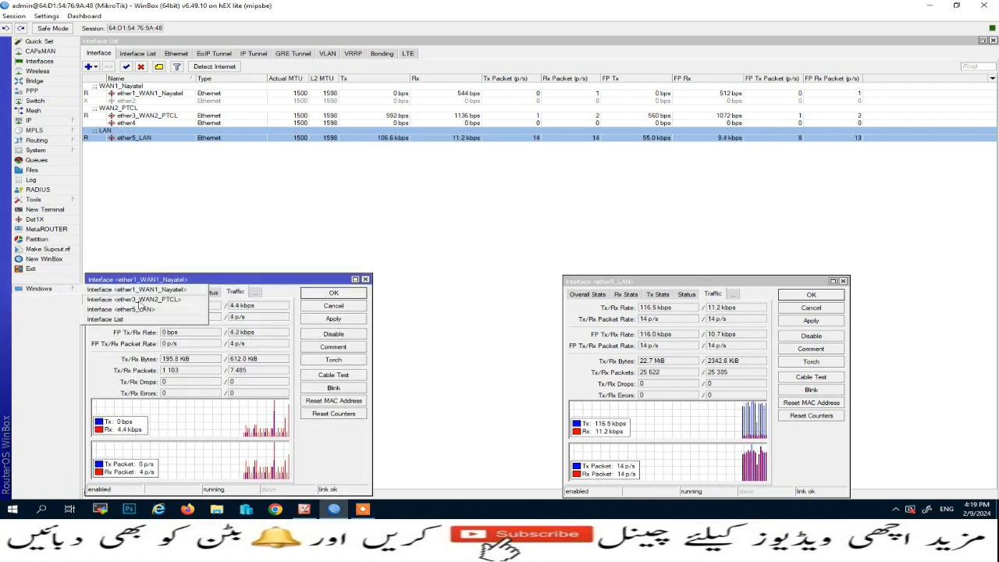
click(117, 299)
drag(515, 275, 542, 217)
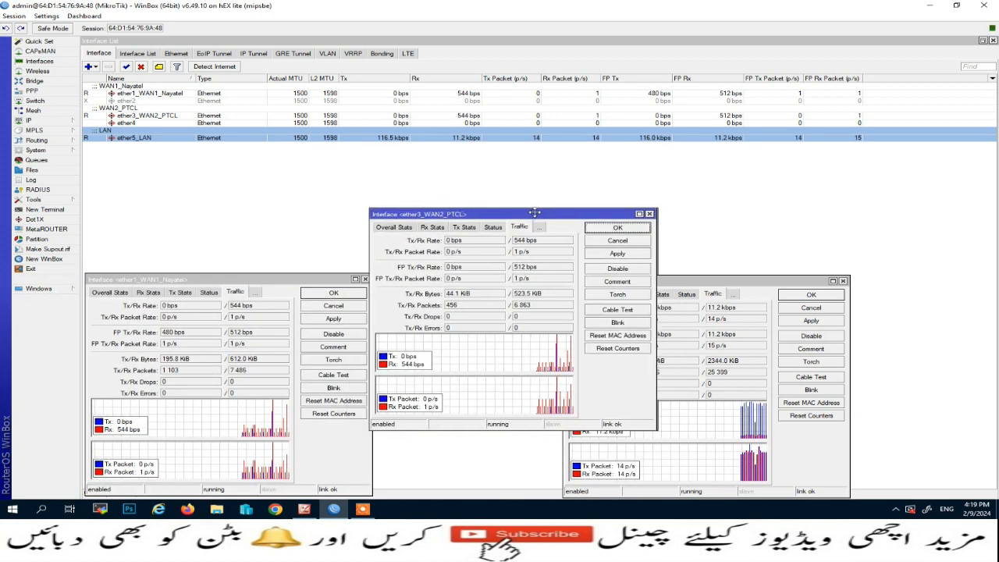
drag(688, 280, 789, 279)
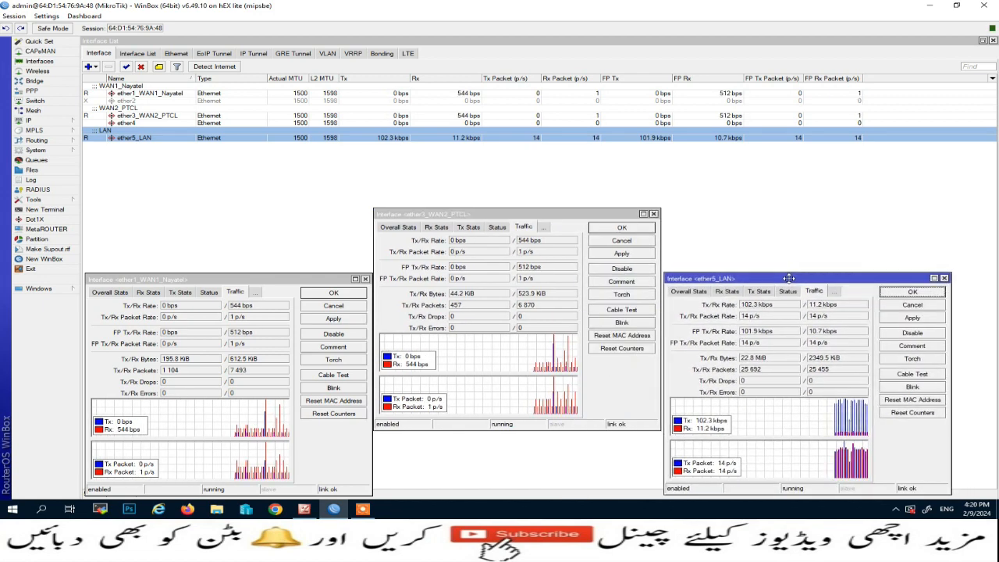
- Switch to Google Chrome with the 2nd profile and open YouTube from the bookmarks
click(274, 509)
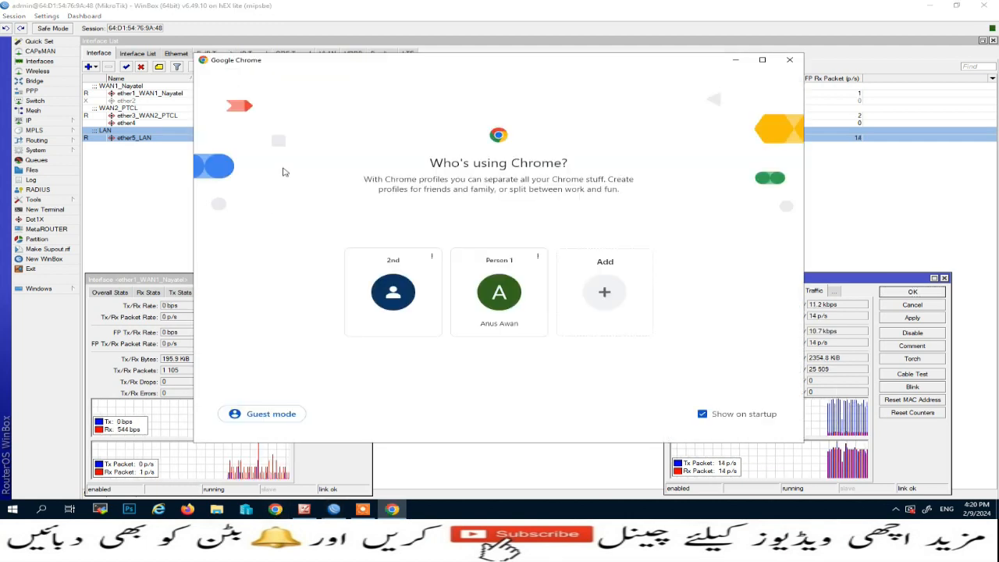
click(388, 296)
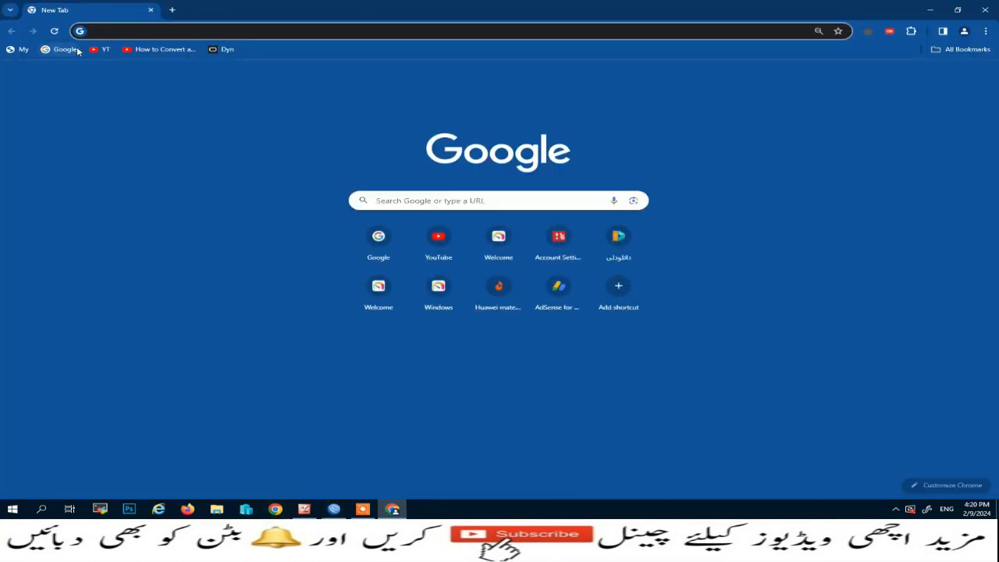
click(101, 49)
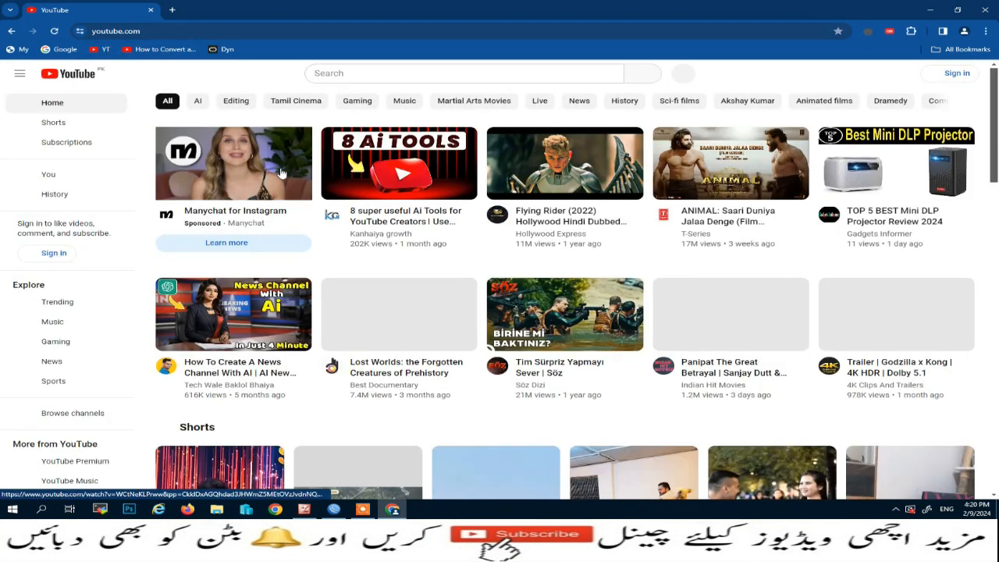
- Open six YouTube home page videos in new tabs: ANIMAL, Tim Sürpriz, Panipat, Godzilla x Kong, Lost Worlds and How To Create A News Channel
right_click(656, 163)
click(686, 172)
right_click(570, 326)
click(593, 331)
right_click(672, 325)
click(696, 331)
right_click(947, 323)
click(888, 326)
right_click(390, 291)
click(424, 305)
right_click(225, 305)
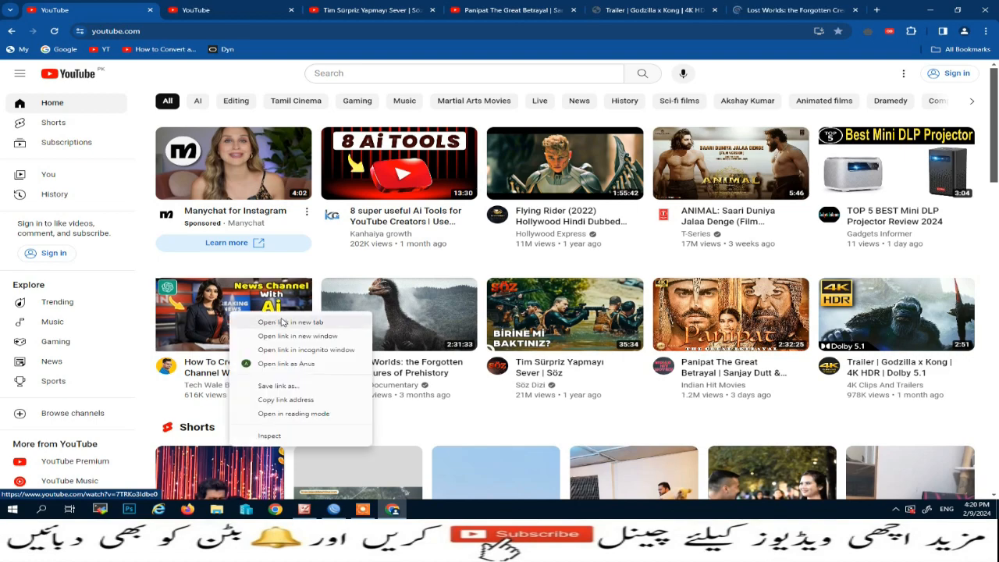
click(256, 314)
- Open five more videos from the Trending area in new tabs, including election news clips, Mega Episode and Special Forces Film
scroll(282, 324, down, 3)
scroll(283, 324, down, 6)
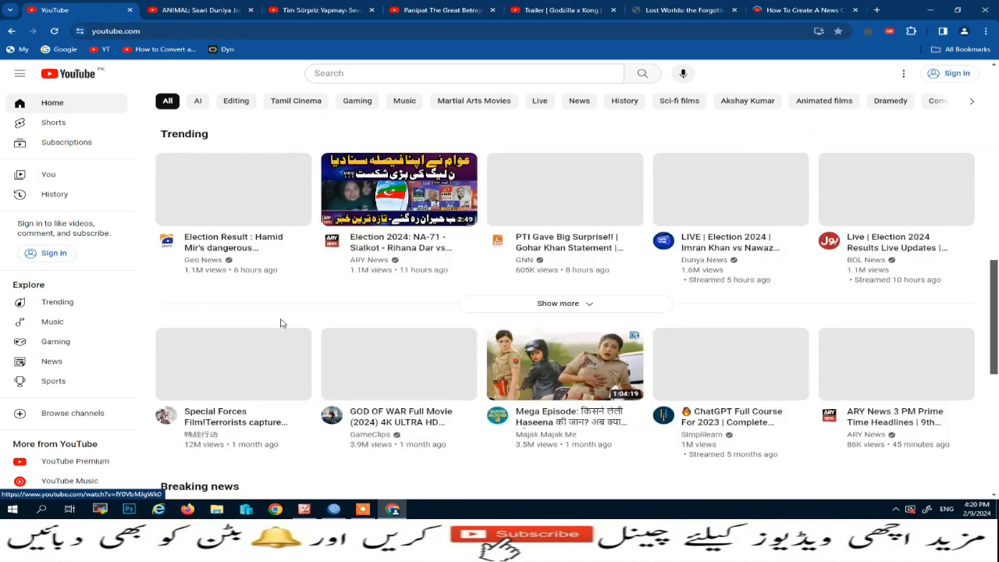
right_click(439, 191)
click(472, 195)
right_click(592, 193)
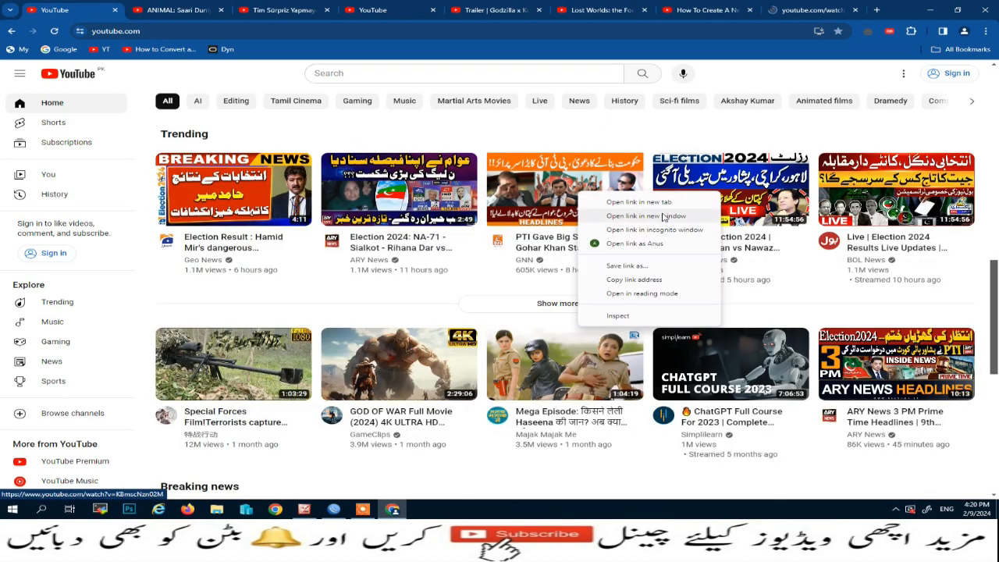
click(629, 199)
right_click(740, 205)
right_click(574, 369)
click(636, 144)
right_click(775, 155)
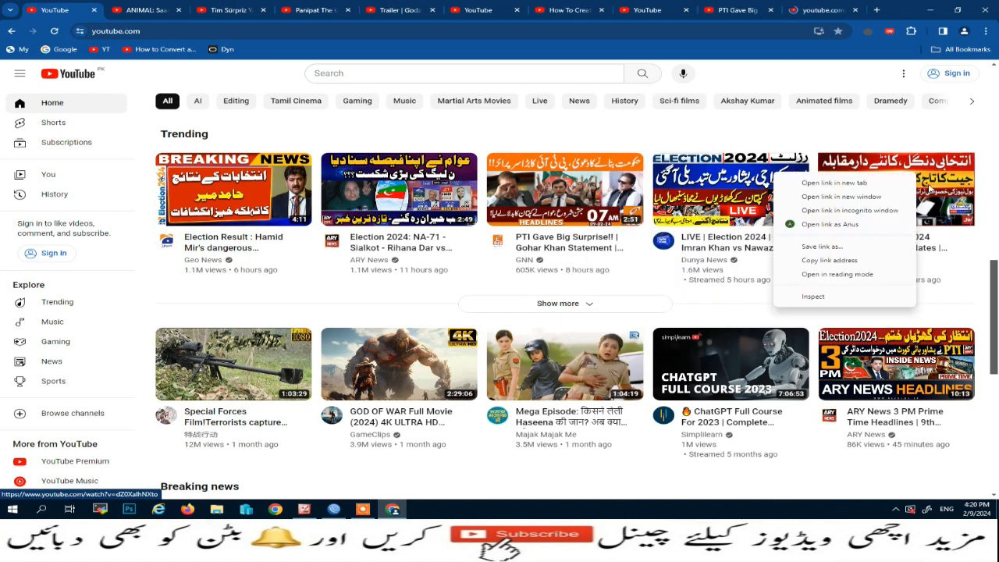
click(828, 166)
right_click(257, 233)
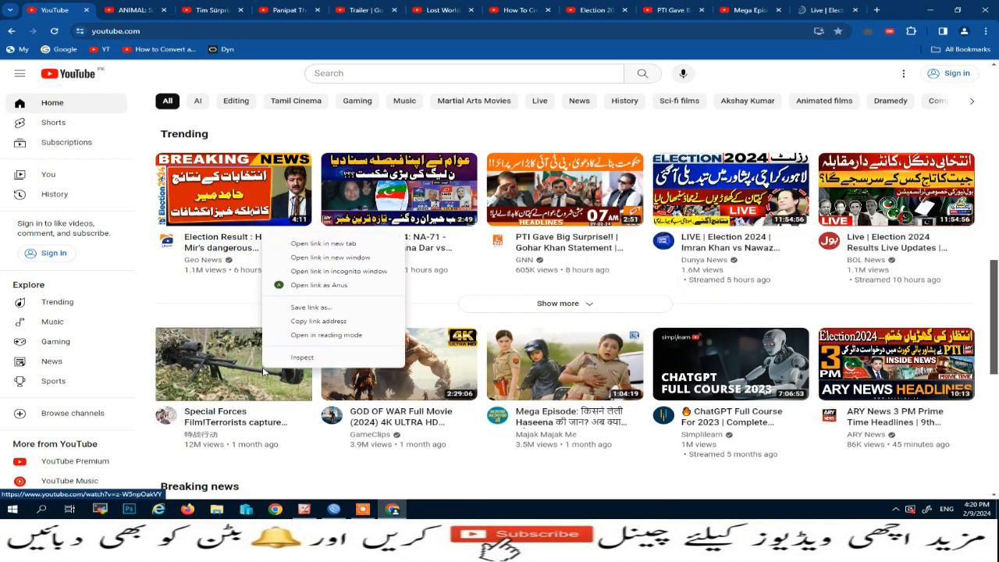
click(310, 244)
- Go through all the opened video tabs one after another so that each video starts playing
click(125, 10)
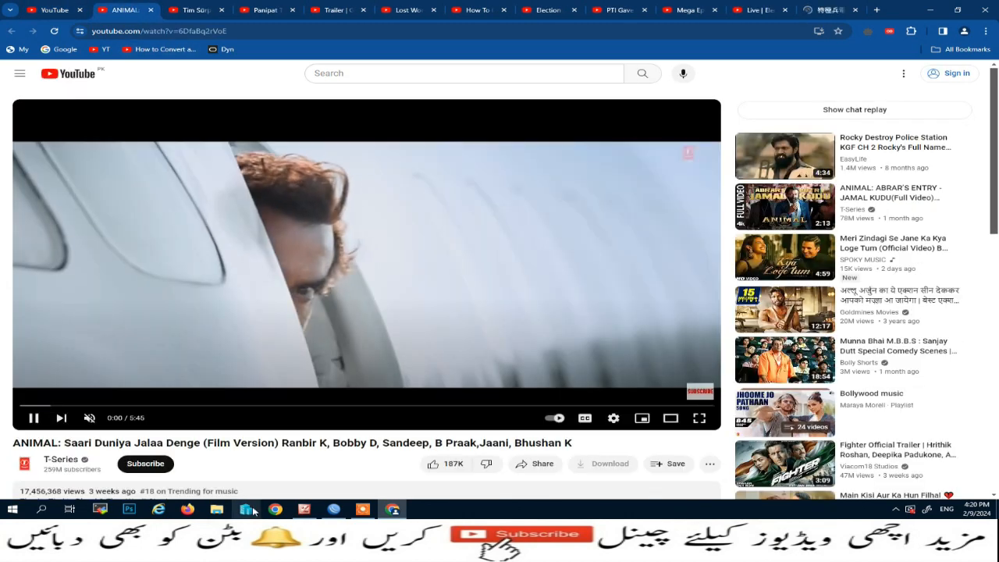
click(205, 10)
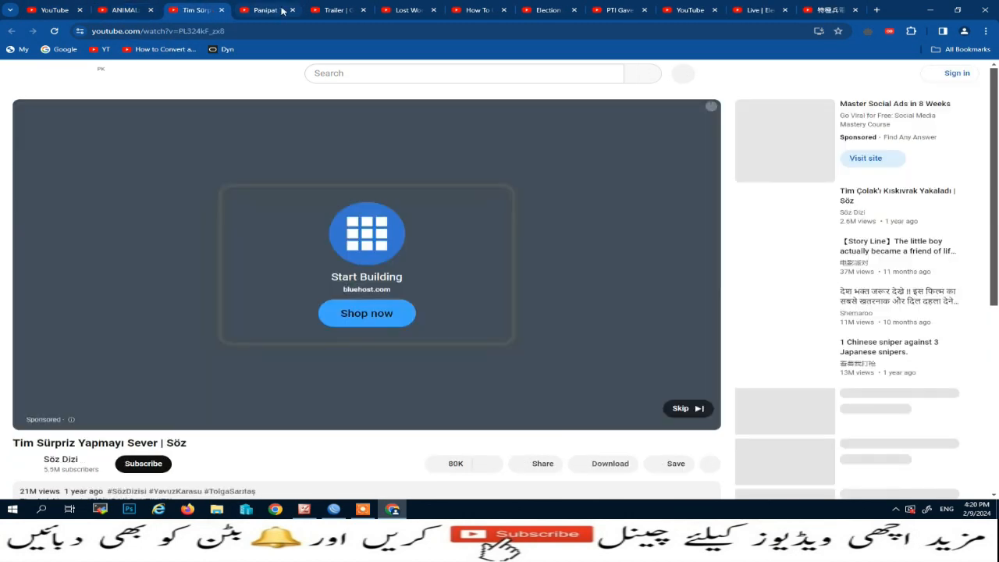
click(273, 10)
click(335, 9)
click(406, 10)
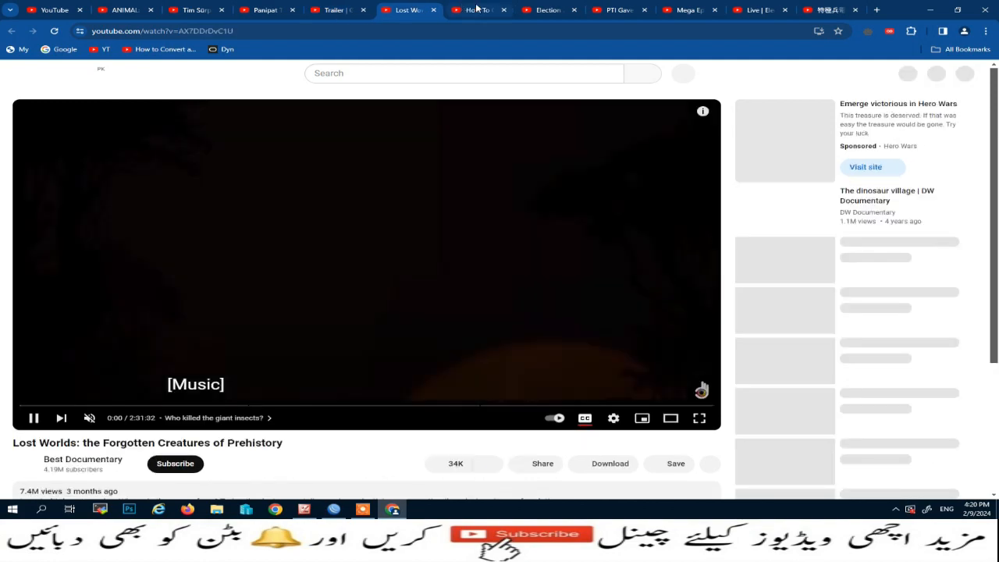
click(476, 11)
click(547, 11)
click(616, 10)
click(687, 10)
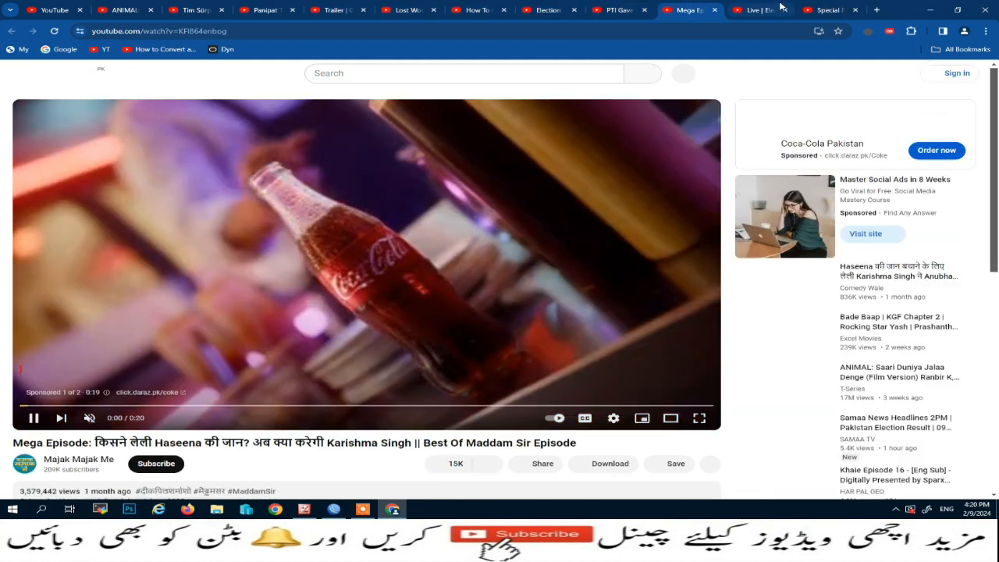
click(757, 9)
click(829, 10)
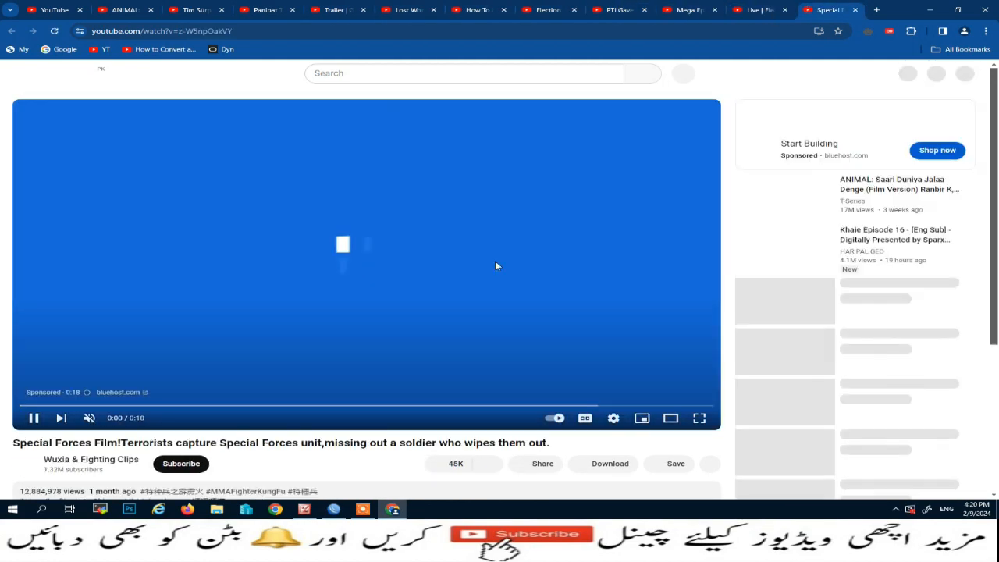
- Return to WinBox and disable the ether1_WAN1_Nayatel interface
click(334, 510)
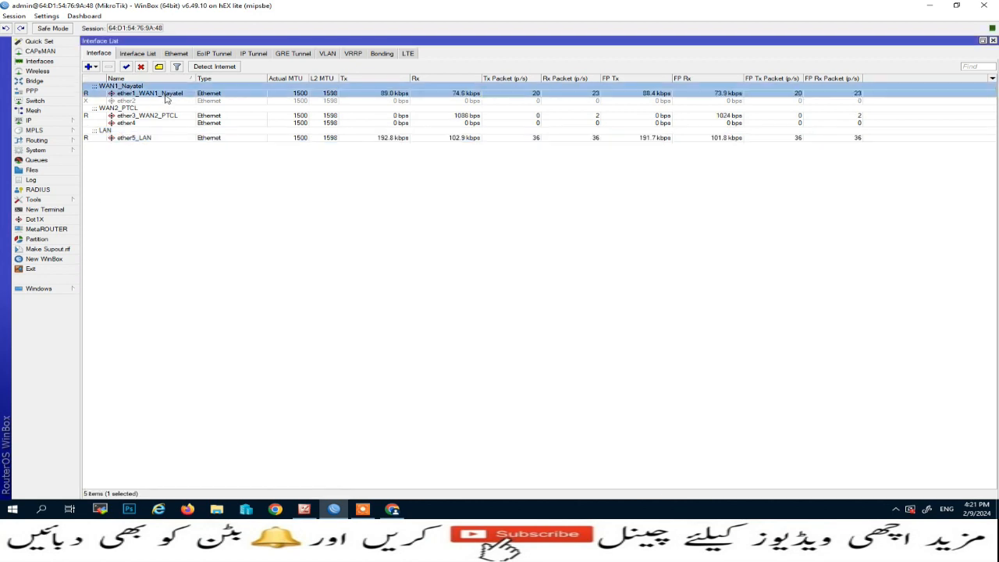
right_click(167, 93)
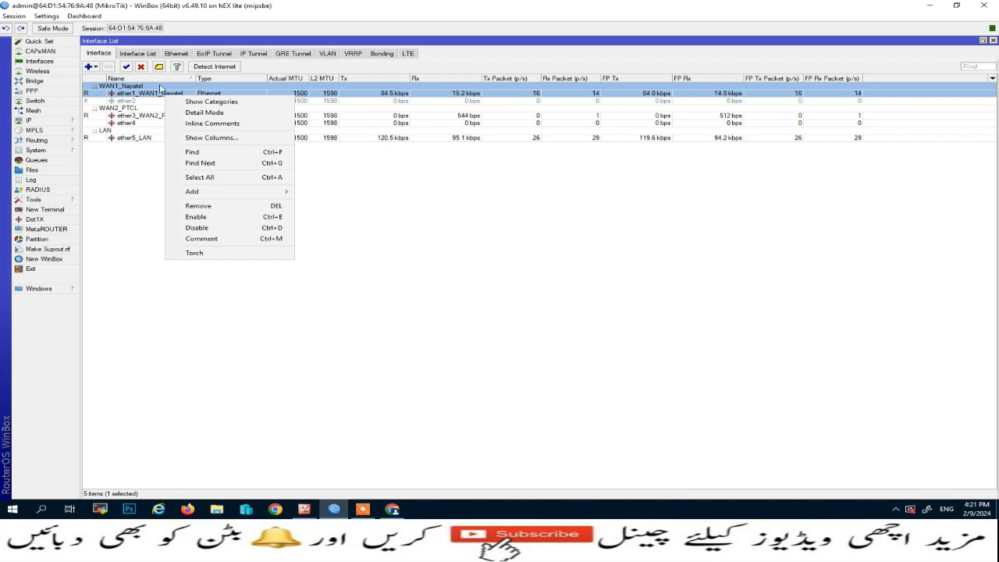
click(143, 69)
- Bring the Nayatel, PTCL and LAN traffic windows back to the front and compare their graphs
click(62, 289)
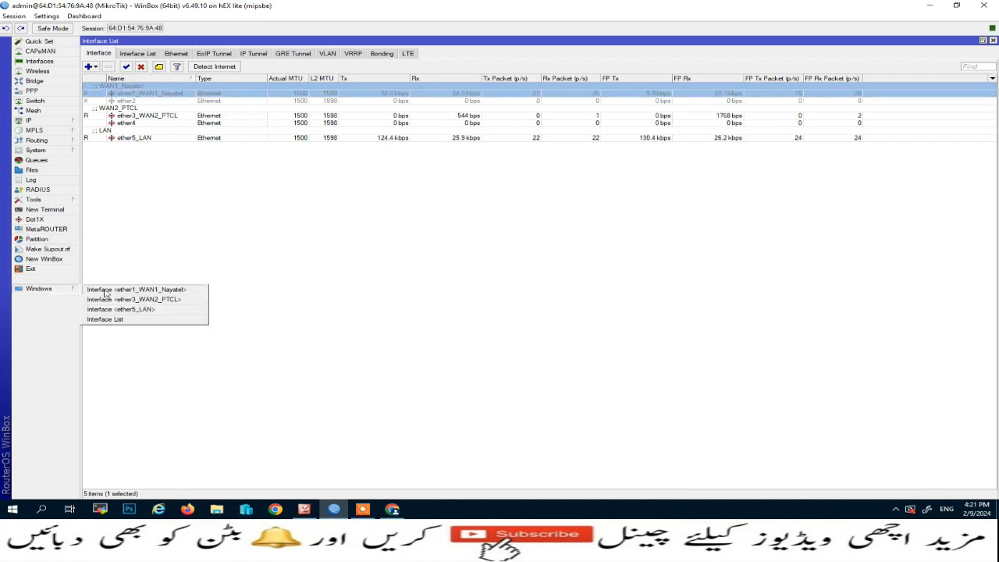
click(121, 290)
click(78, 289)
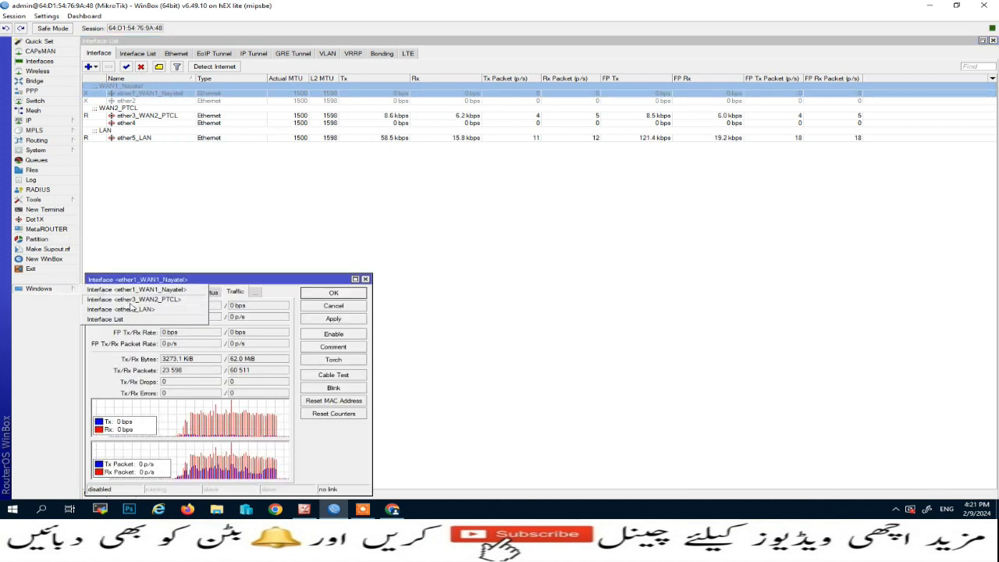
click(132, 300)
click(79, 290)
click(131, 310)
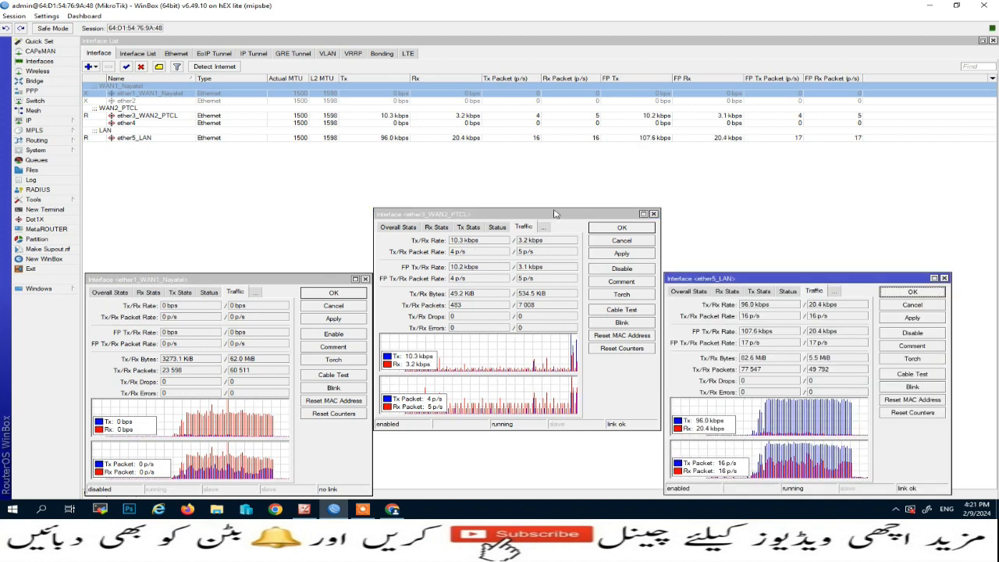
click(551, 217)
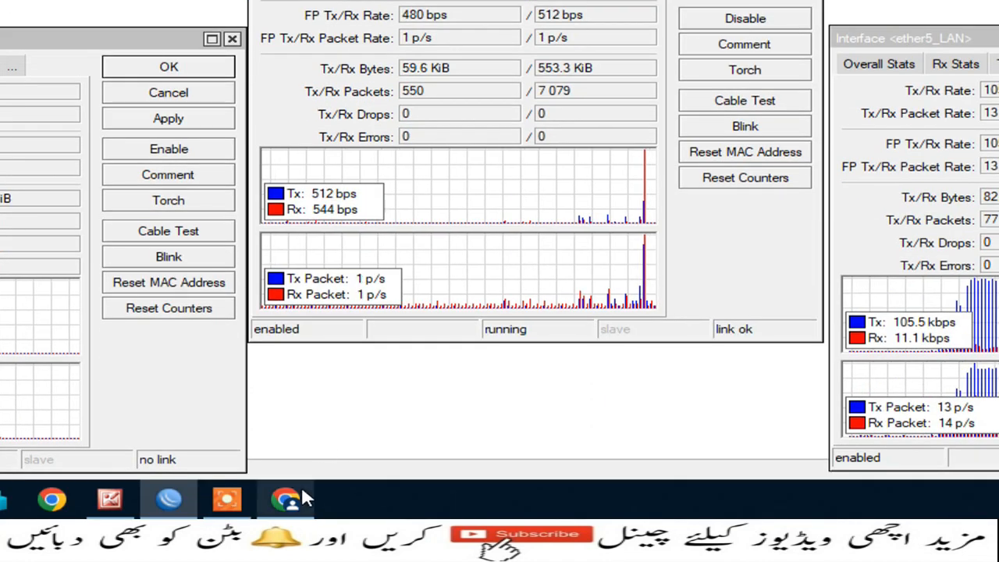
- Switch to Chrome and go through the open YouTube video tabs up to the PTI headlines video to generate traffic
click(303, 495)
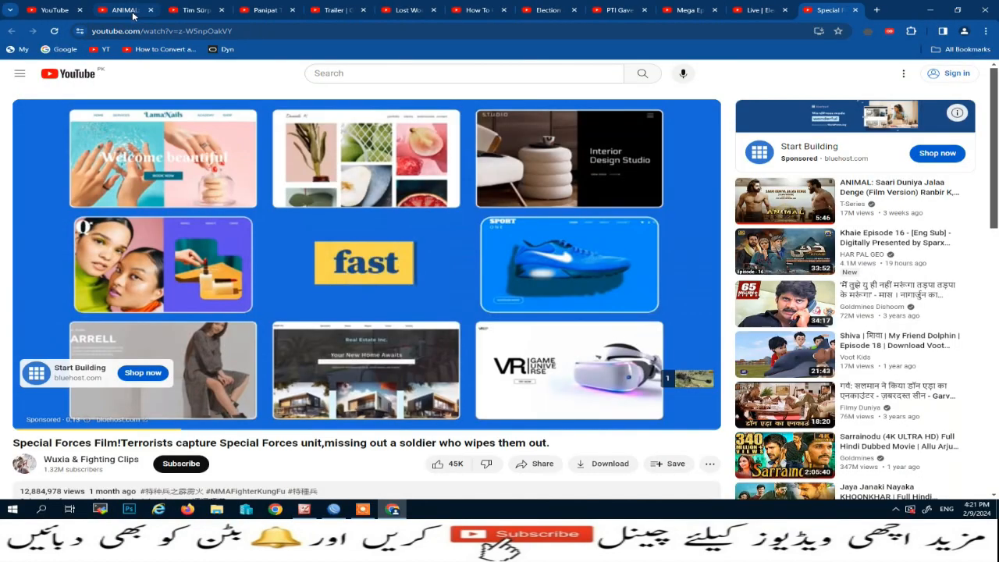
click(137, 19)
click(273, 19)
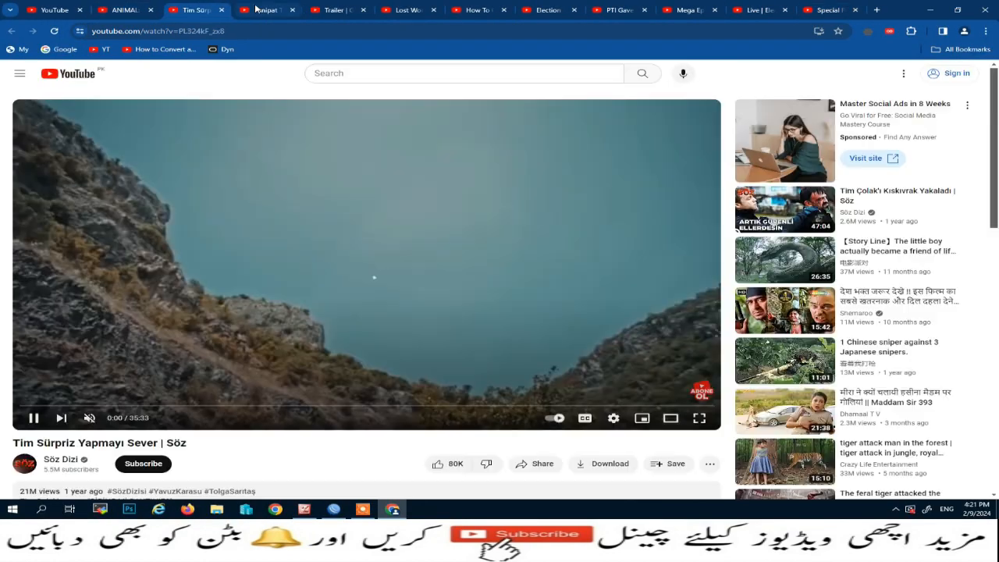
click(260, 9)
click(336, 10)
click(407, 10)
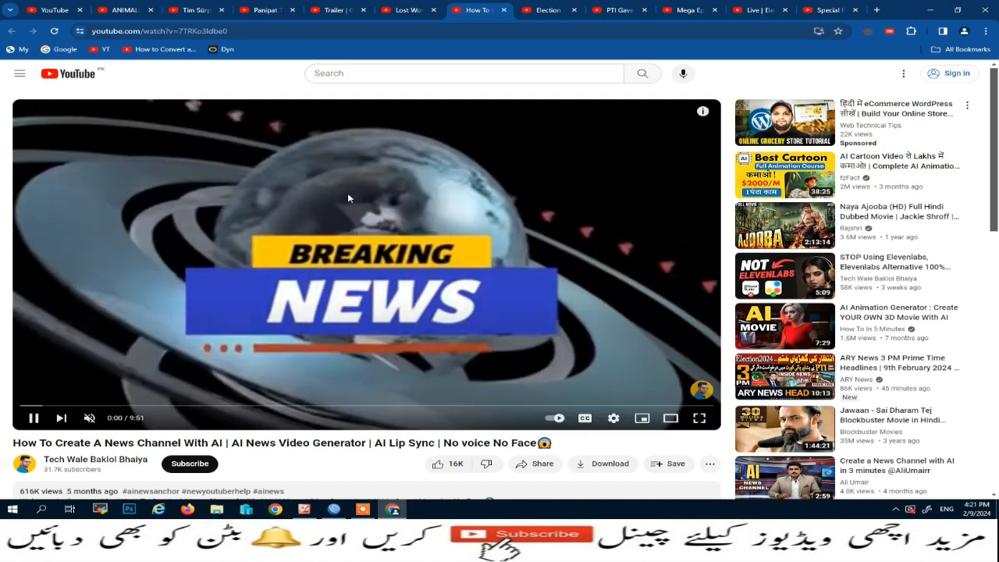
click(548, 9)
click(625, 8)
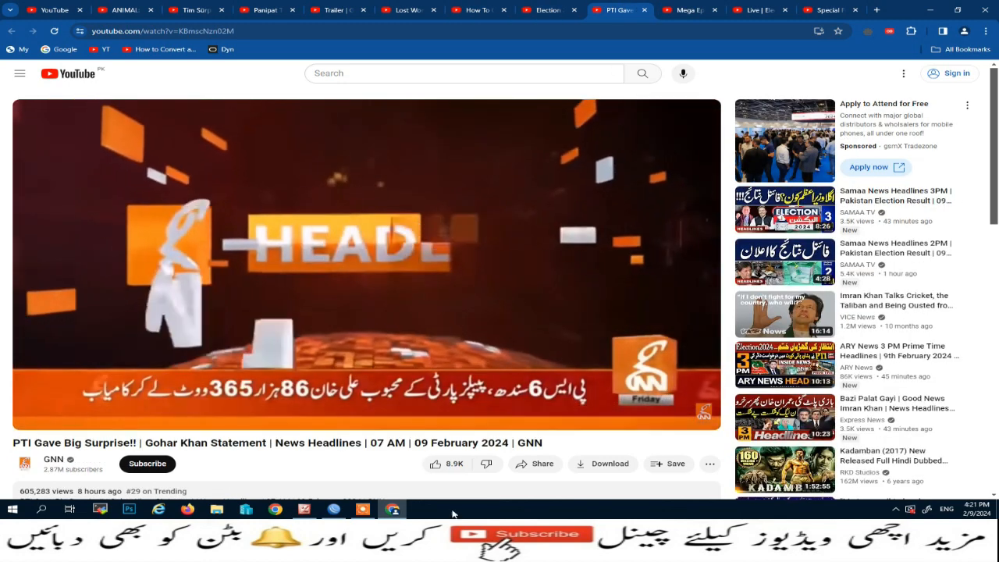
- Return to WinBox and enable the ether1_WAN1_Nayatel interface again
click(334, 509)
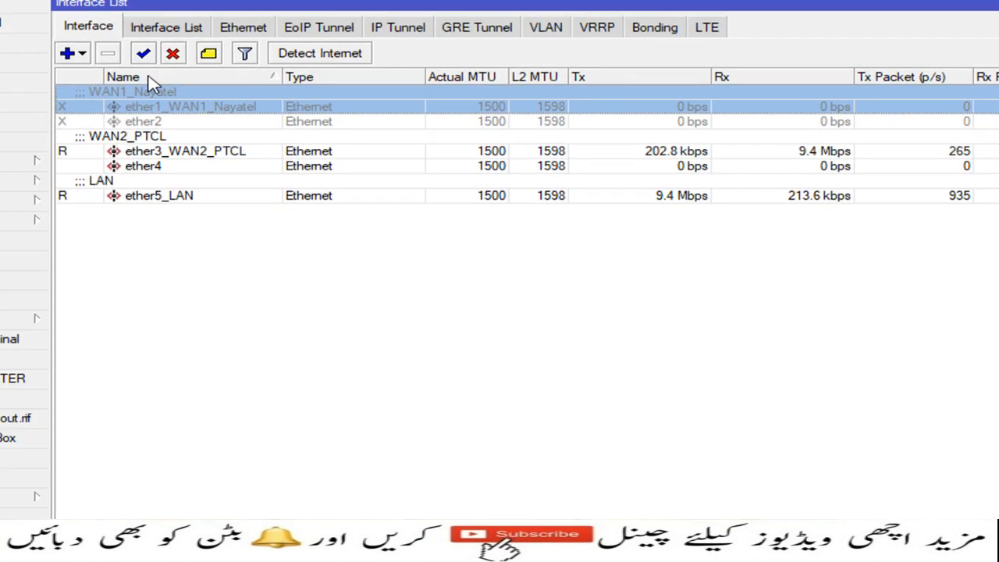
click(143, 54)
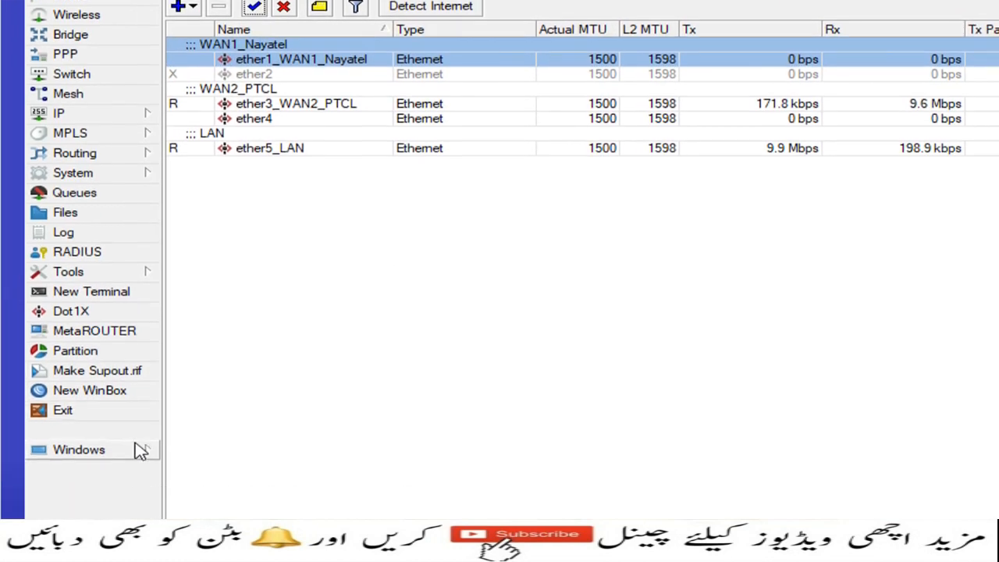
- Bring the ether1_WAN1_Nayatel, ether3_WAN2_PTCL and ether5_LAN traffic windows to the front and compare their graphs
click(140, 452)
click(221, 453)
click(153, 451)
click(221, 442)
click(135, 422)
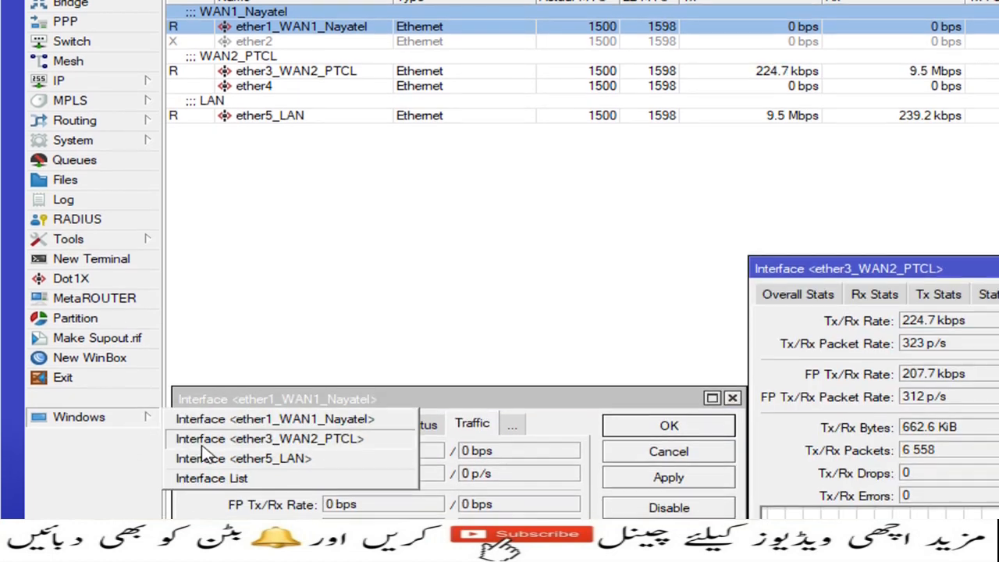
click(210, 462)
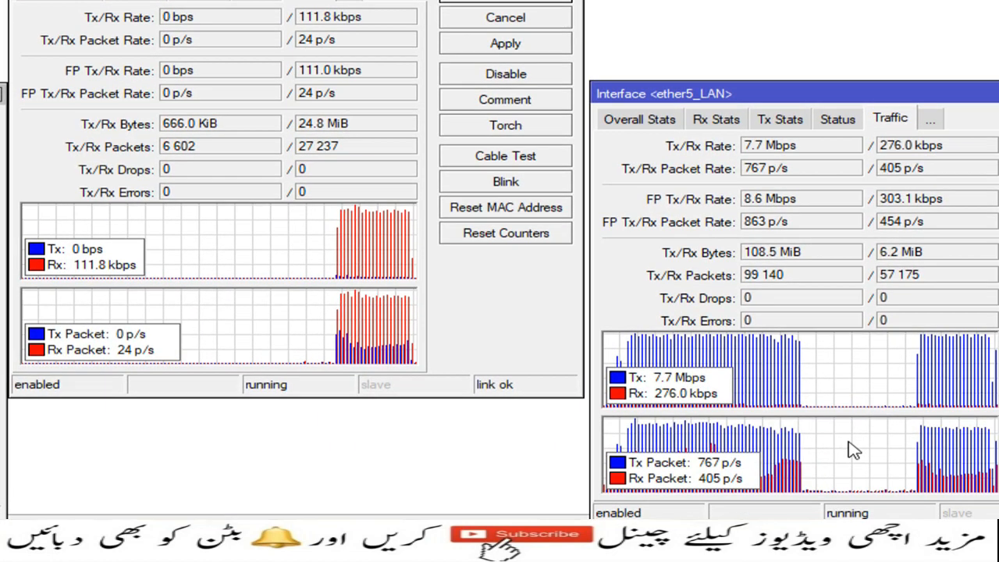